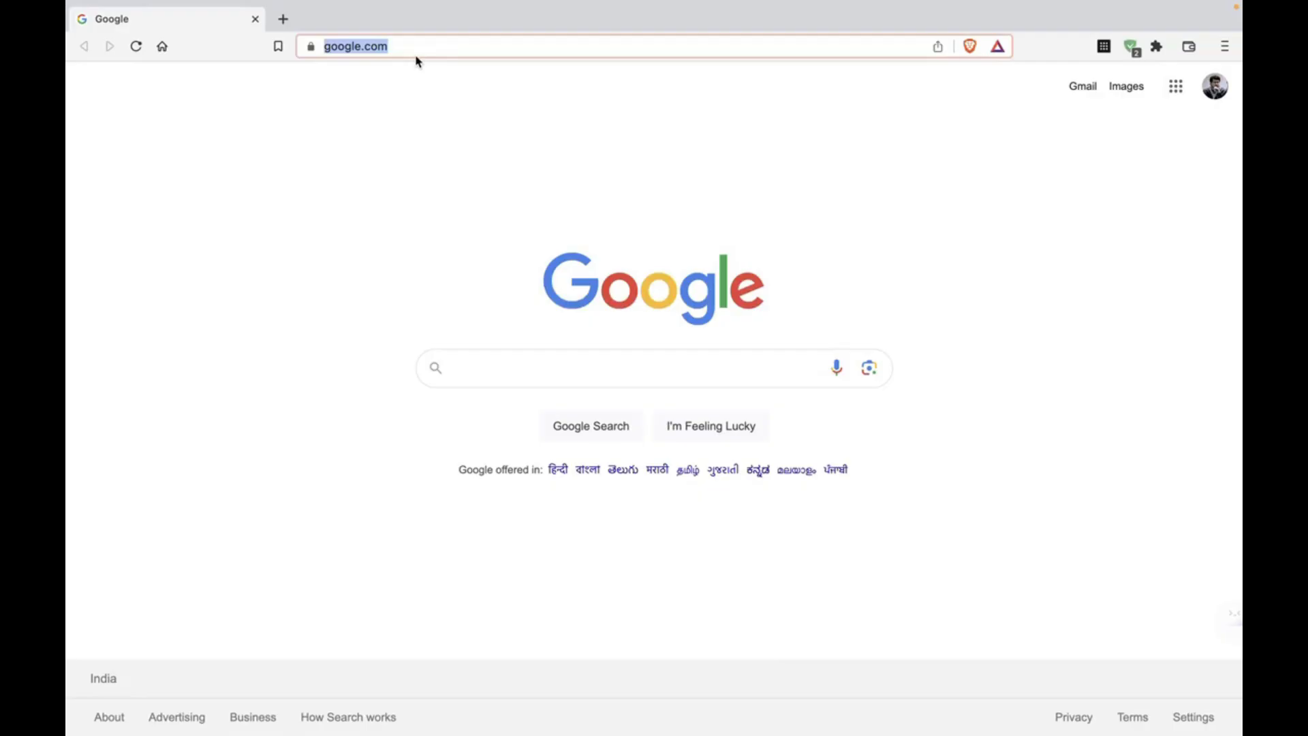
Load uizard.io in the browser and get to the Uizard projects dashboard
type("uizard.io")
key("Return")
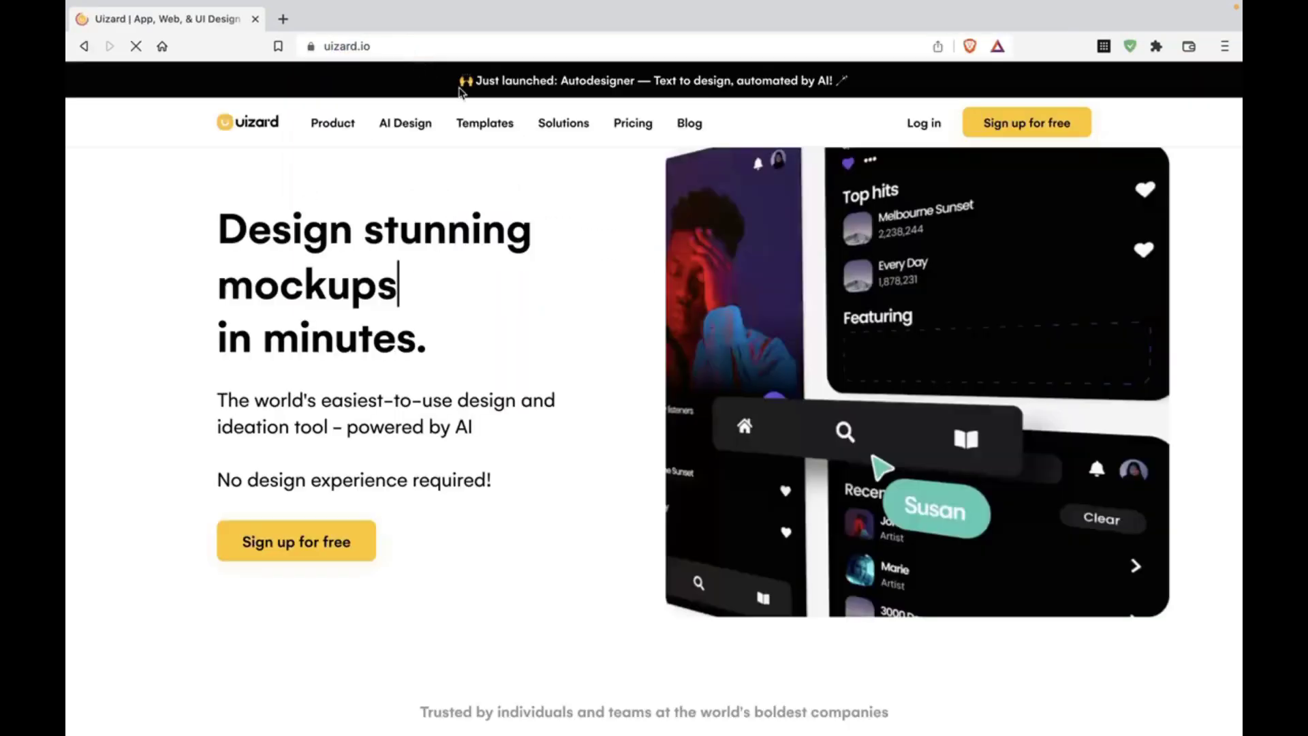
scroll(409, 273, "down", 10)
scroll(409, 272, "up", 10)
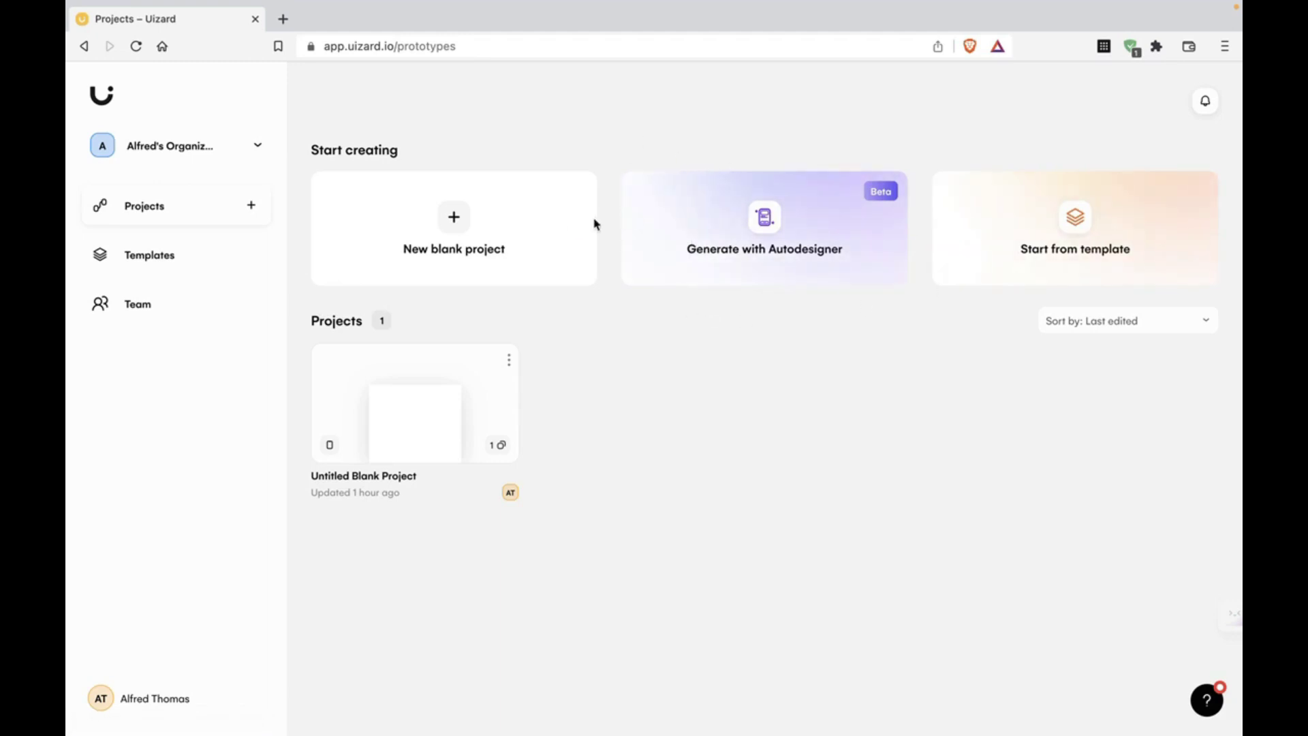
Start an Autodesigner project for a 'hot air balloon taxi app' with Modern and Artsy styles, dropping Young
left_click(783, 257)
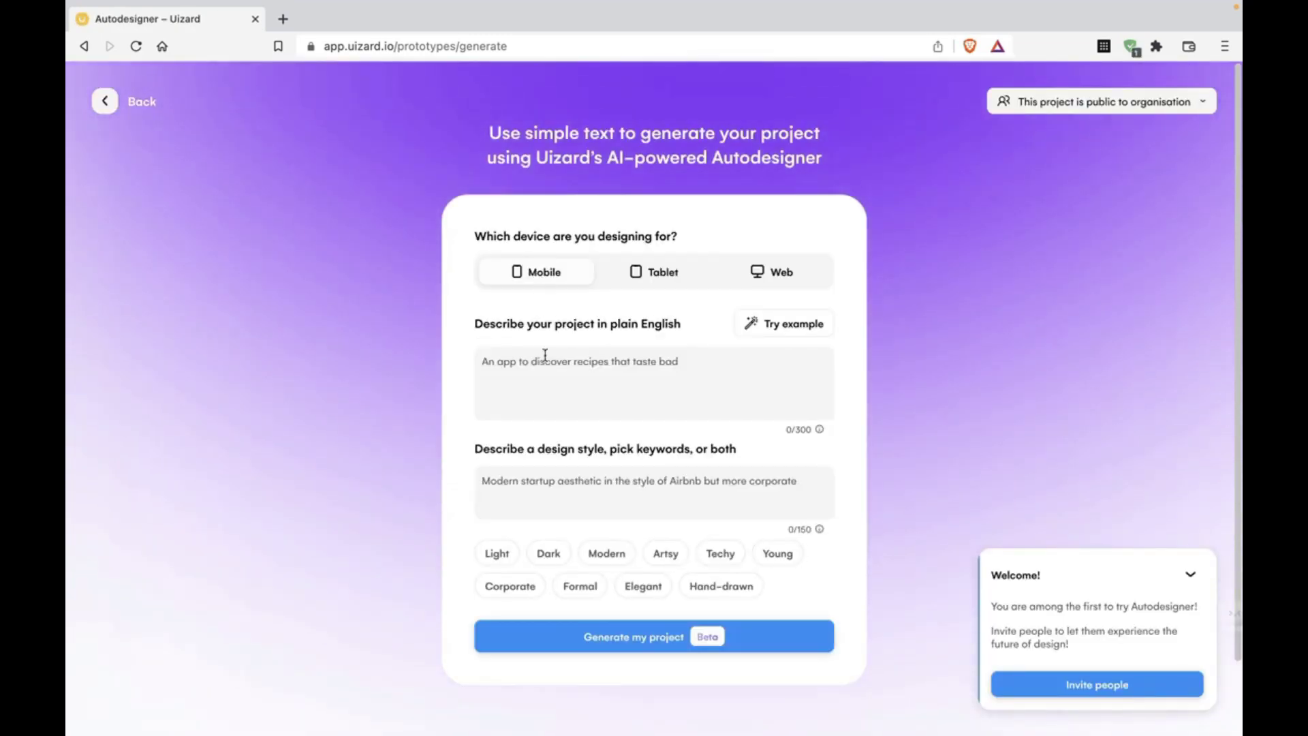
left_click(543, 359)
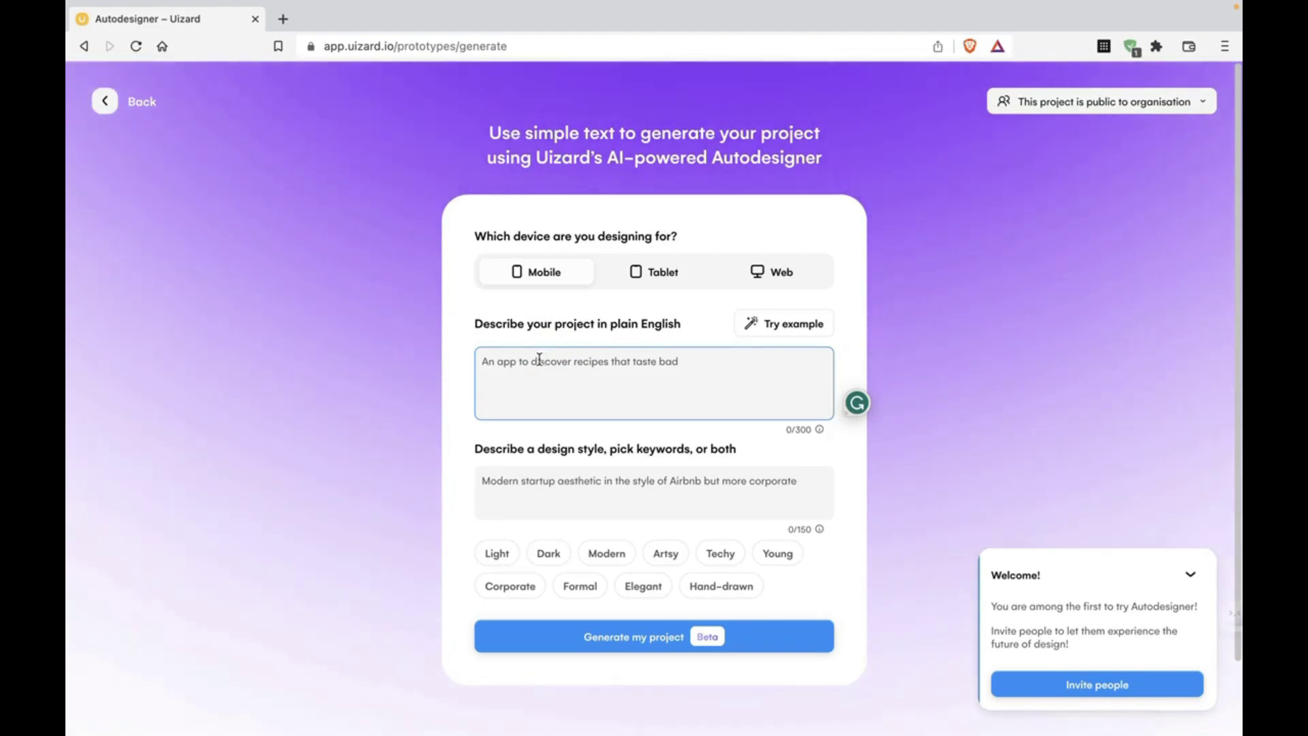
type("hot a")
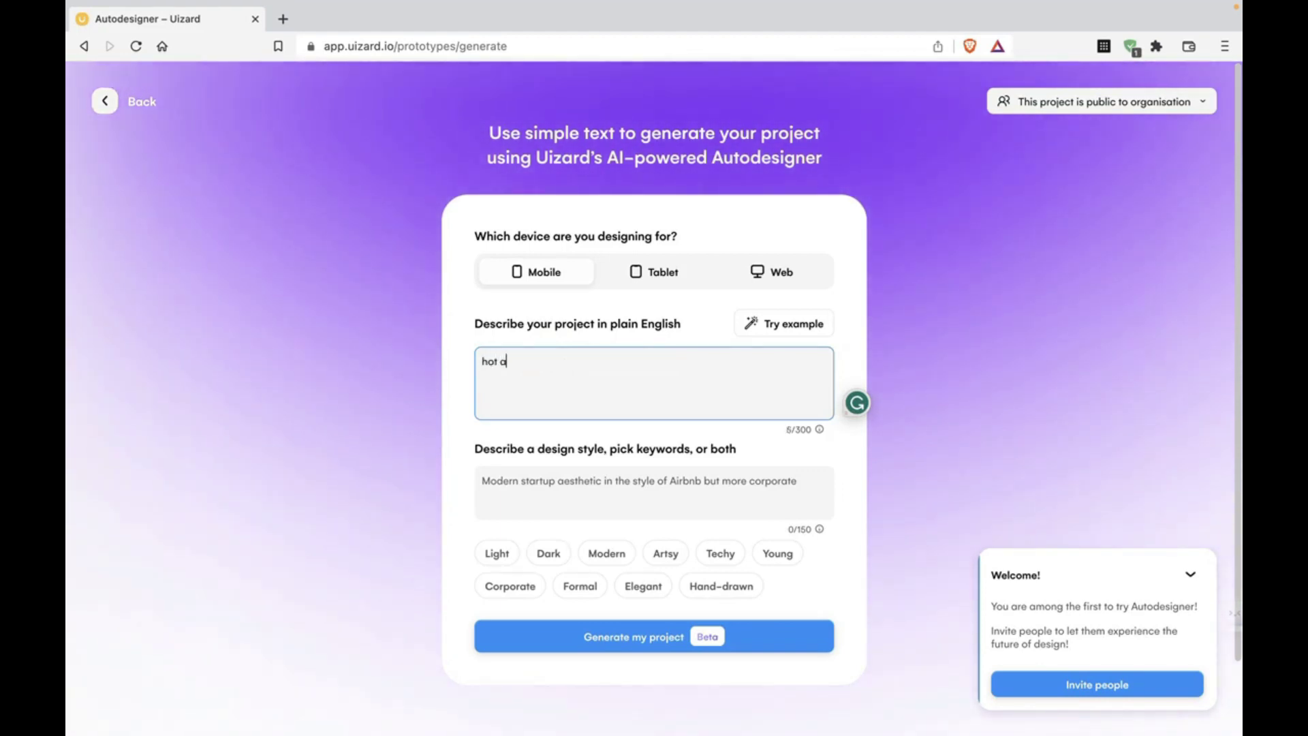
type("ir balloon taxi app")
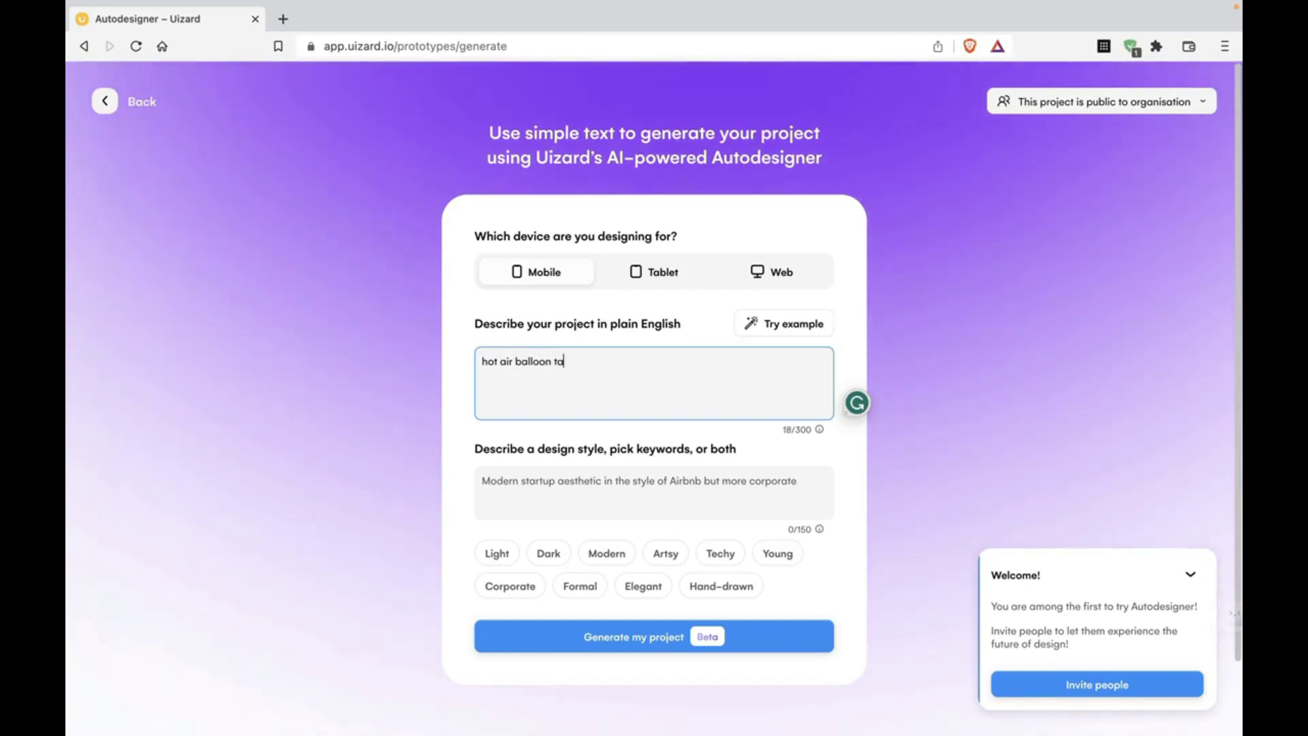
left_click(538, 482)
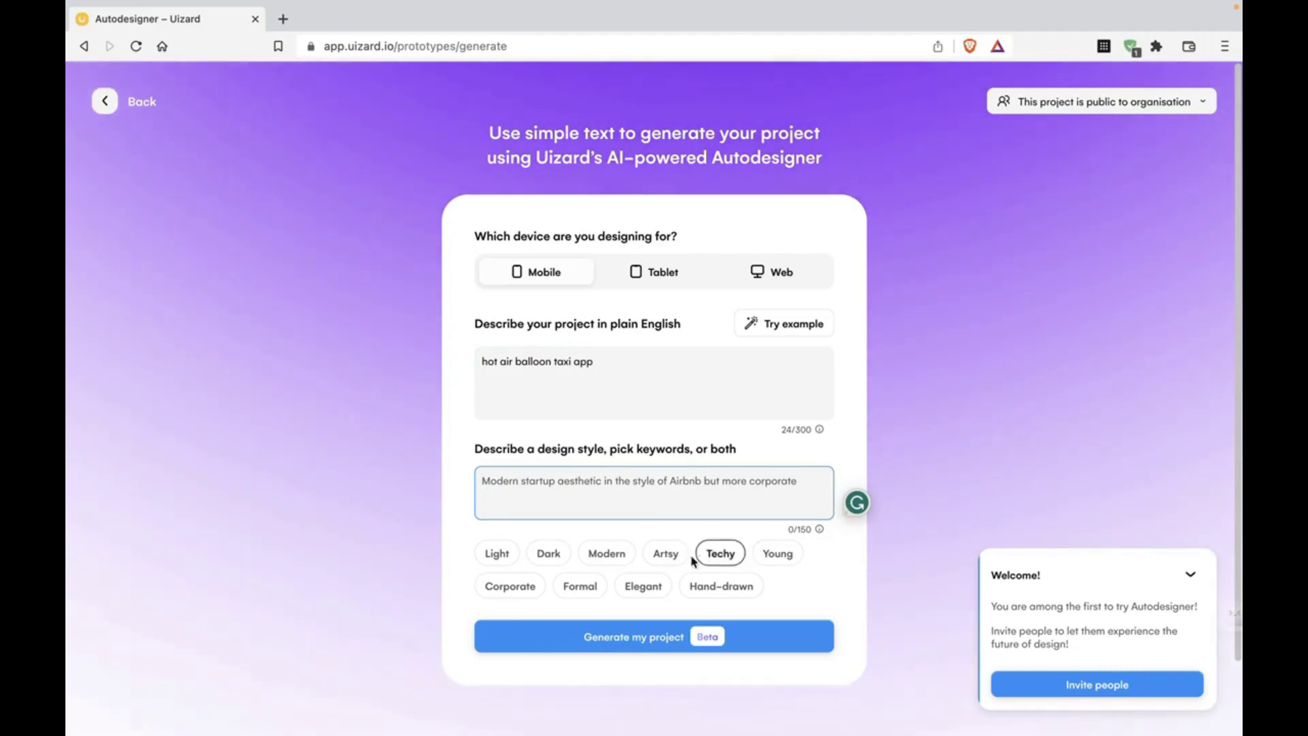
left_click(601, 553)
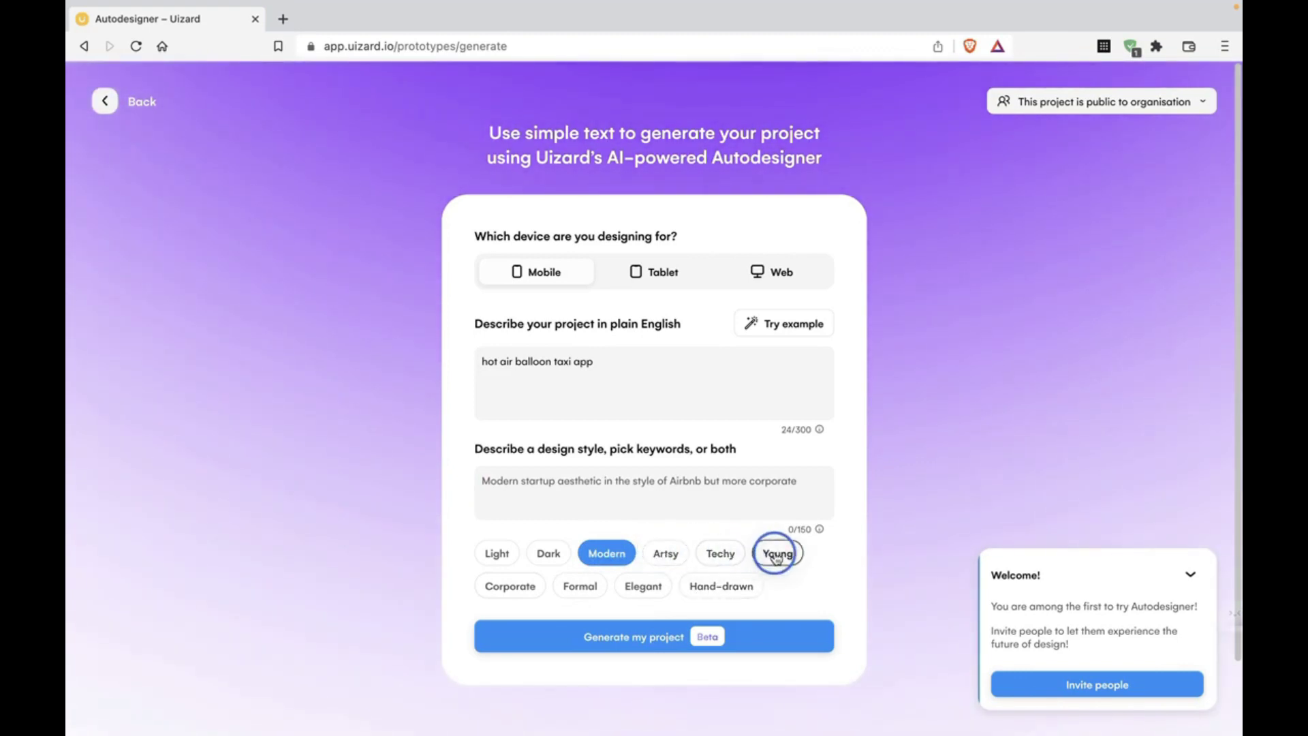
left_click(667, 551)
left_click(770, 552)
Describe the style as 'in the syle of airbnb', pink and white, and generate the project
left_click(614, 490)
type("in ")
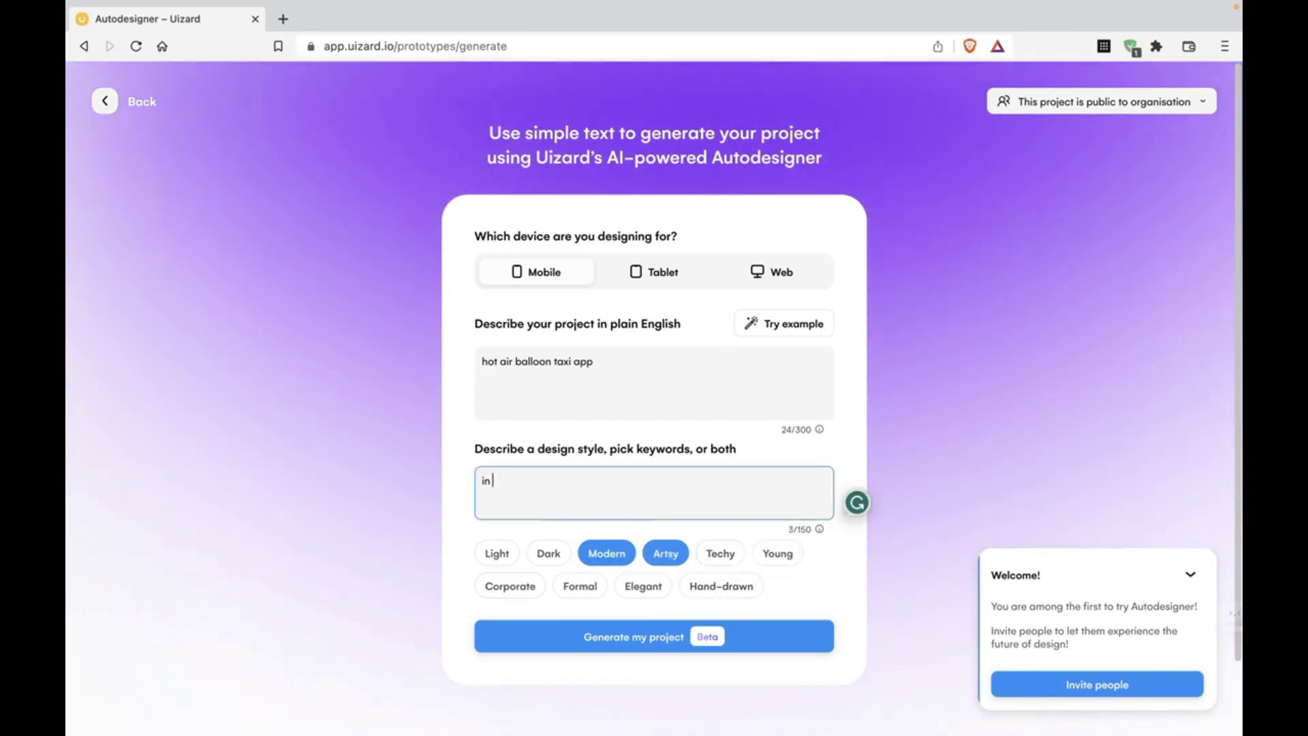
type("the syle of ai")
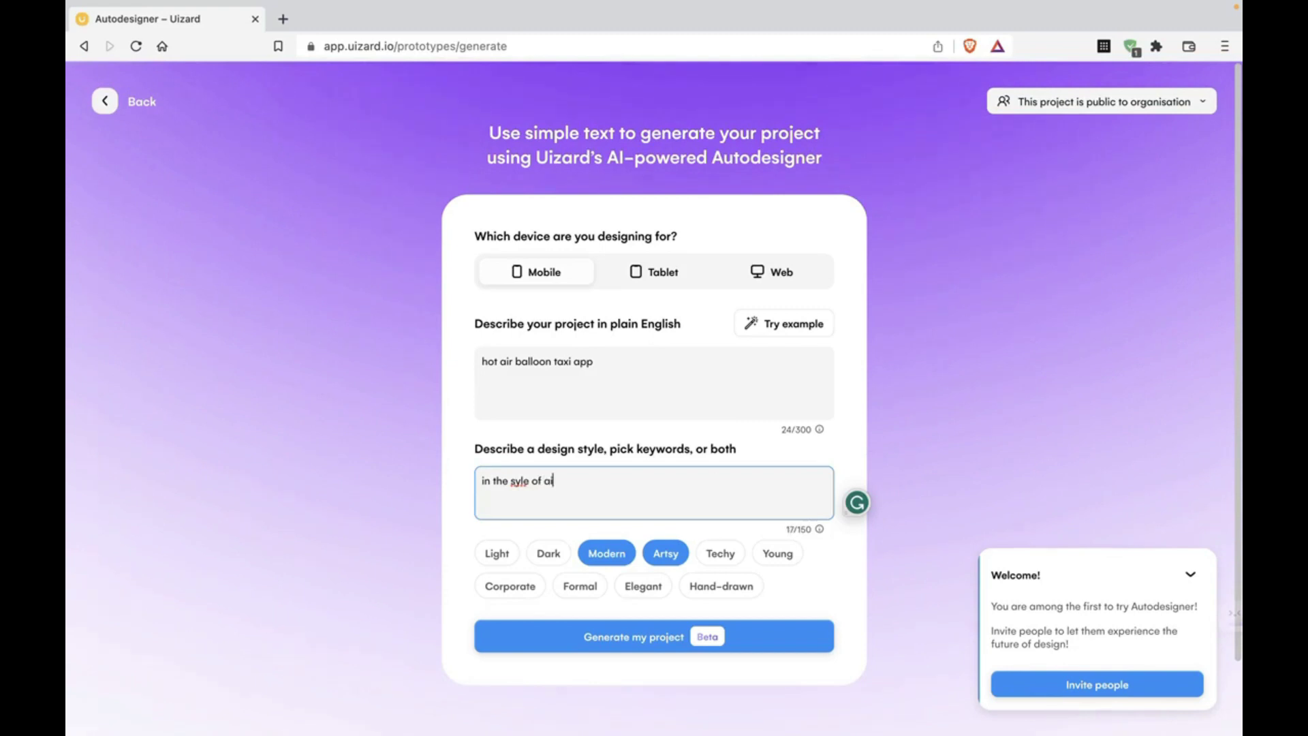
type("rbnb,")
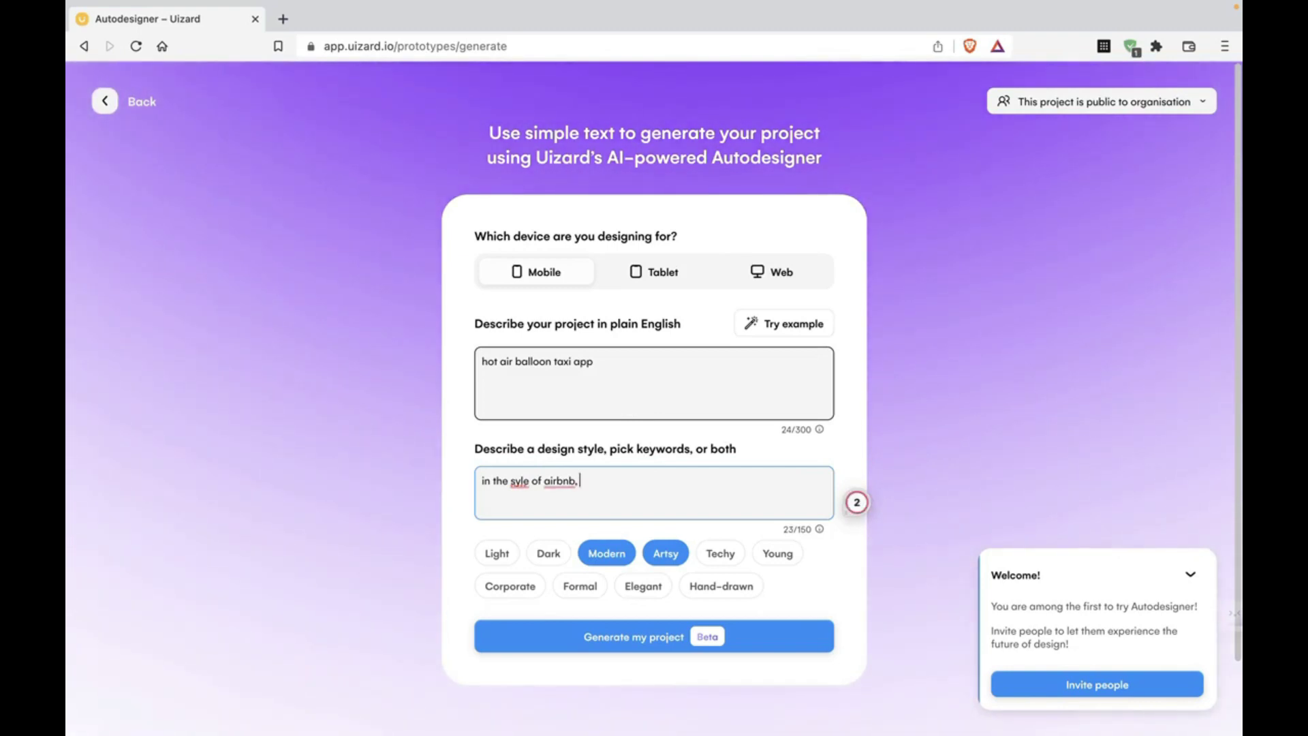
type("red and white")
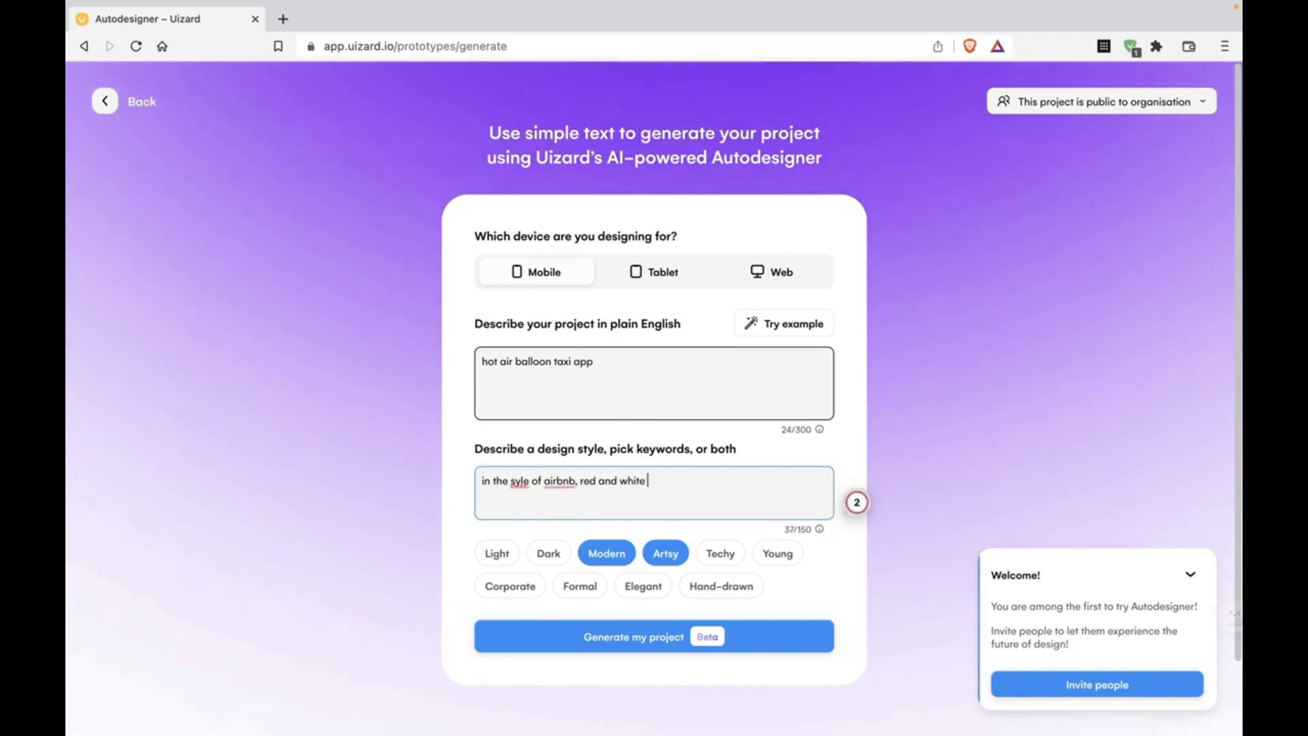
left_click(585, 479)
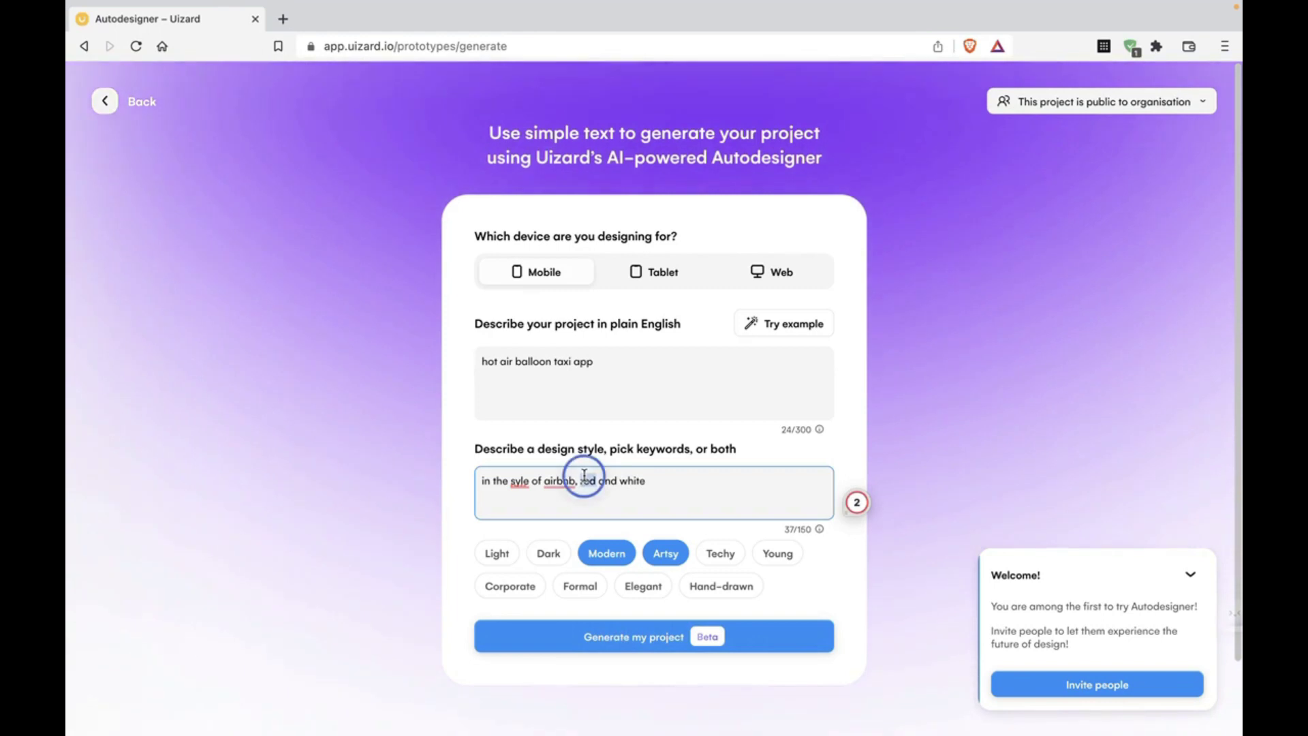
type("pink")
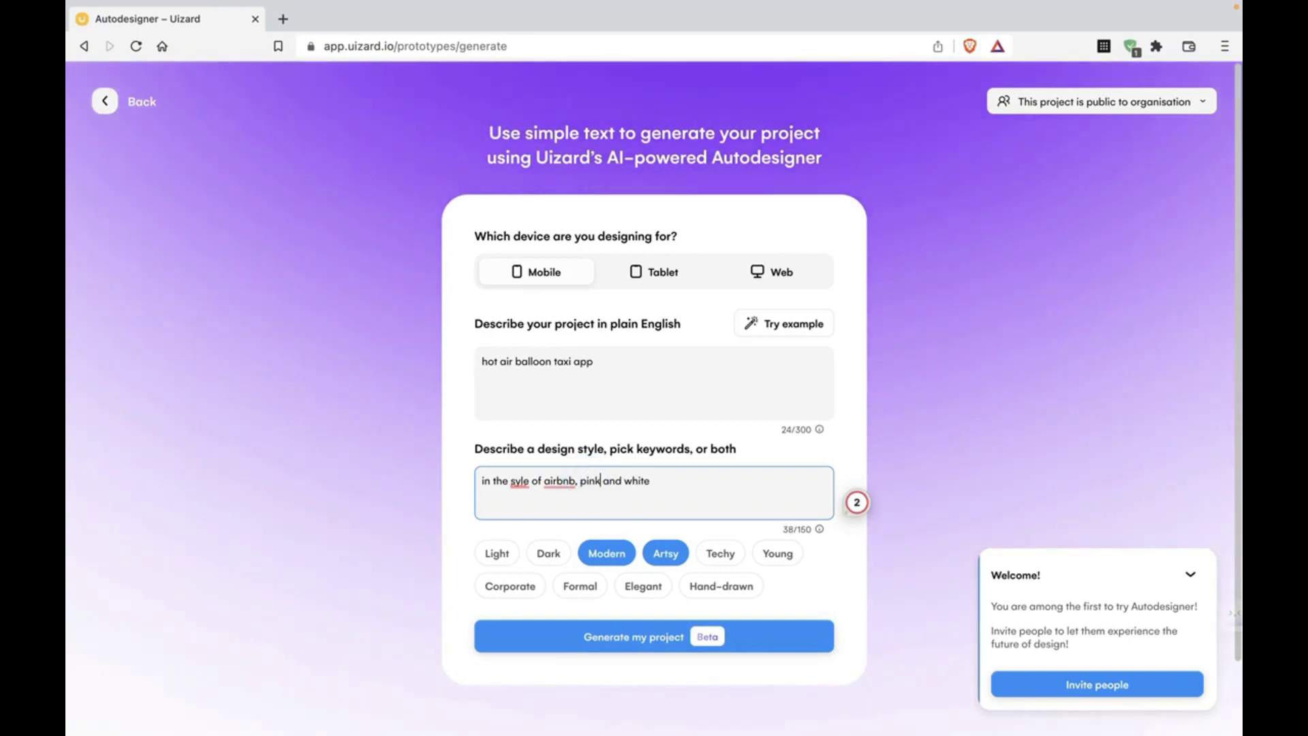
left_click(622, 644)
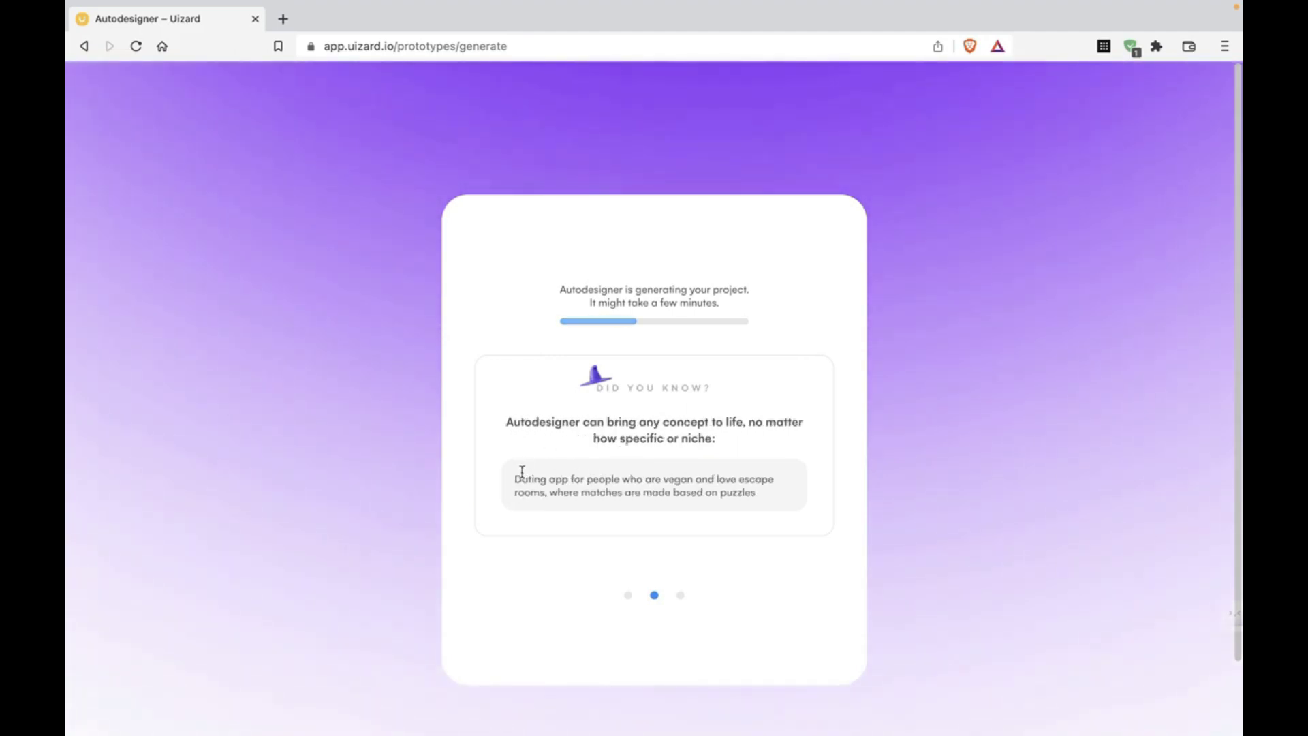
Wait on the Autodesigner loading screen until the AirTaxi project opens
left_click_drag(526, 484, 841, 491)
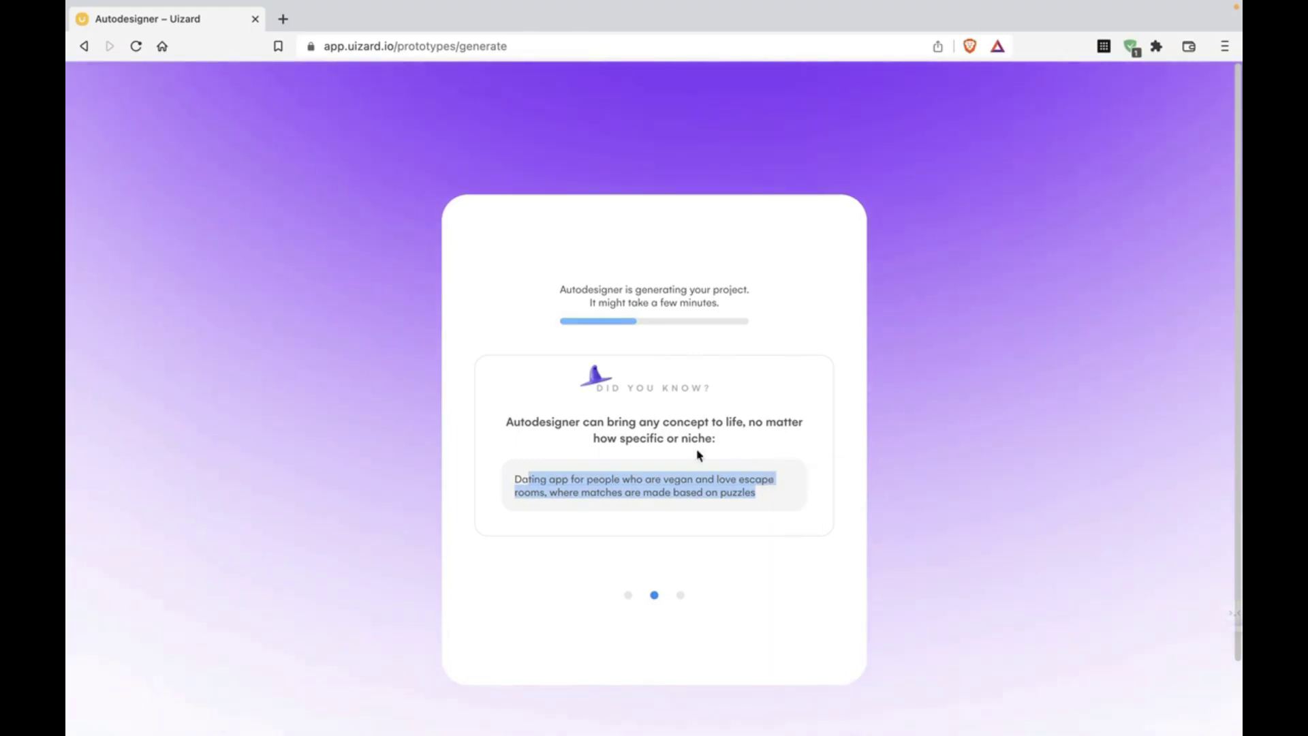
left_click(631, 453)
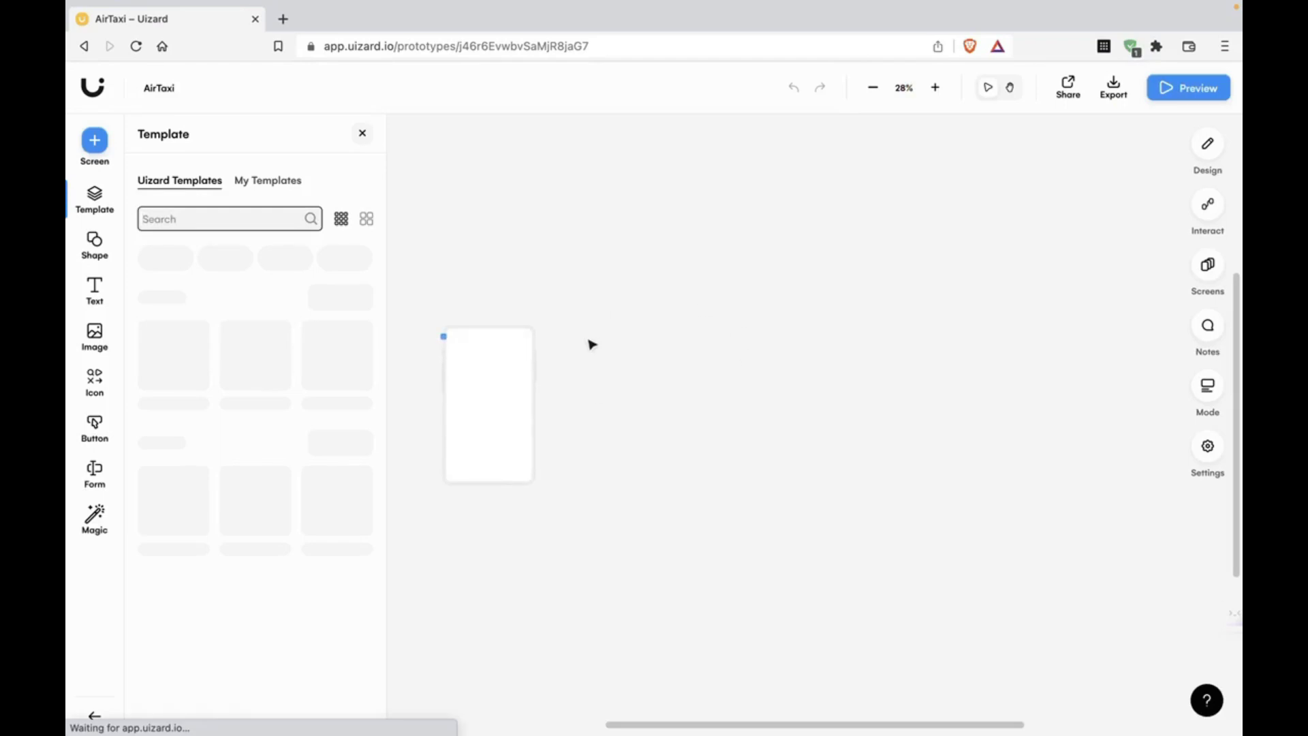
scroll(507, 339, "up", 3)
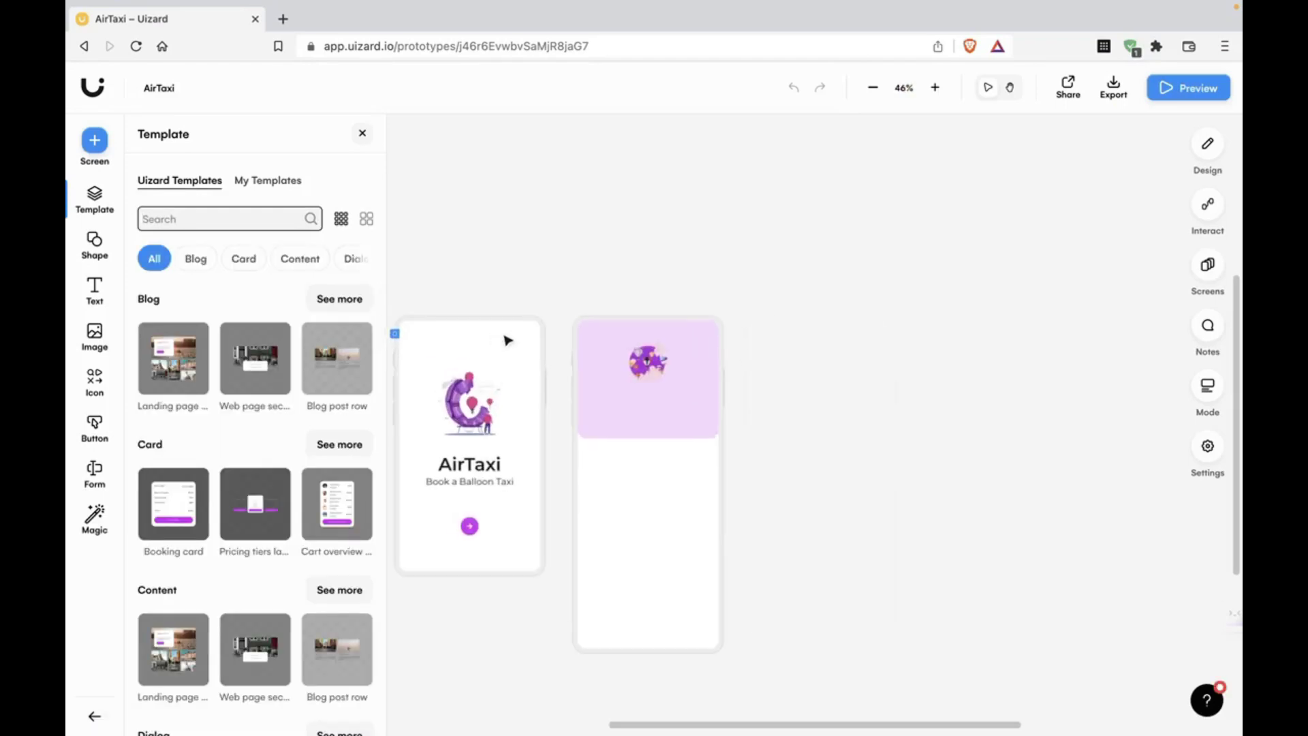
scroll(508, 340, "up", 2)
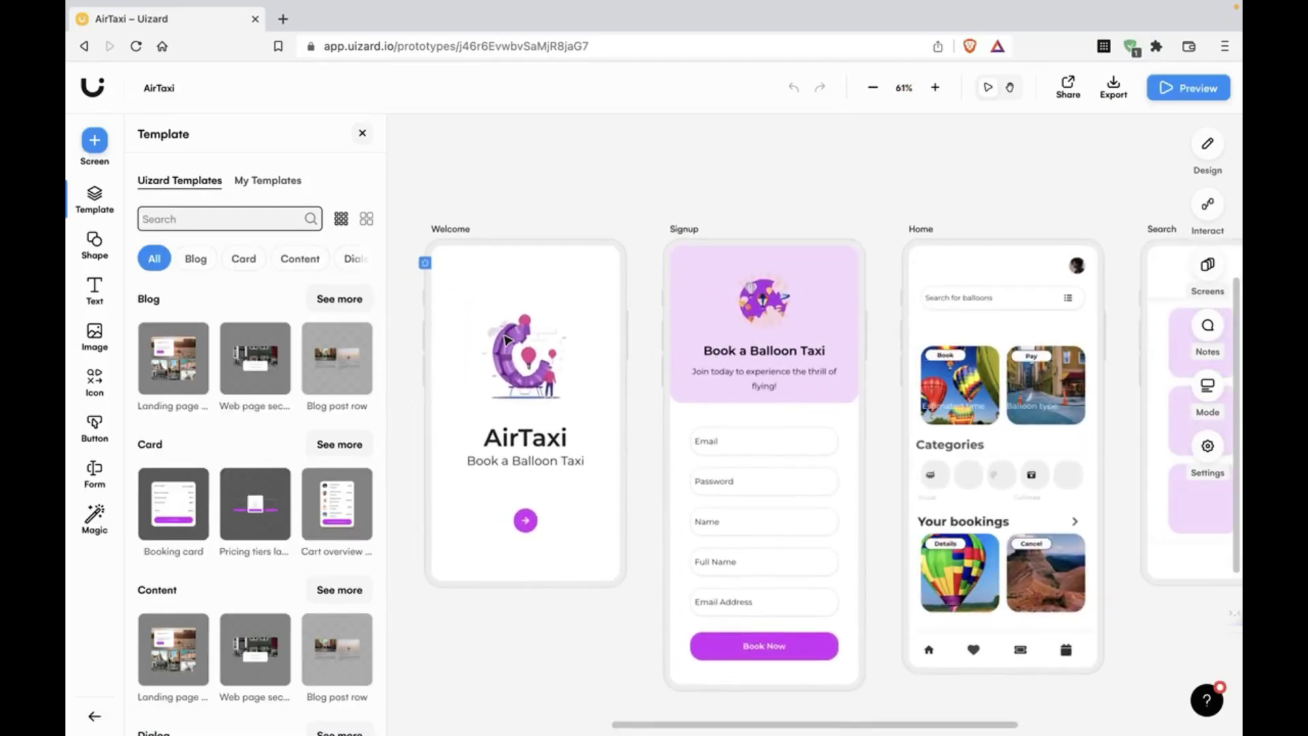
scroll(508, 339, "down", 1)
scroll(508, 339, "left", 1)
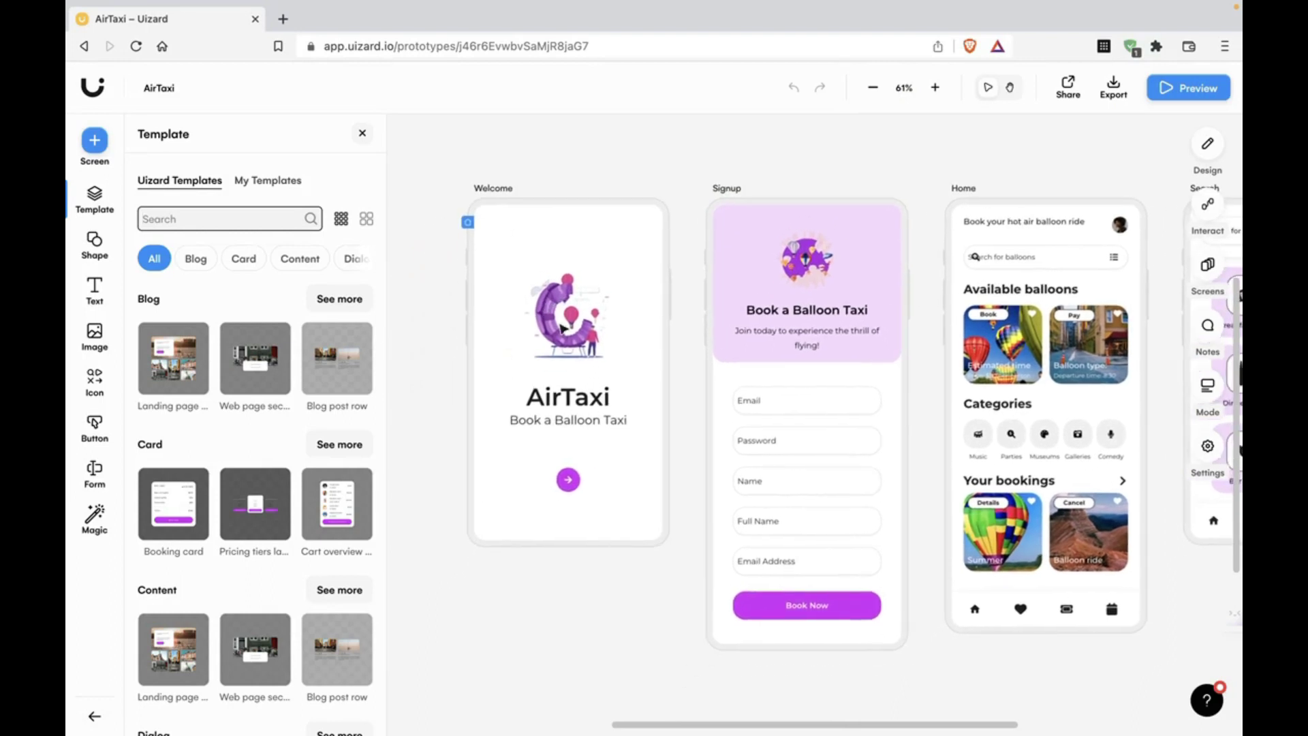
scroll(586, 372, "right", 5)
scroll(587, 372, "down", 1)
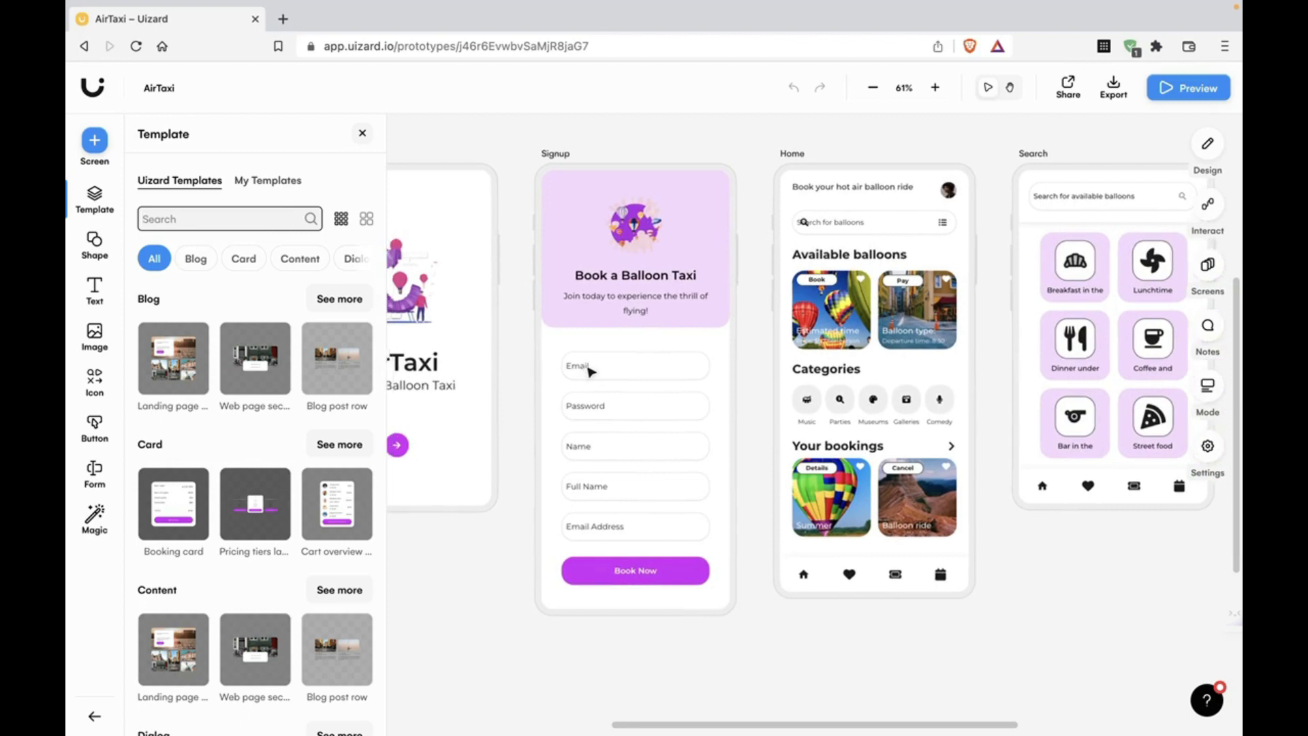
scroll(586, 371, "left", 4)
scroll(448, 199, "up", 3)
scroll(449, 201, "right", 1)
scroll(449, 201, "up", 1)
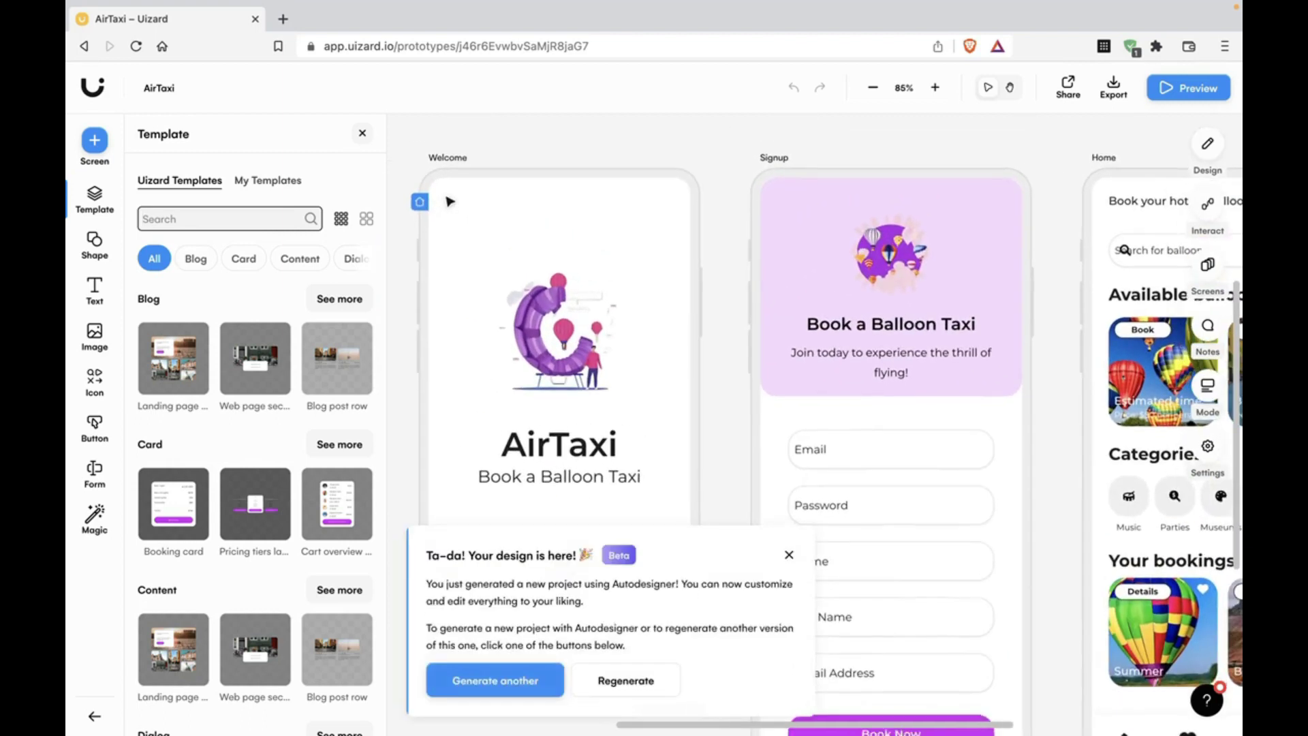
left_click(789, 557)
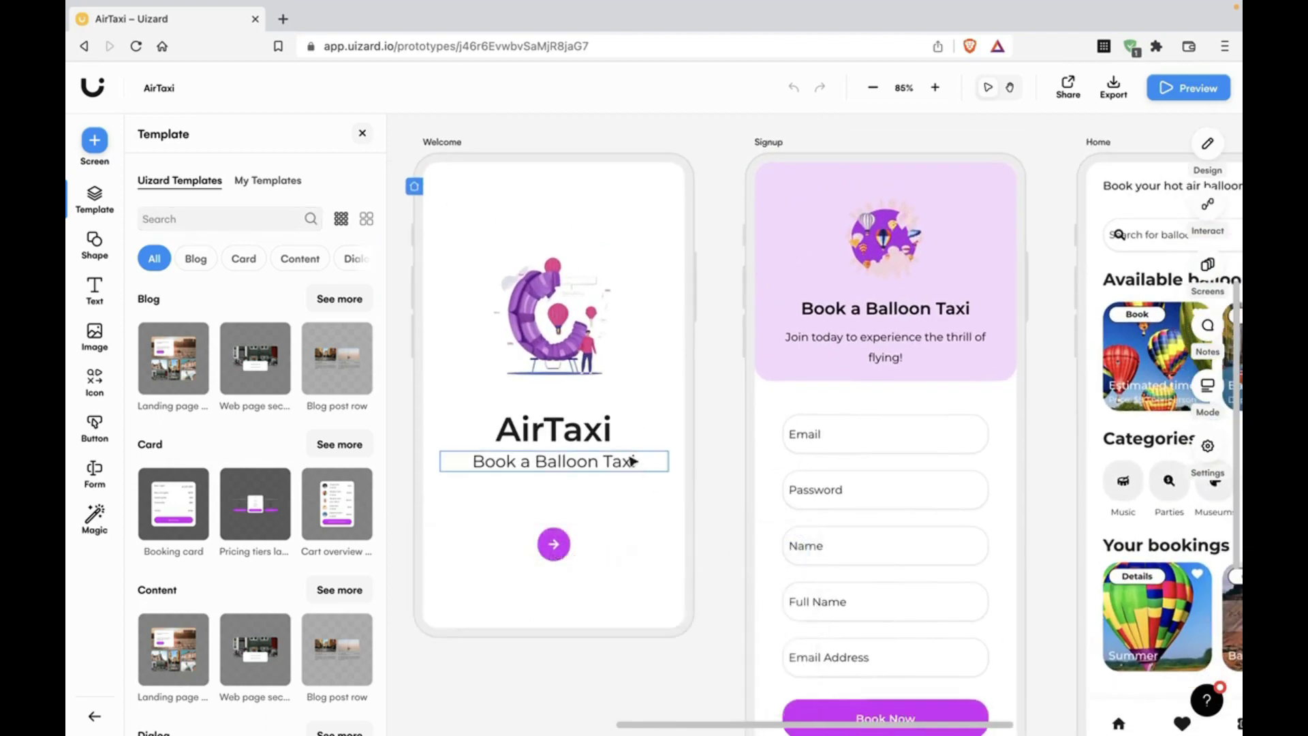
scroll(630, 459, "down", 3)
scroll(633, 461, "right", 5)
scroll(633, 461, "down", 1)
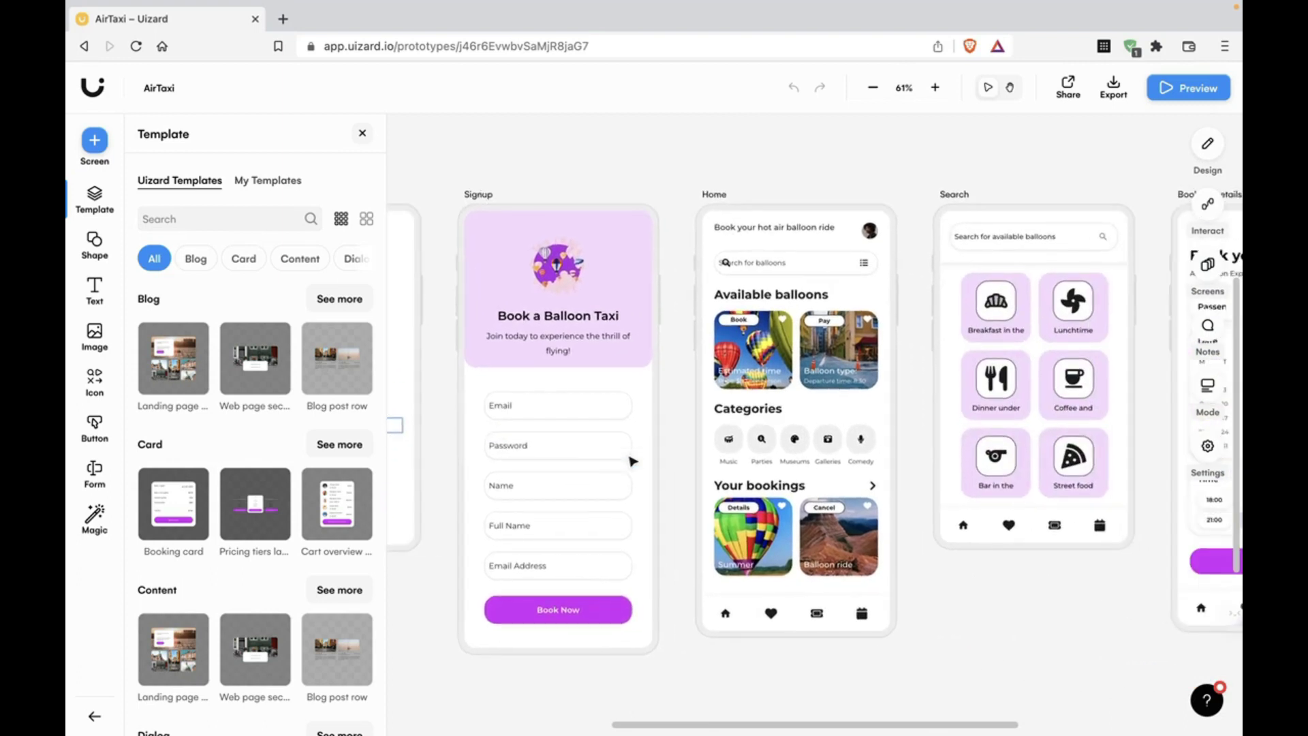
scroll(749, 403, "right", 6)
scroll(749, 403, "down", 1)
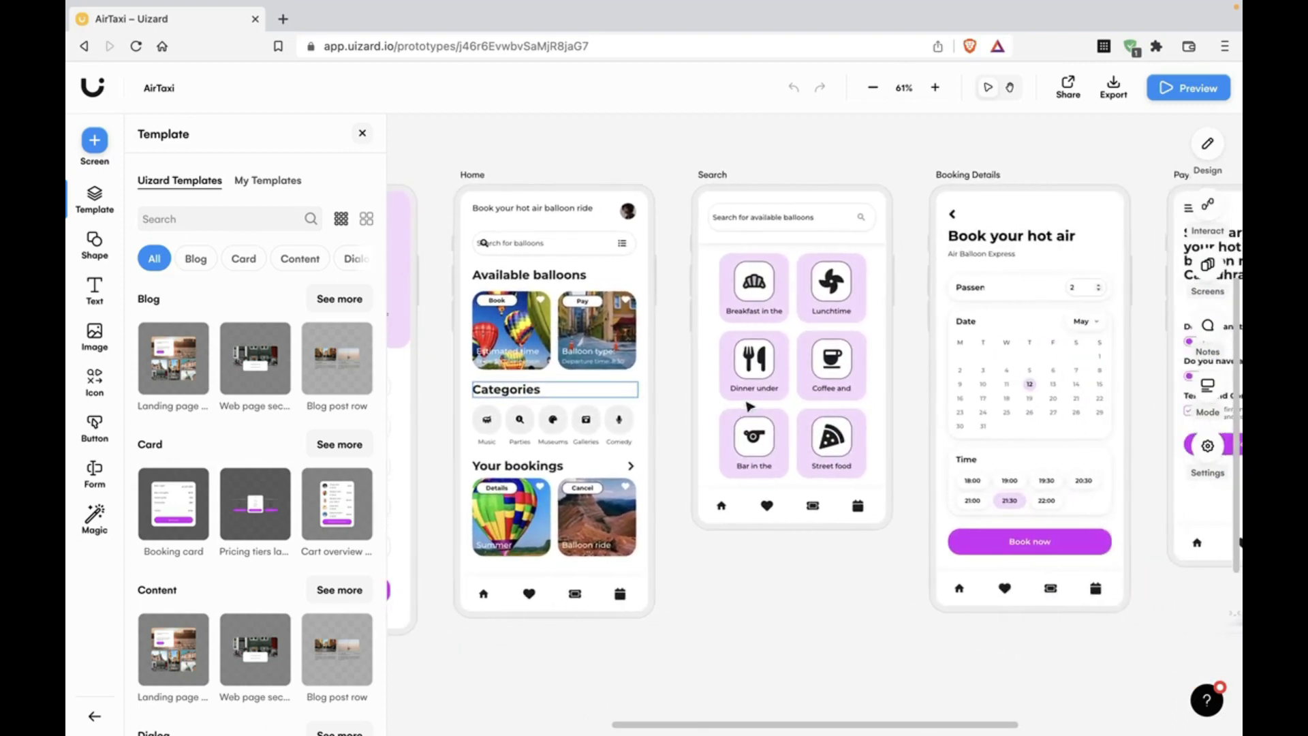
scroll(749, 407, "right", 5)
scroll(749, 407, "down", 1)
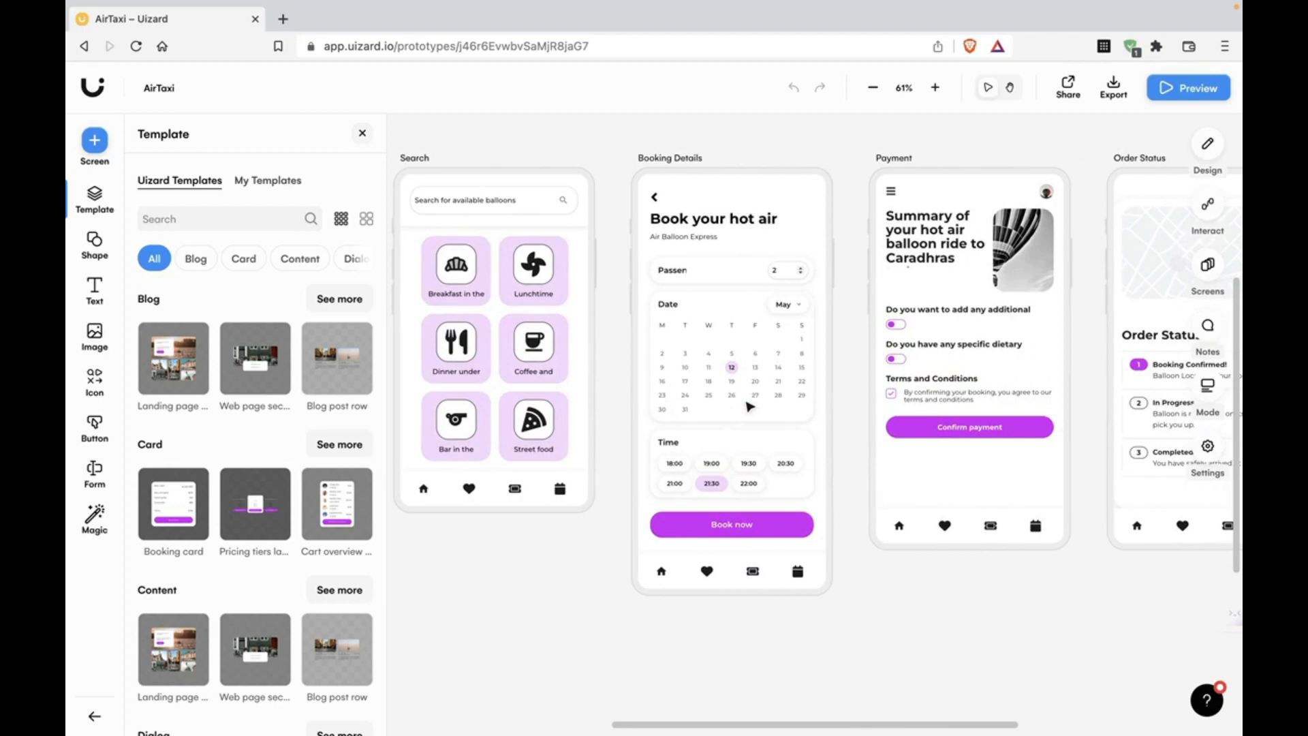
scroll(750, 406, "right", 5)
scroll(751, 406, "up", 1)
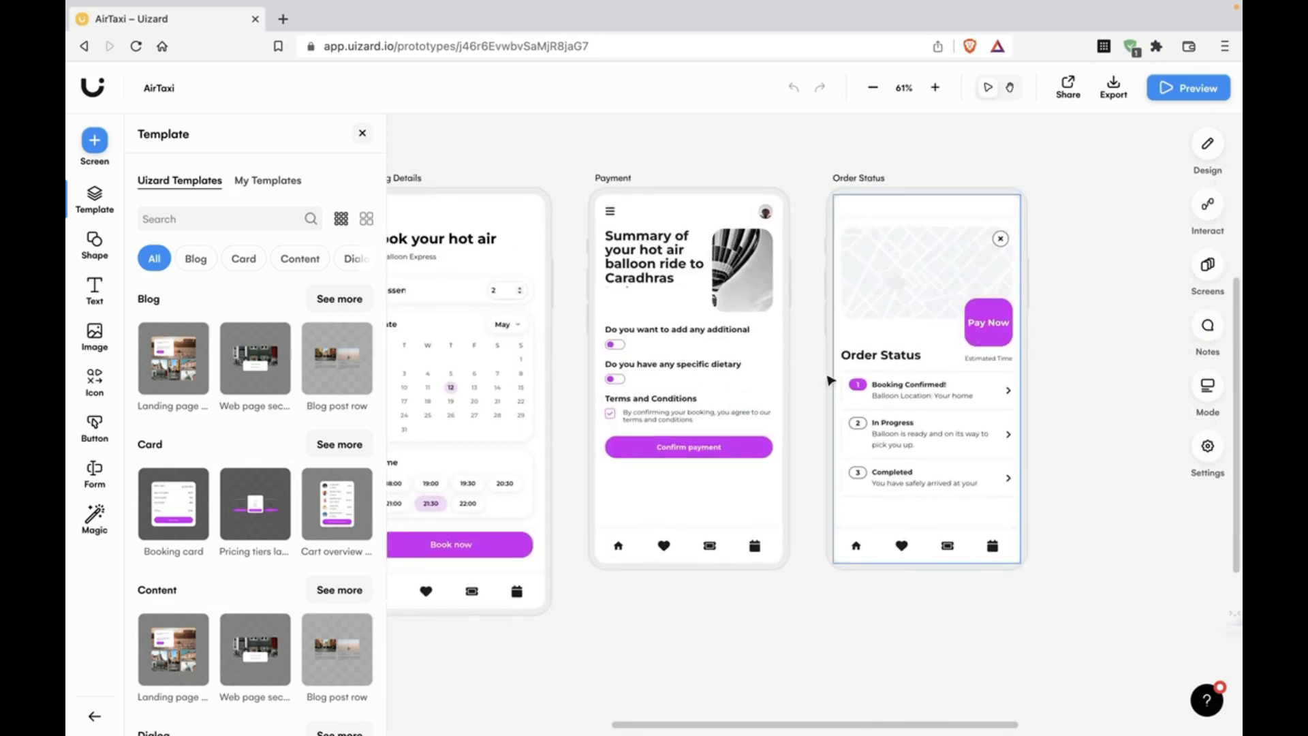
scroll(831, 380, "right", 2)
scroll(830, 380, "down", 1)
scroll(831, 381, "up", 4)
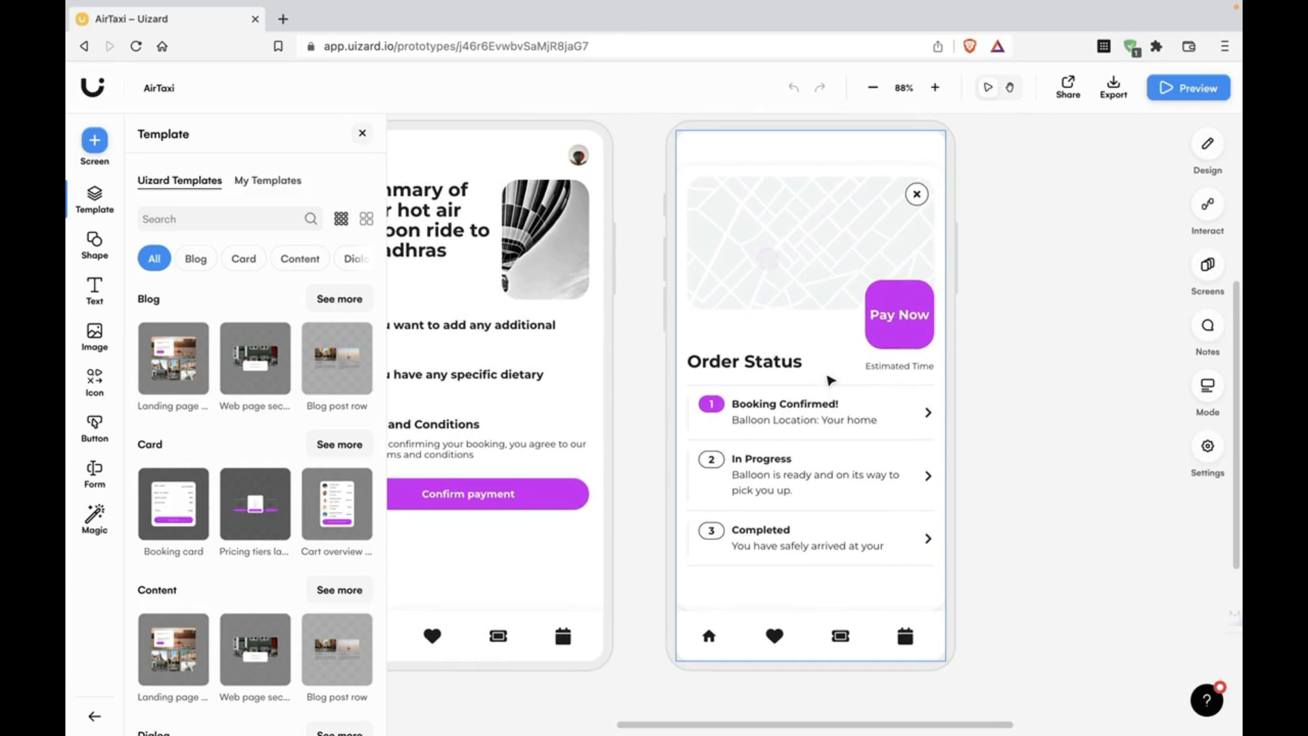
scroll(831, 380, "left", 20)
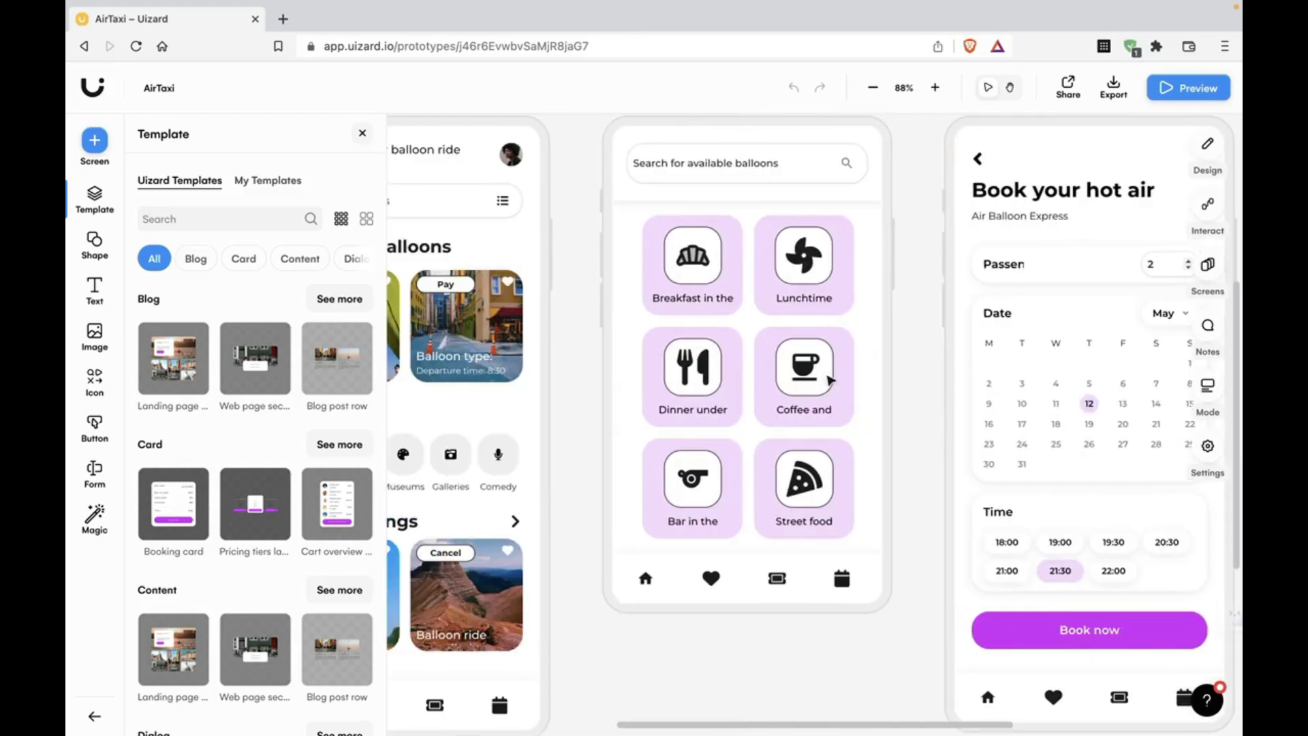
scroll(830, 380, "left", 10)
scroll(806, 371, "right", 4)
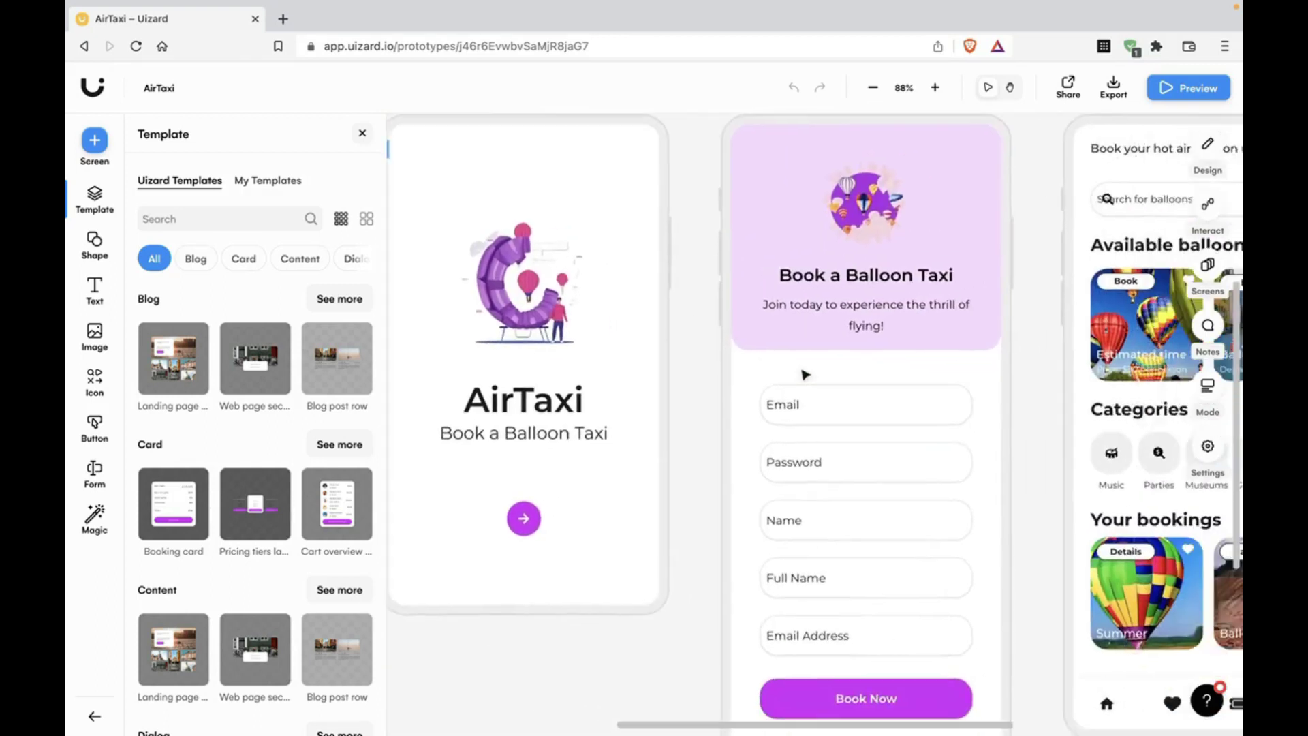
scroll(805, 374, "left", 6)
scroll(756, 344, "up", 5)
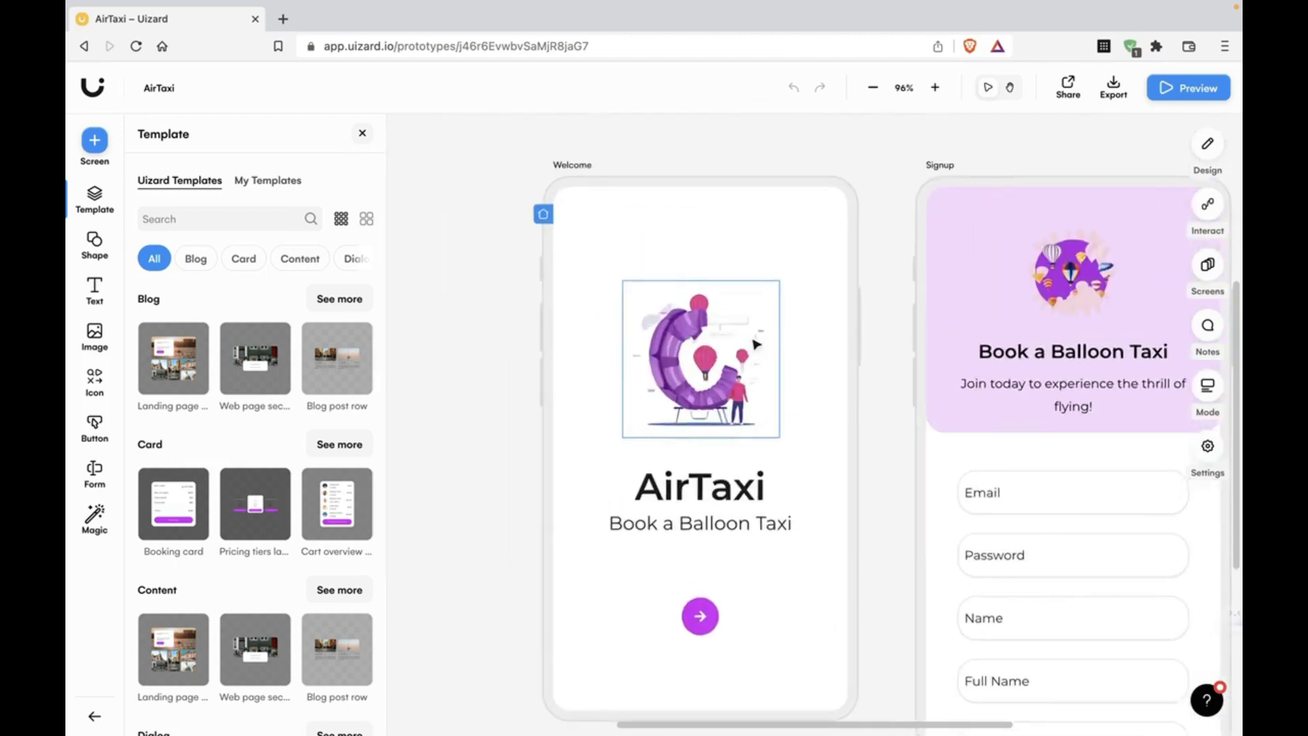
left_click(660, 399)
scroll(660, 399, "down", 5)
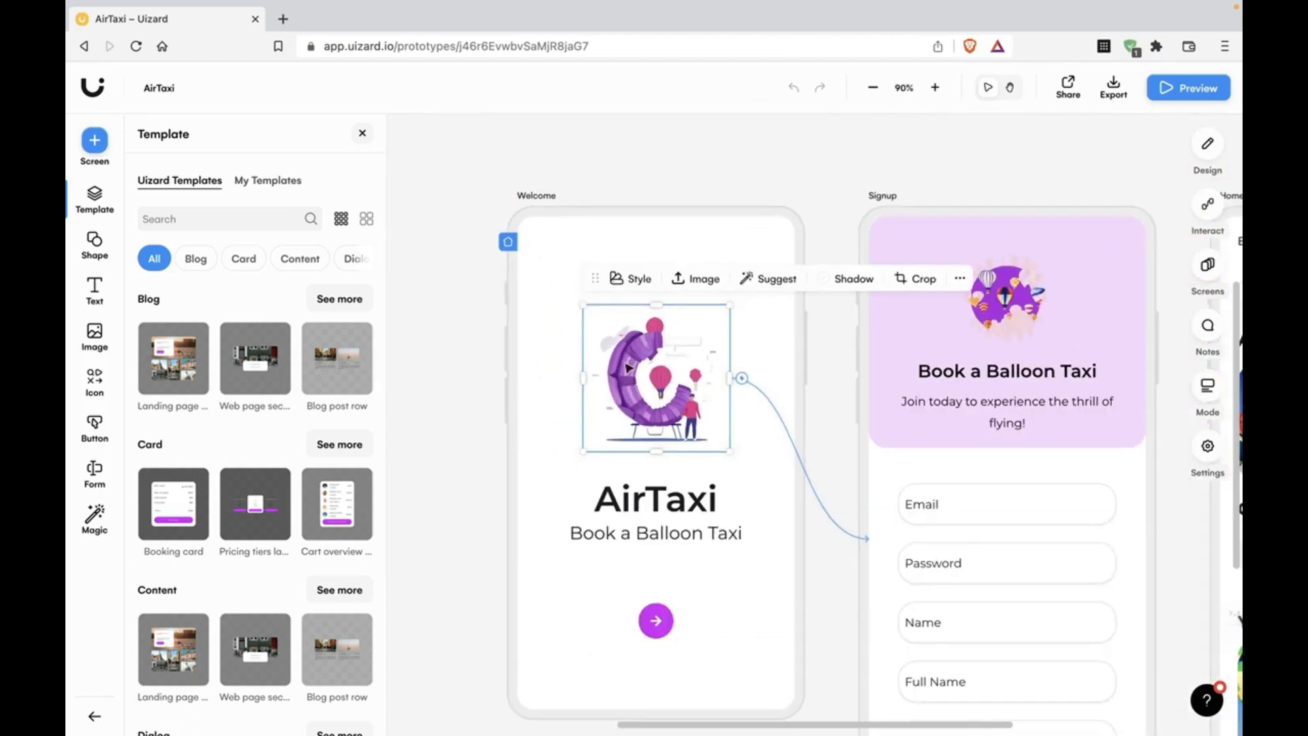
scroll(723, 430, "right", 1)
scroll(723, 431, "down", 1)
left_click(617, 472)
left_click(604, 536)
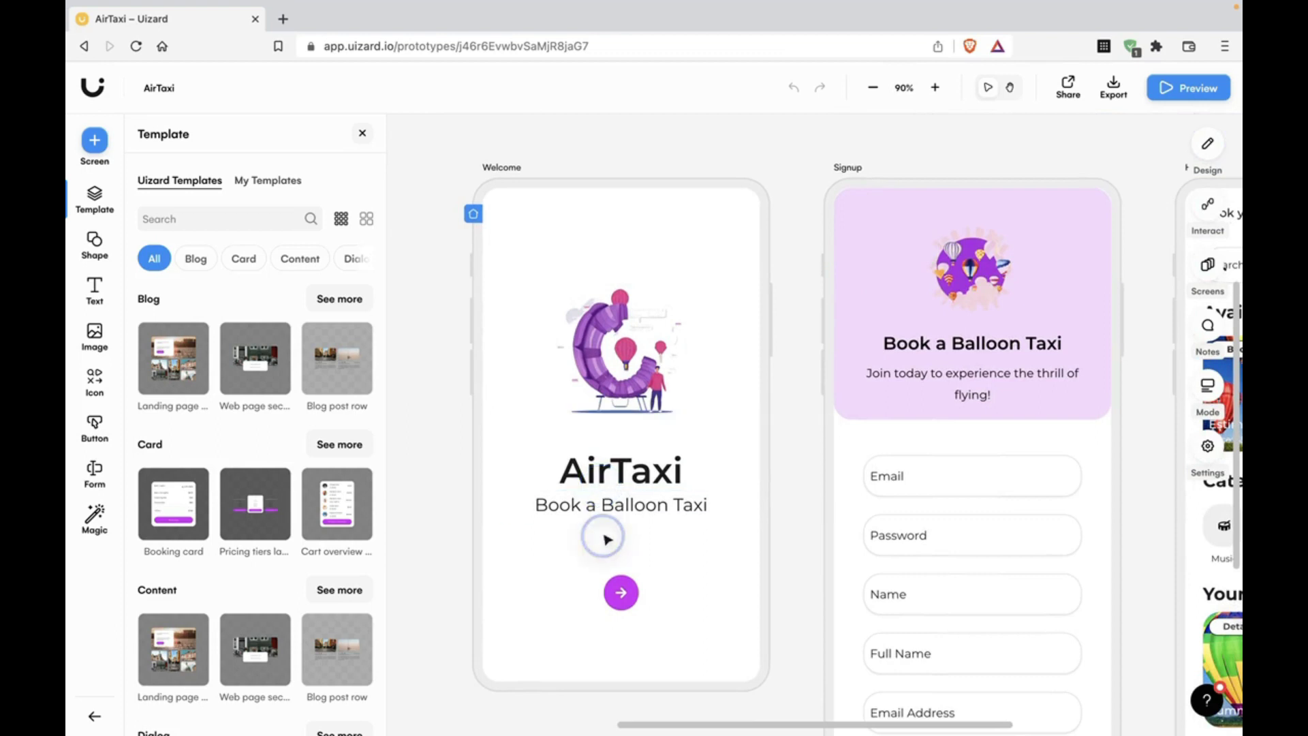
scroll(717, 545, "down", 5)
scroll(717, 545, "up", 3)
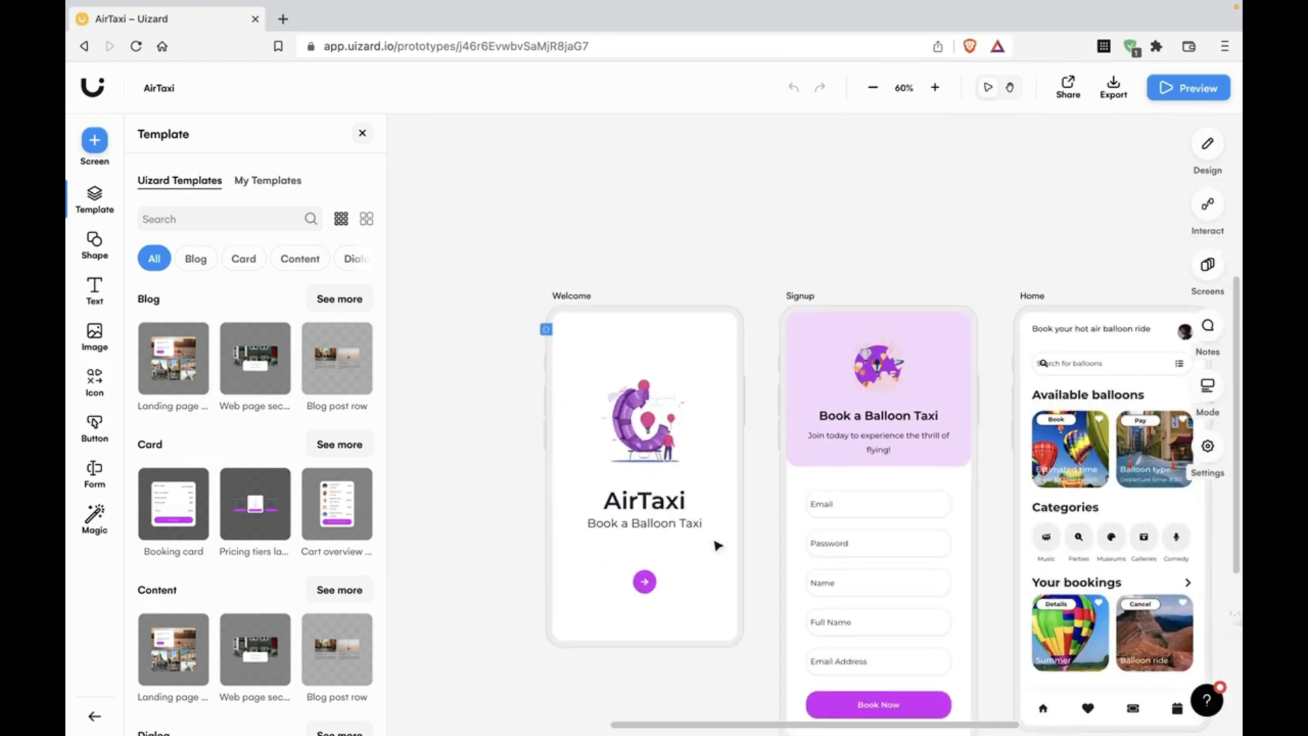
scroll(717, 545, "right", 2)
scroll(617, 419, "up", 2)
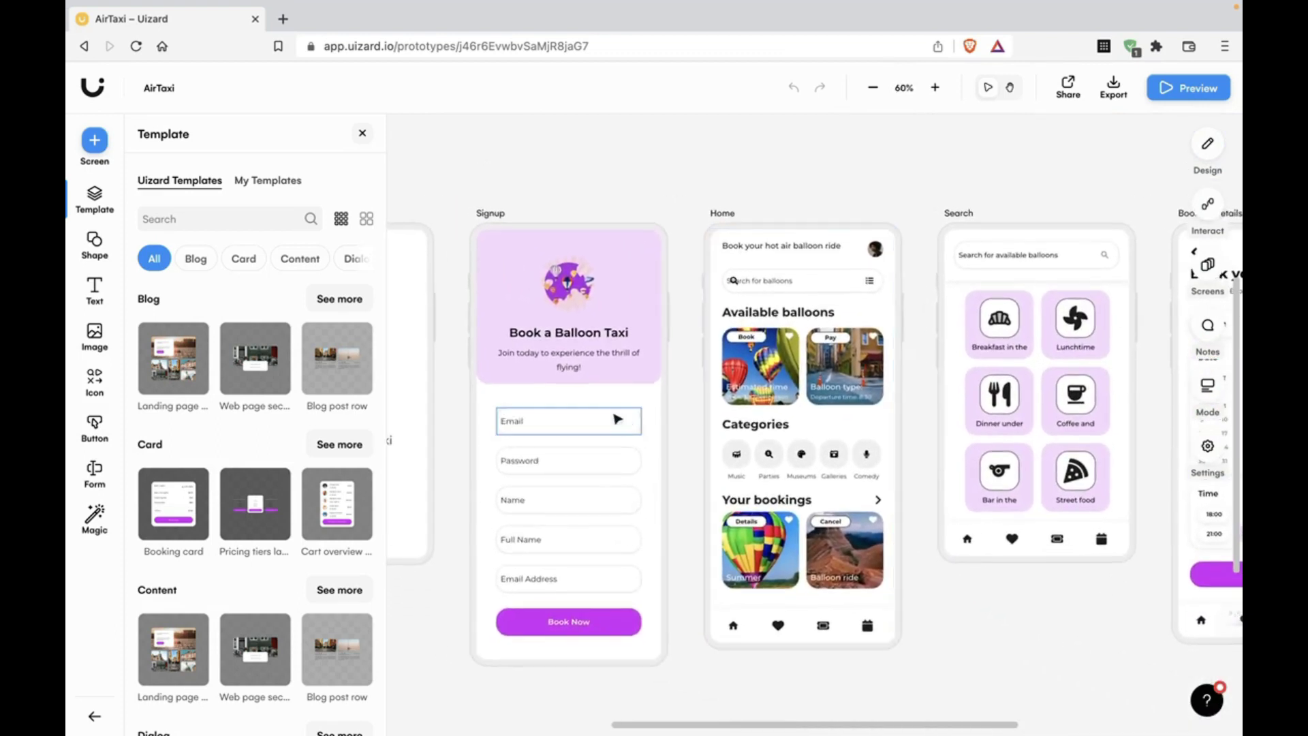
scroll(618, 419, "up", 1)
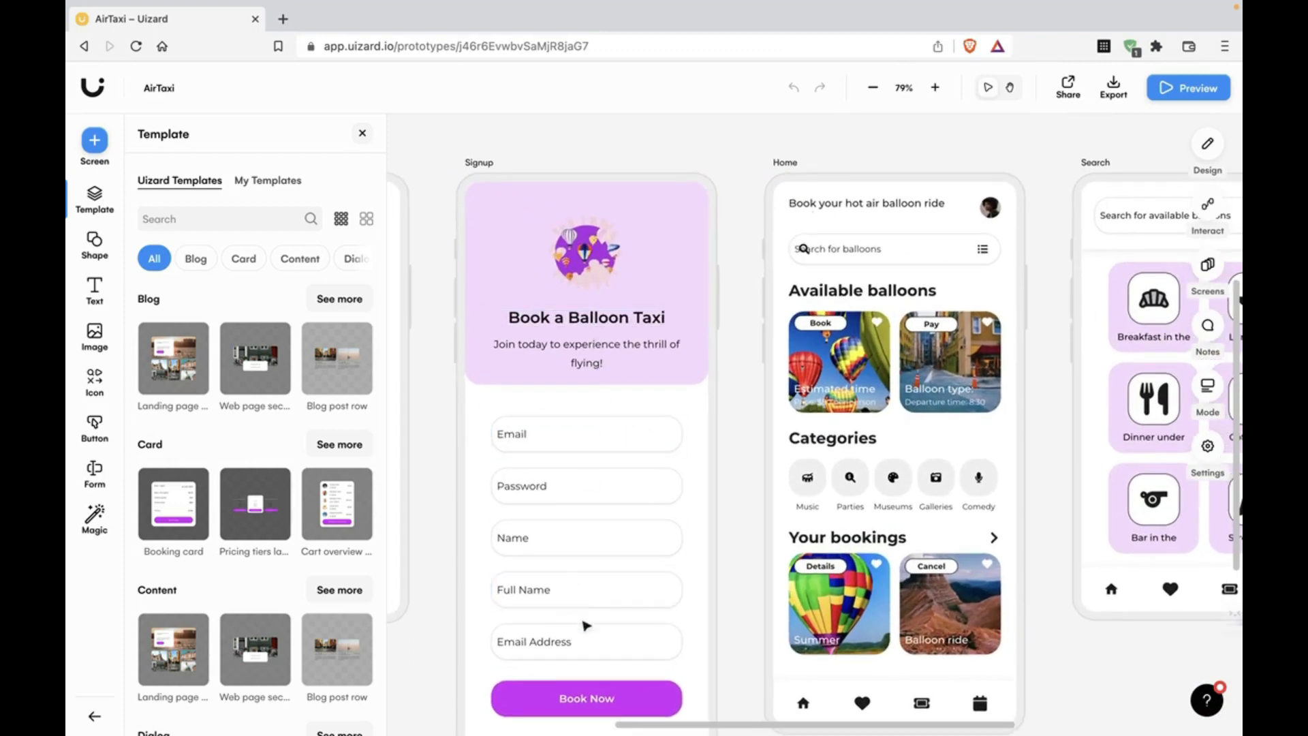
scroll(585, 625, "down", 2)
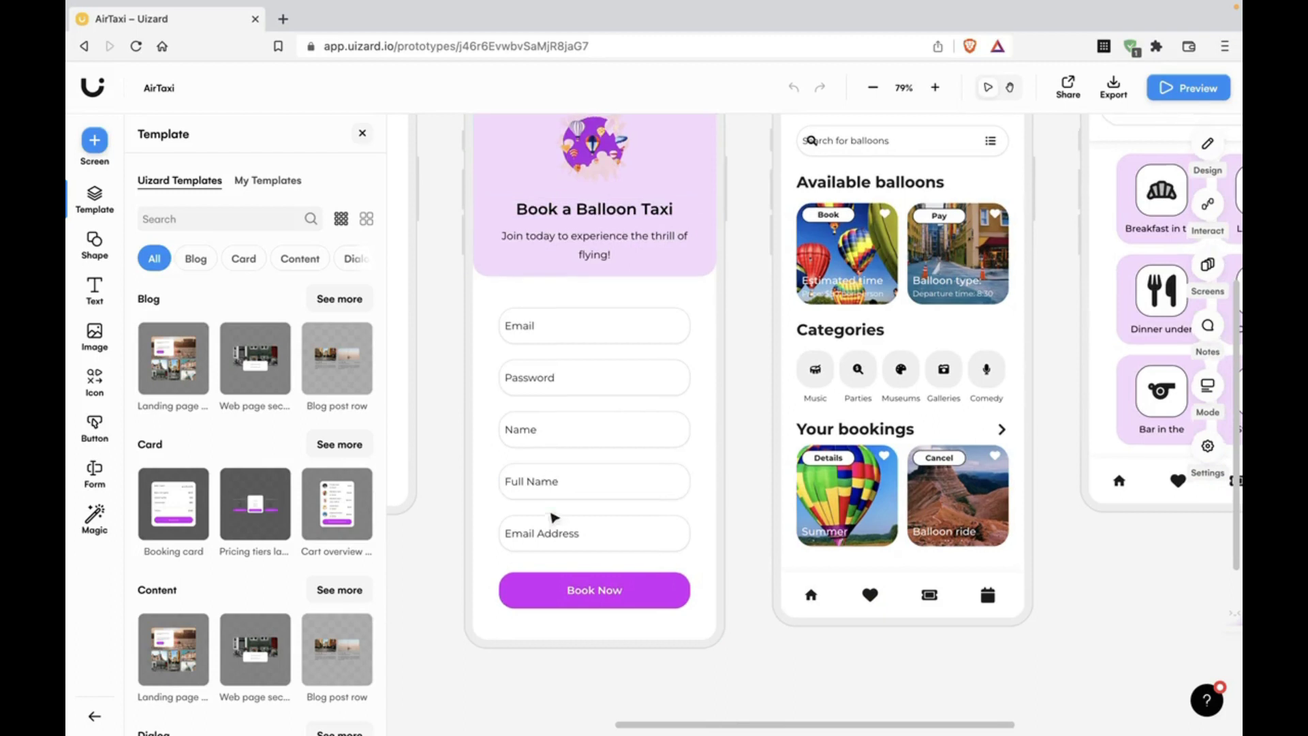
scroll(554, 517, "up", 2)
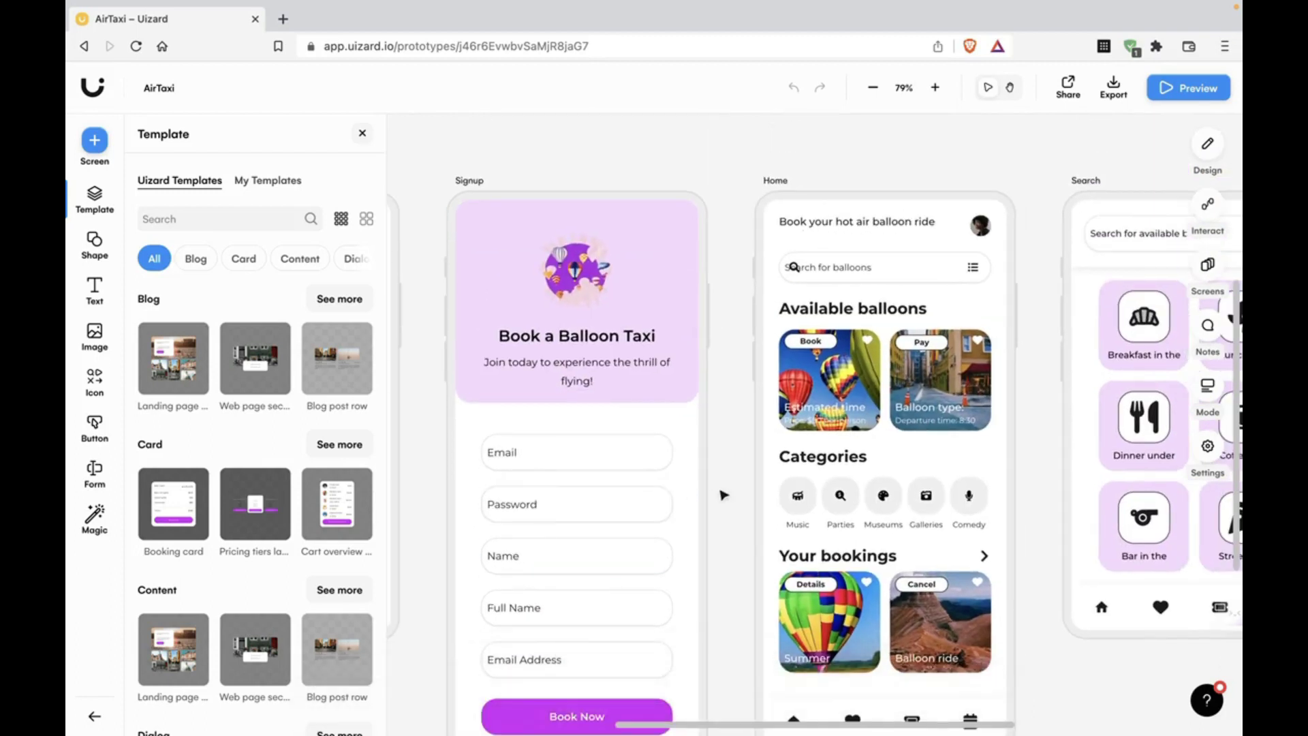
scroll(724, 495, "right", 5)
scroll(723, 495, "down", 1)
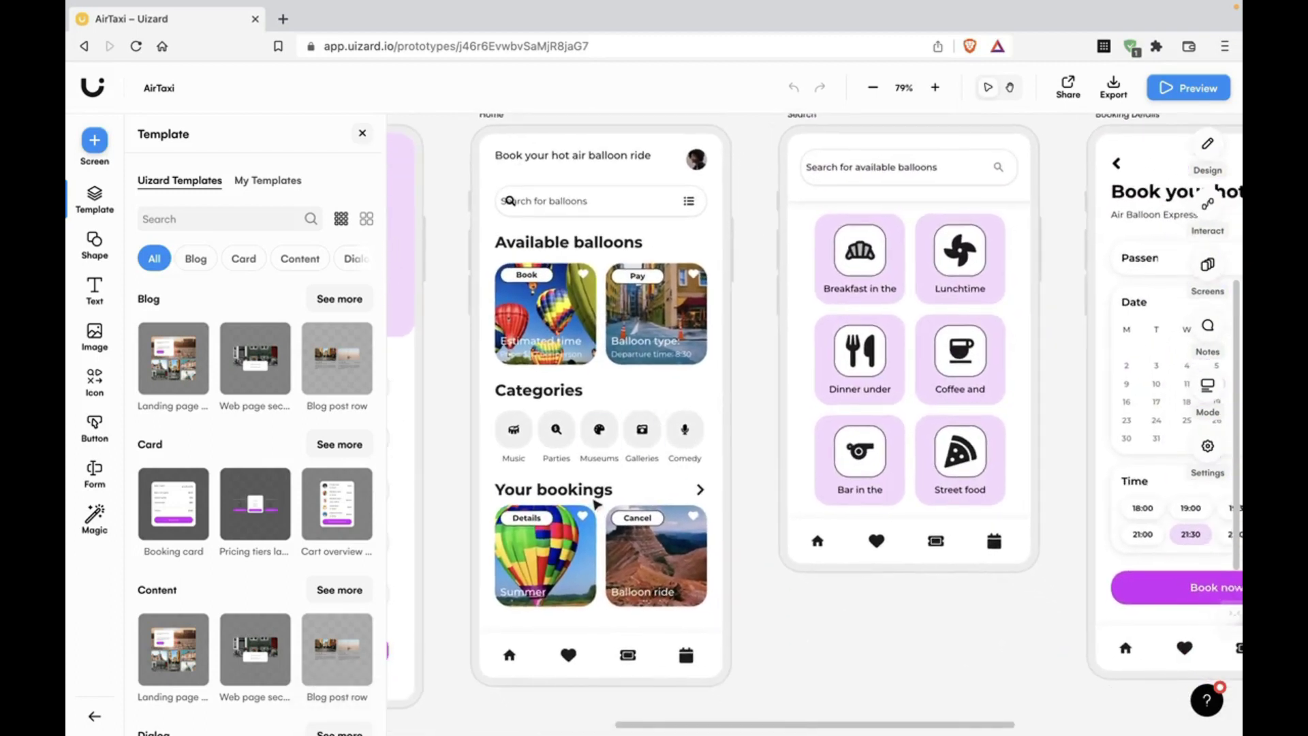
scroll(592, 395, "right", 1)
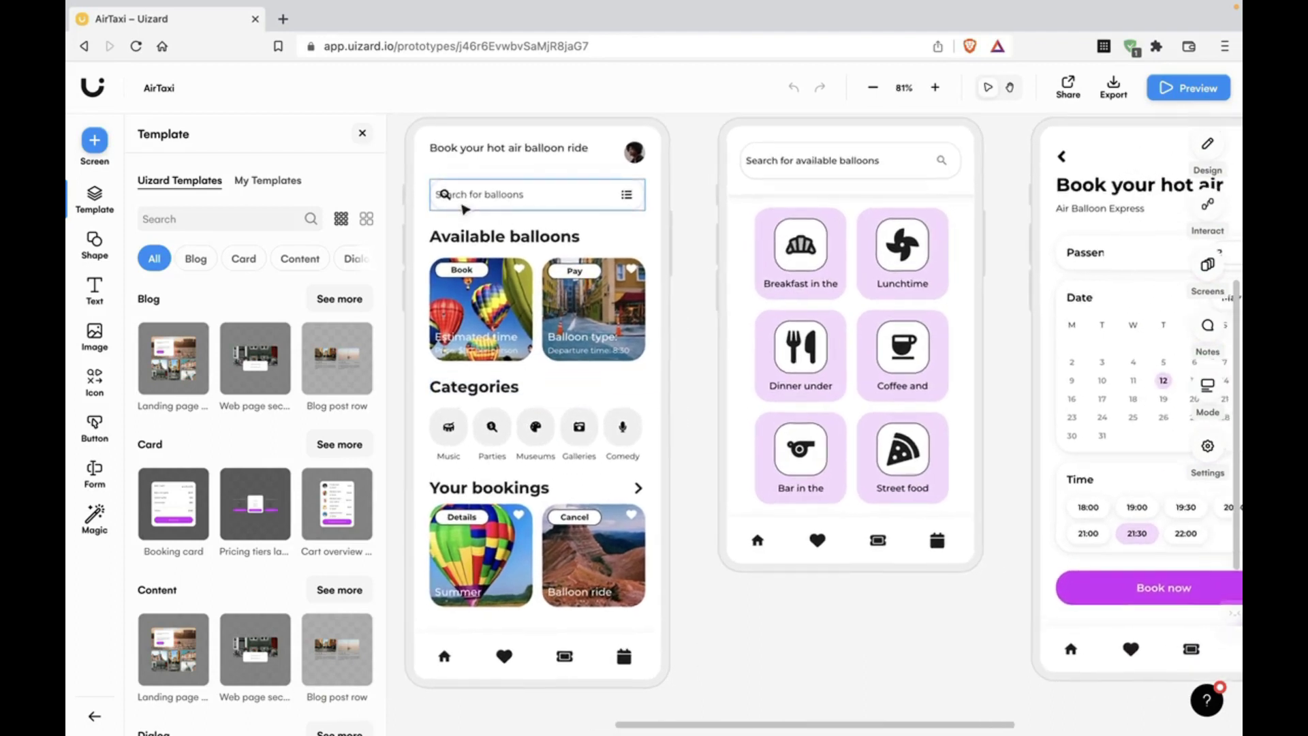
scroll(467, 205, "up", 4, "ctrl")
double_click(518, 214)
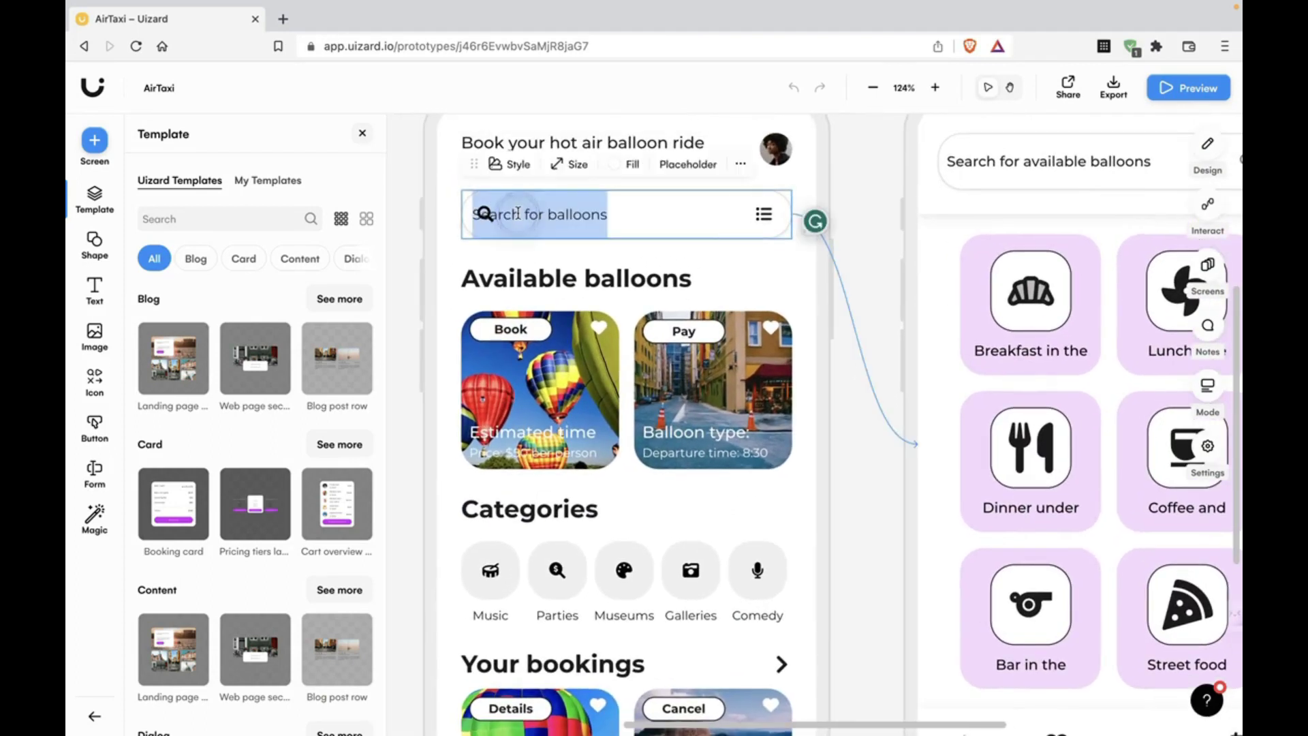
left_click(662, 206)
scroll(716, 227, "down", 2, "ctrl")
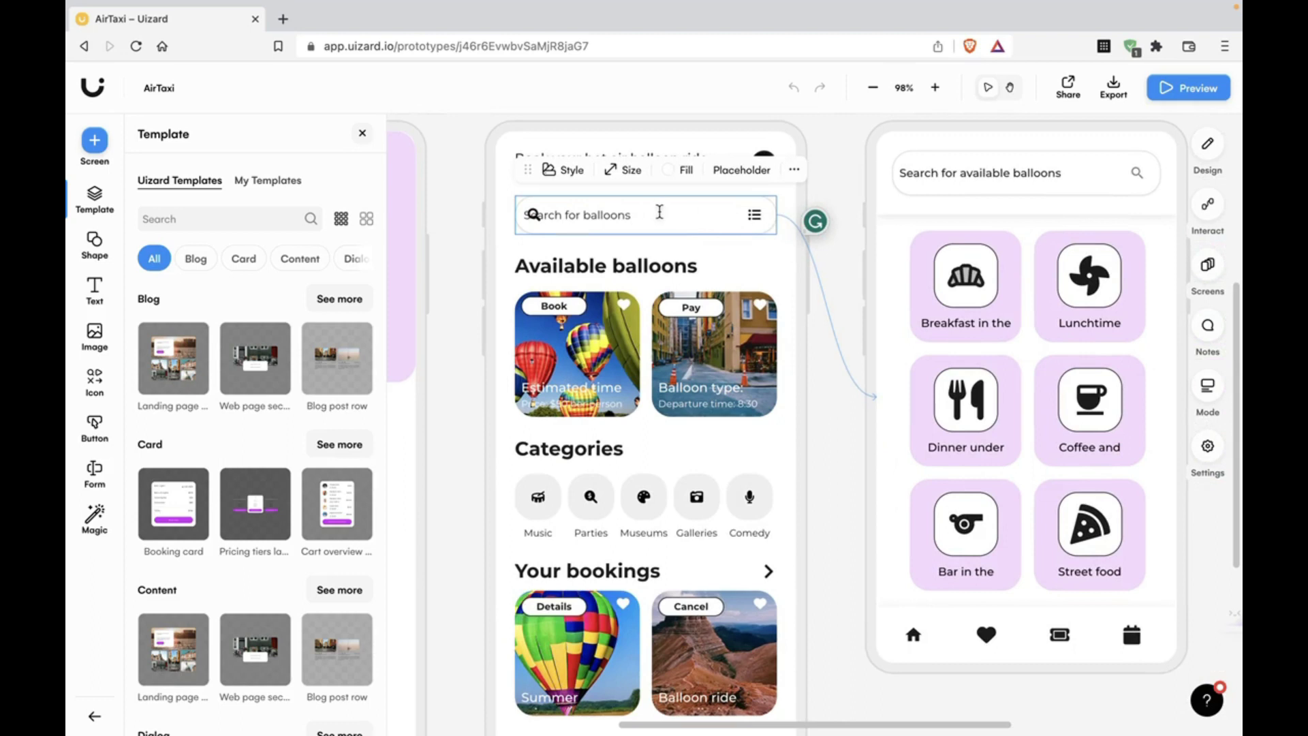
scroll(622, 289, "down", 3)
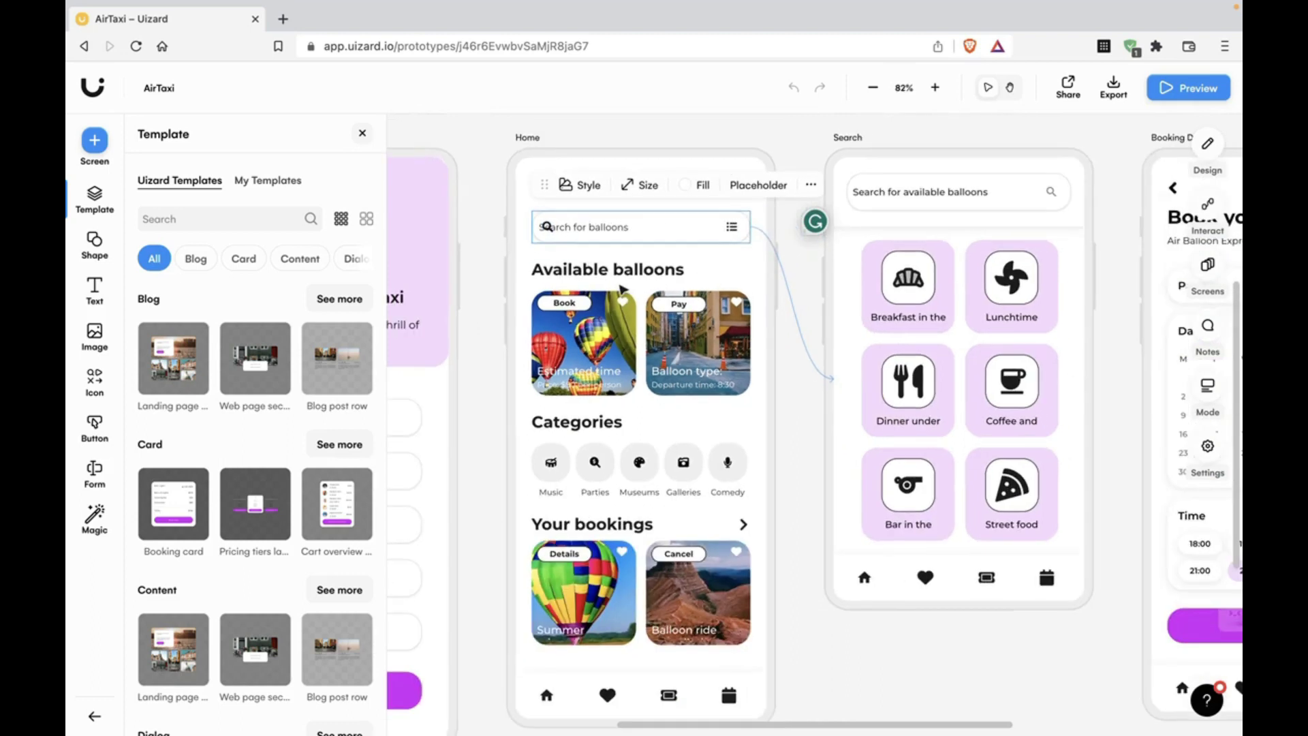
scroll(622, 288, "down", 2)
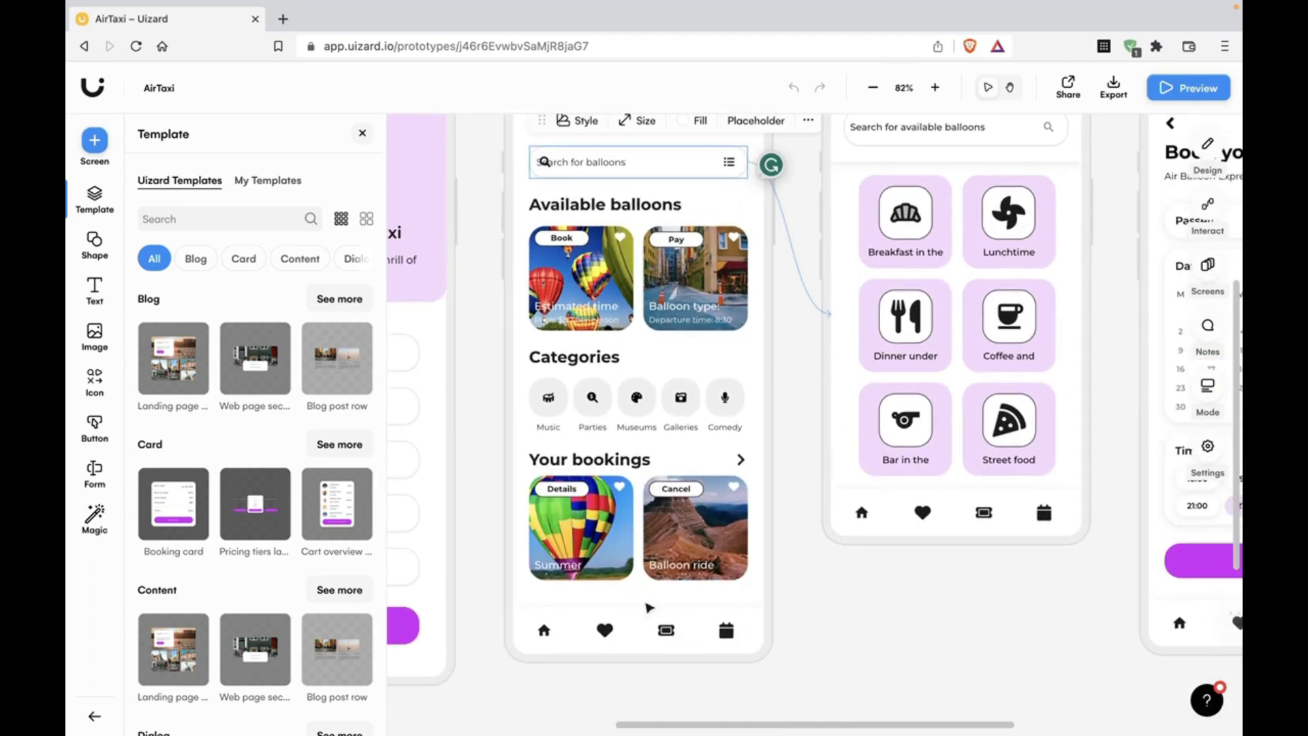
left_click(666, 630)
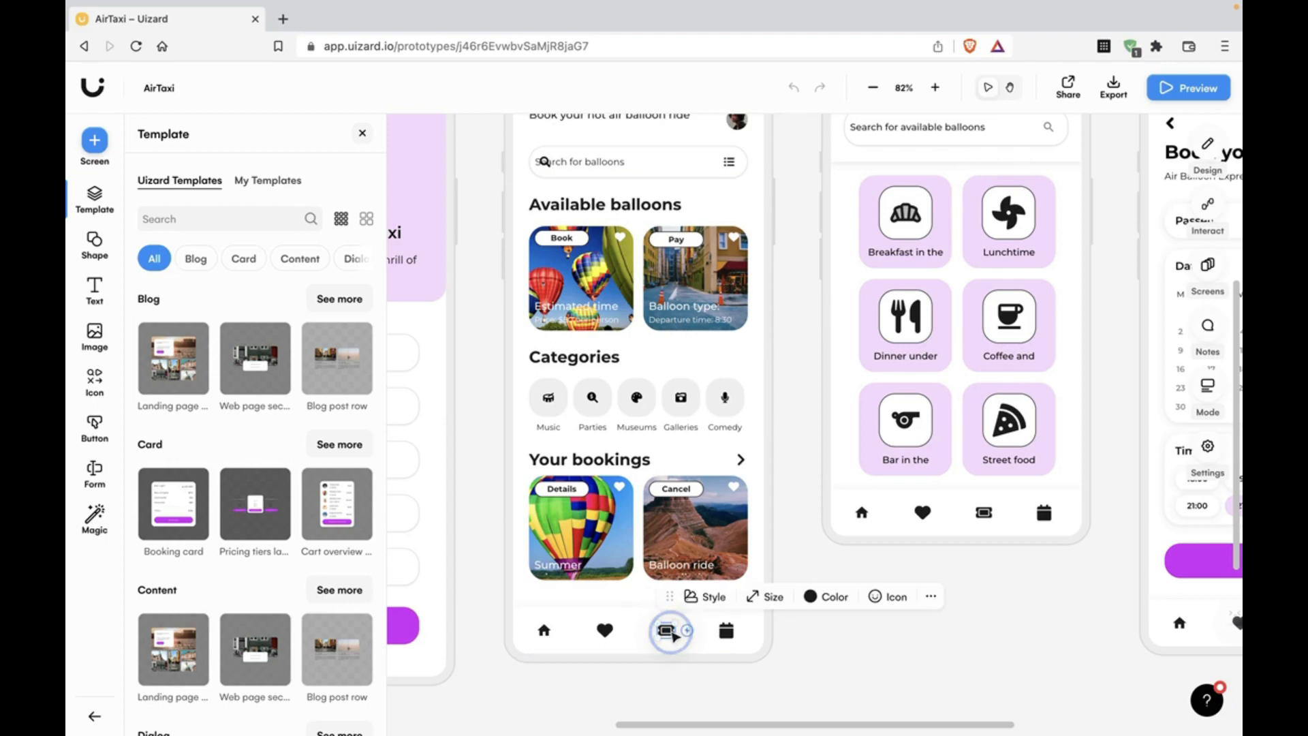
left_click(786, 677)
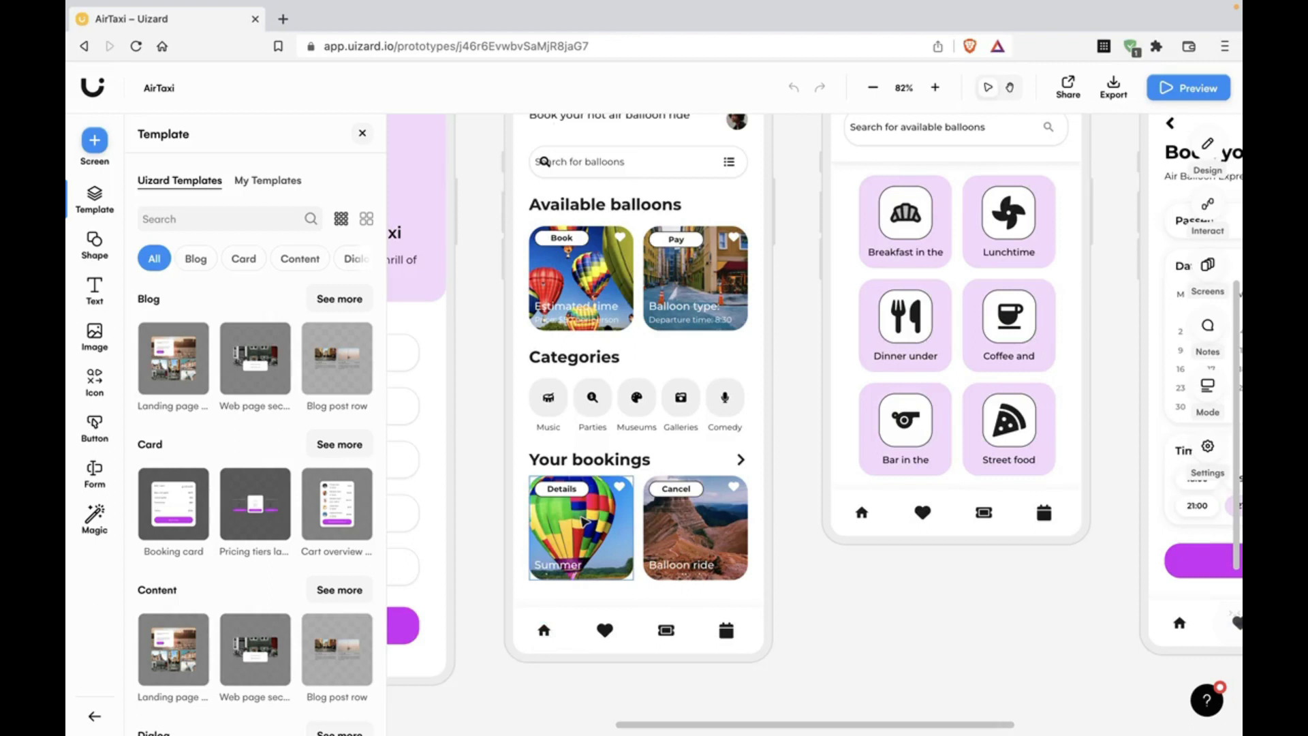
scroll(545, 635, "up", 1)
scroll(611, 317, "down", 3)
scroll(611, 317, "up", 3)
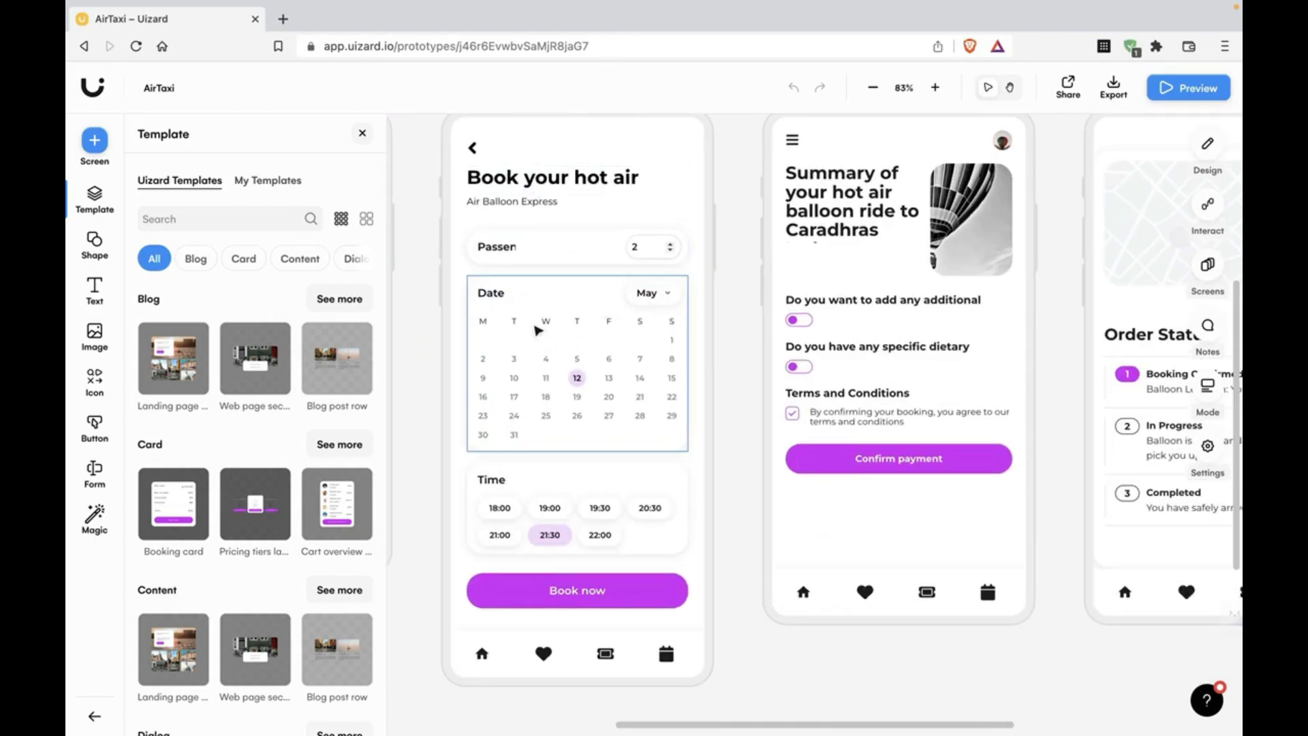
left_click(522, 501)
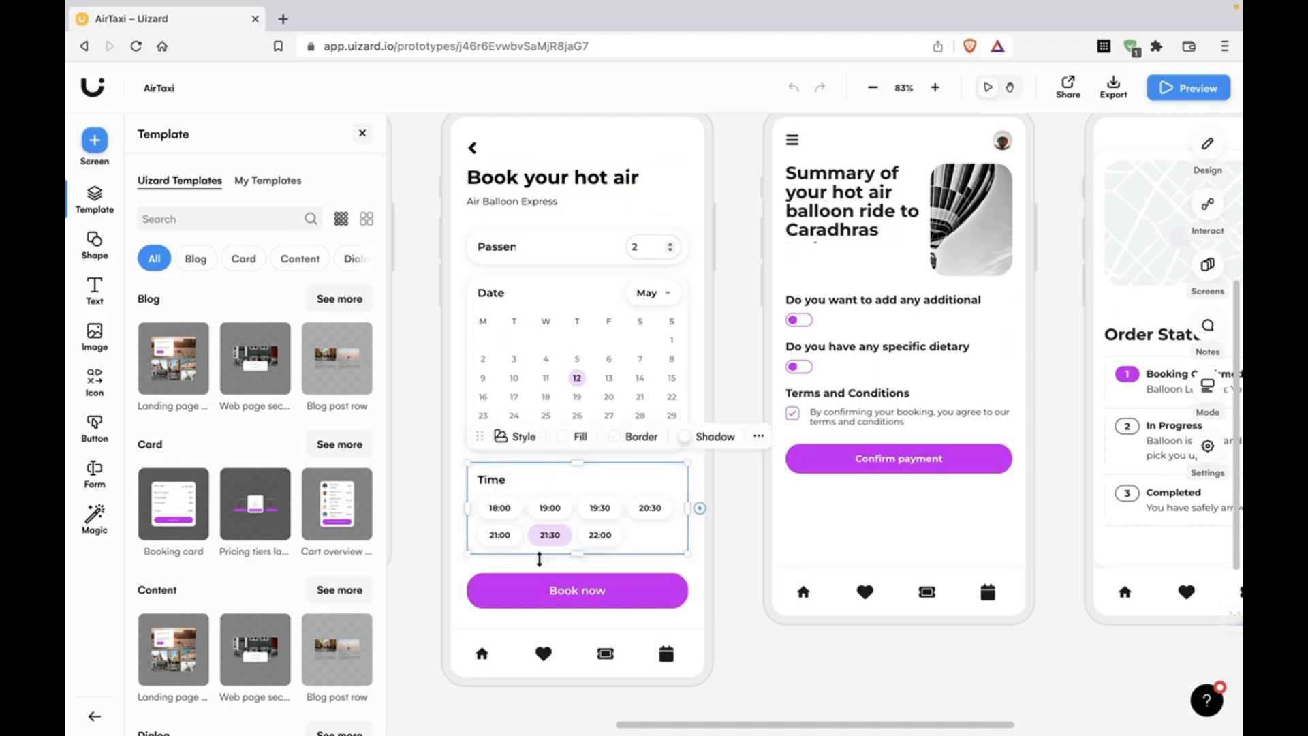
left_click(565, 593)
scroll(672, 607, "right", 1)
scroll(674, 606, "right", 5)
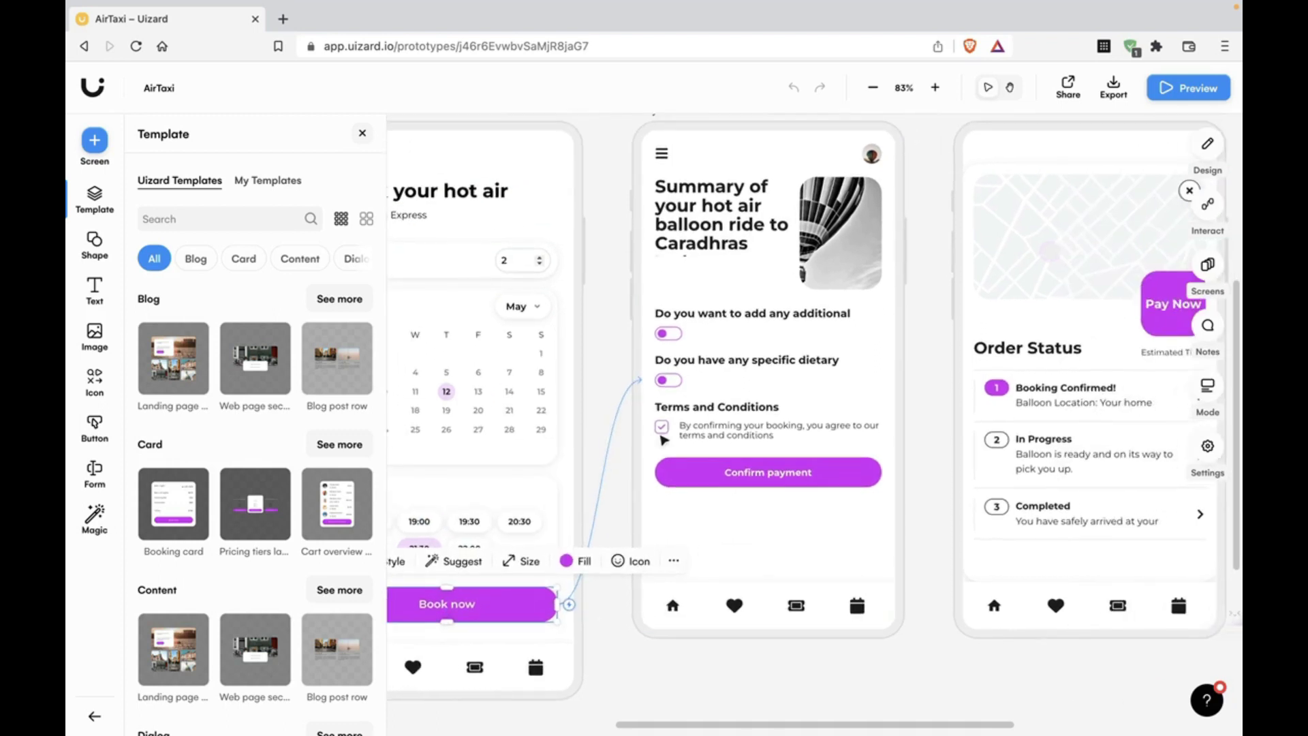
scroll(673, 377, "down", 1)
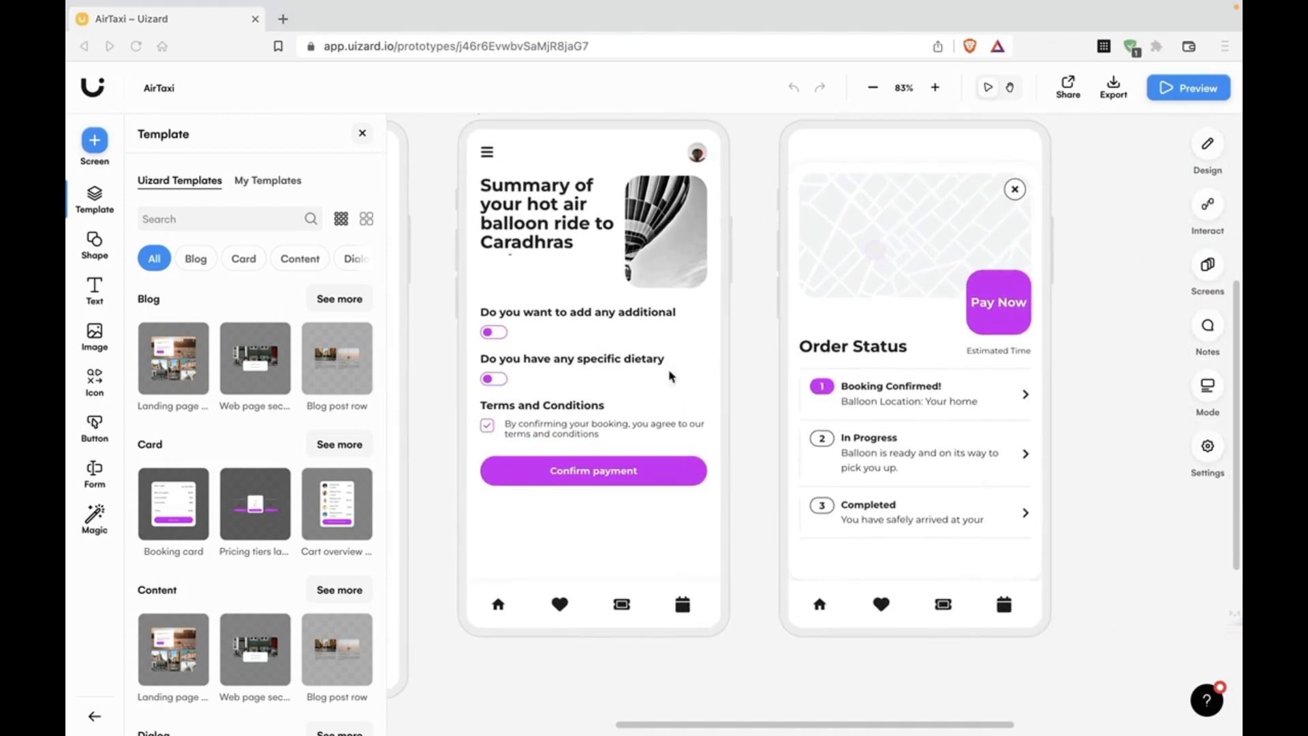
scroll(615, 286, "right", 4)
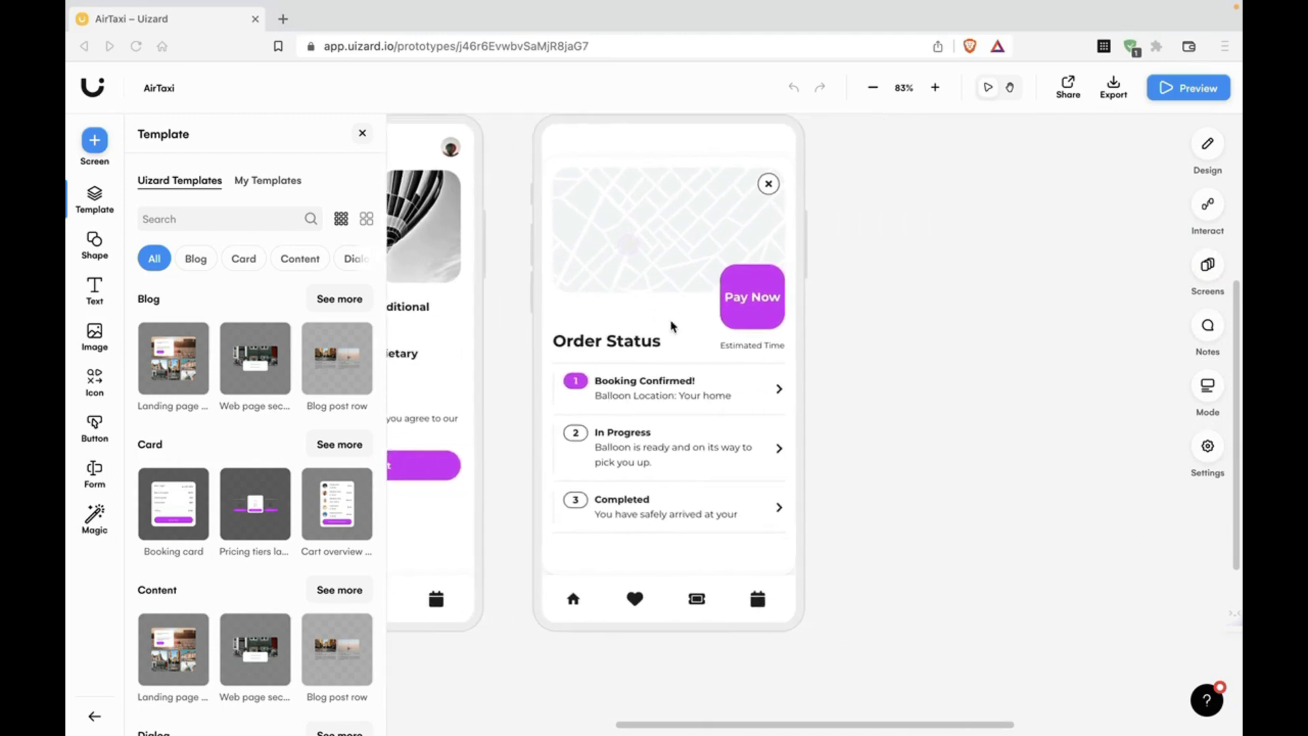
scroll(672, 327, "down", 5)
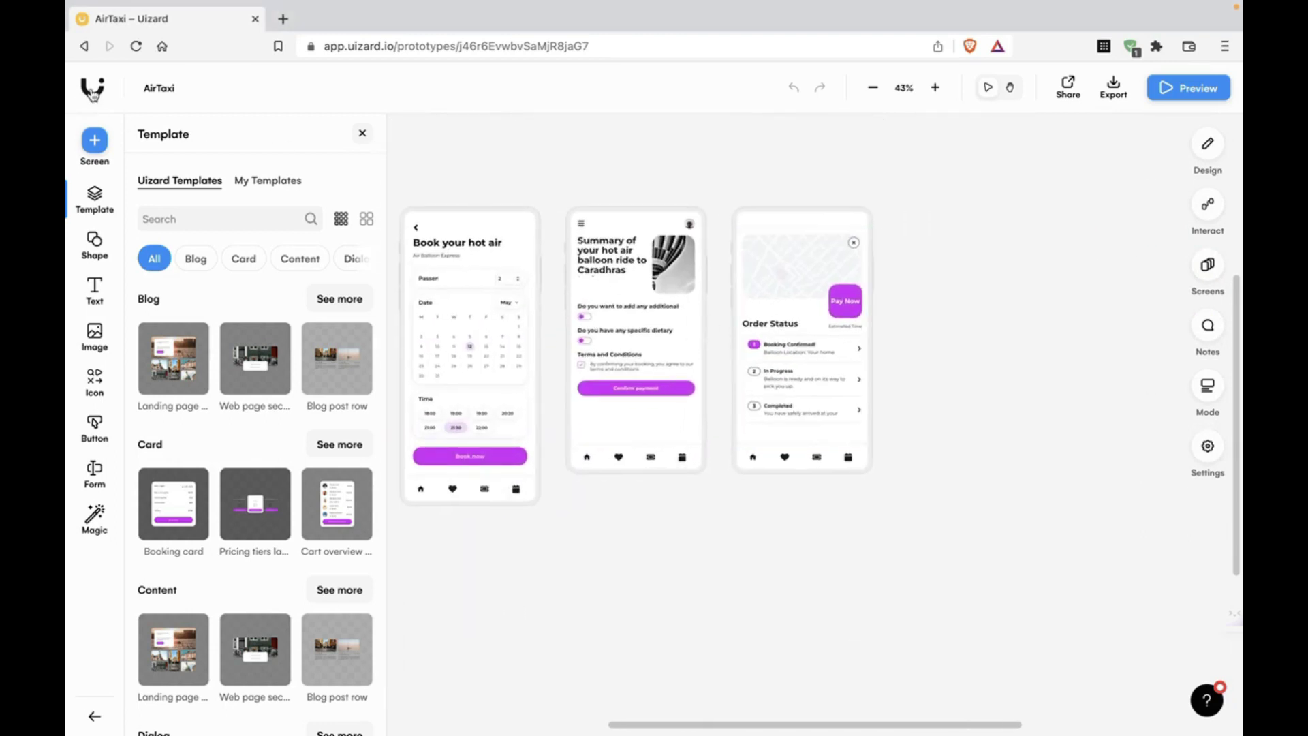
Start a new Autodesigner project described as 'A website for a marketing agency that also does ai automation'
left_click(93, 92)
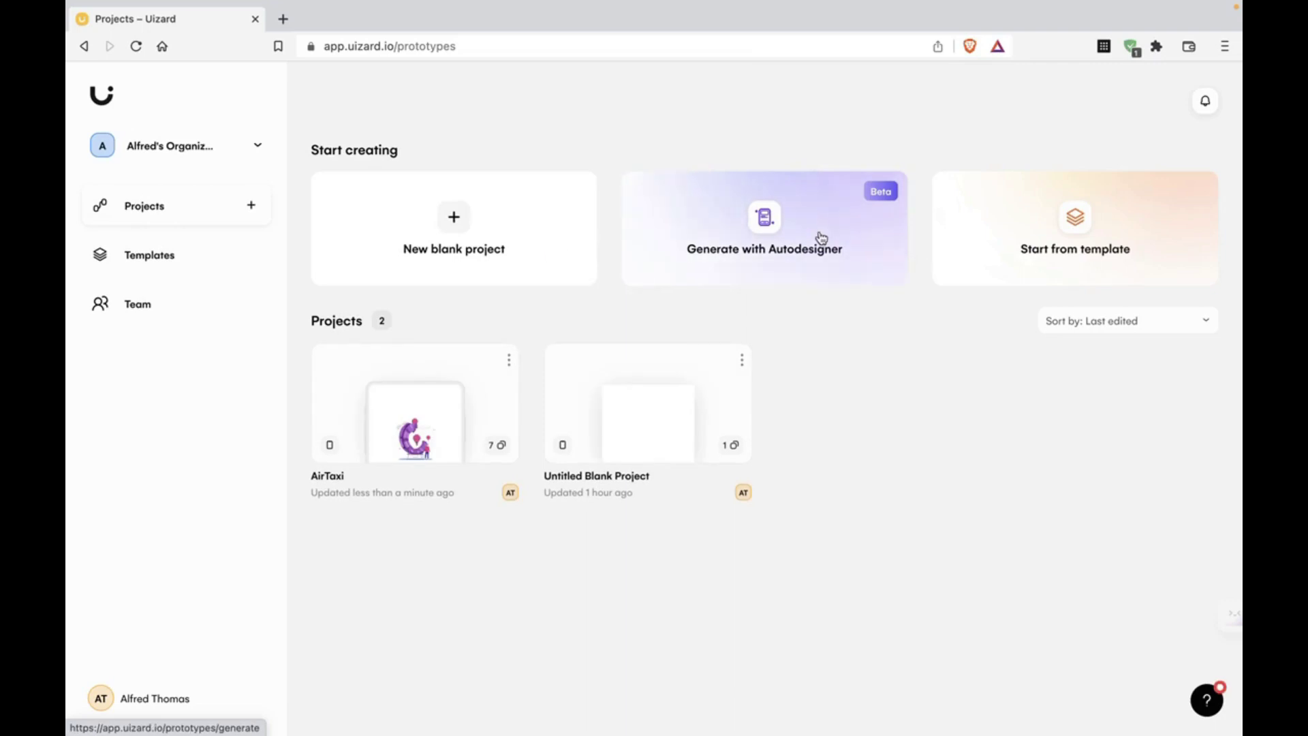
left_click(822, 237)
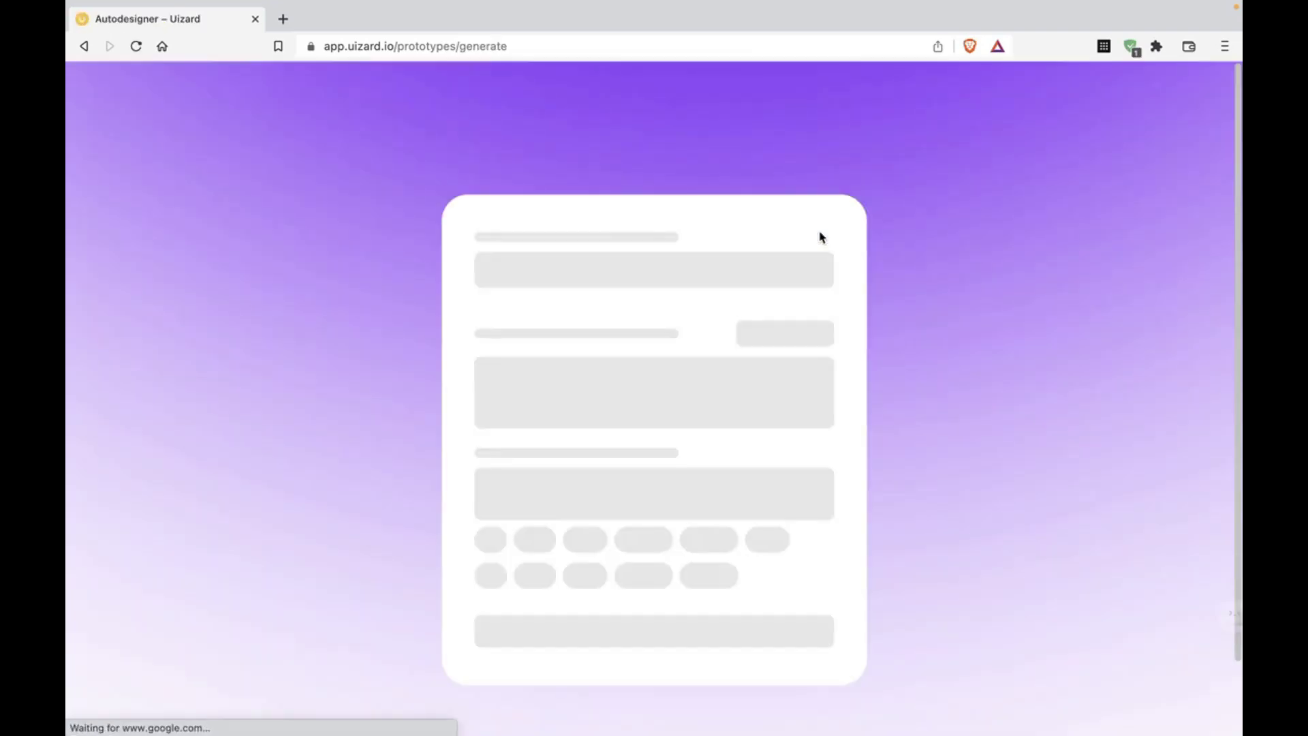
left_click(567, 388)
triple_click(581, 362)
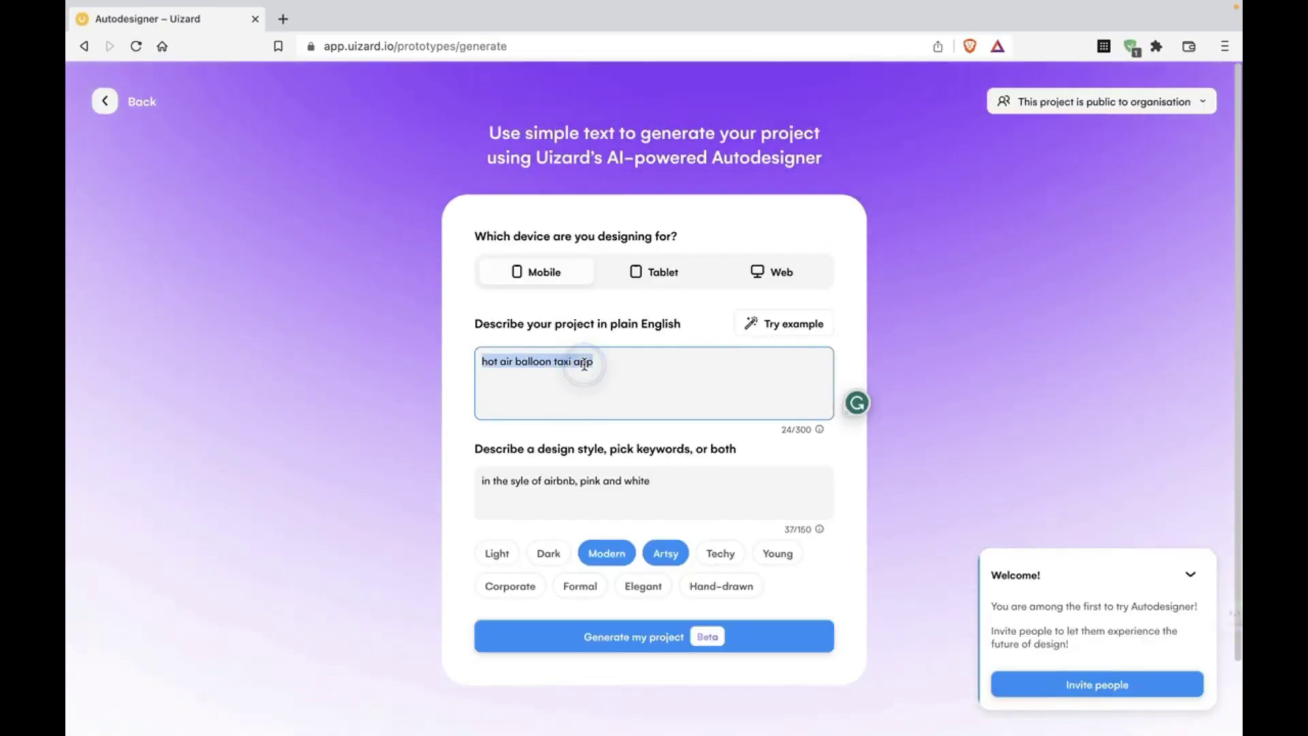
key("BackSpace")
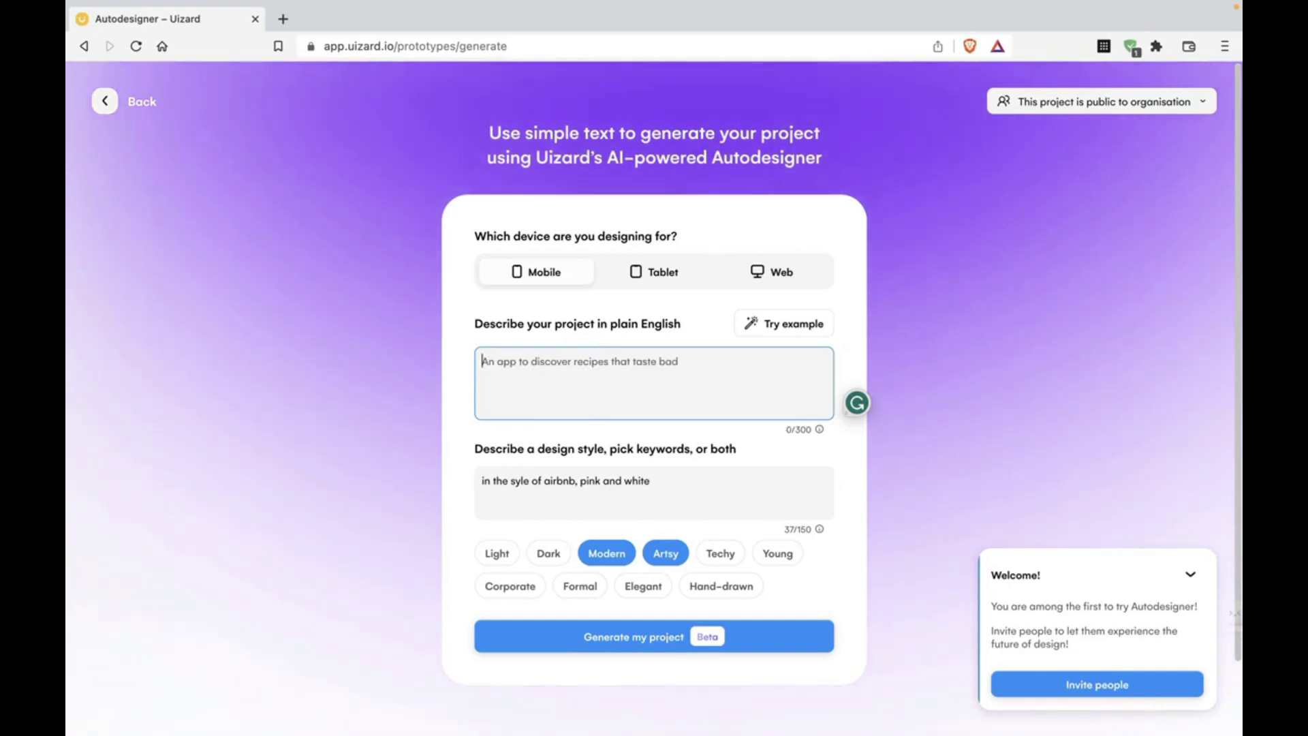
type("A w")
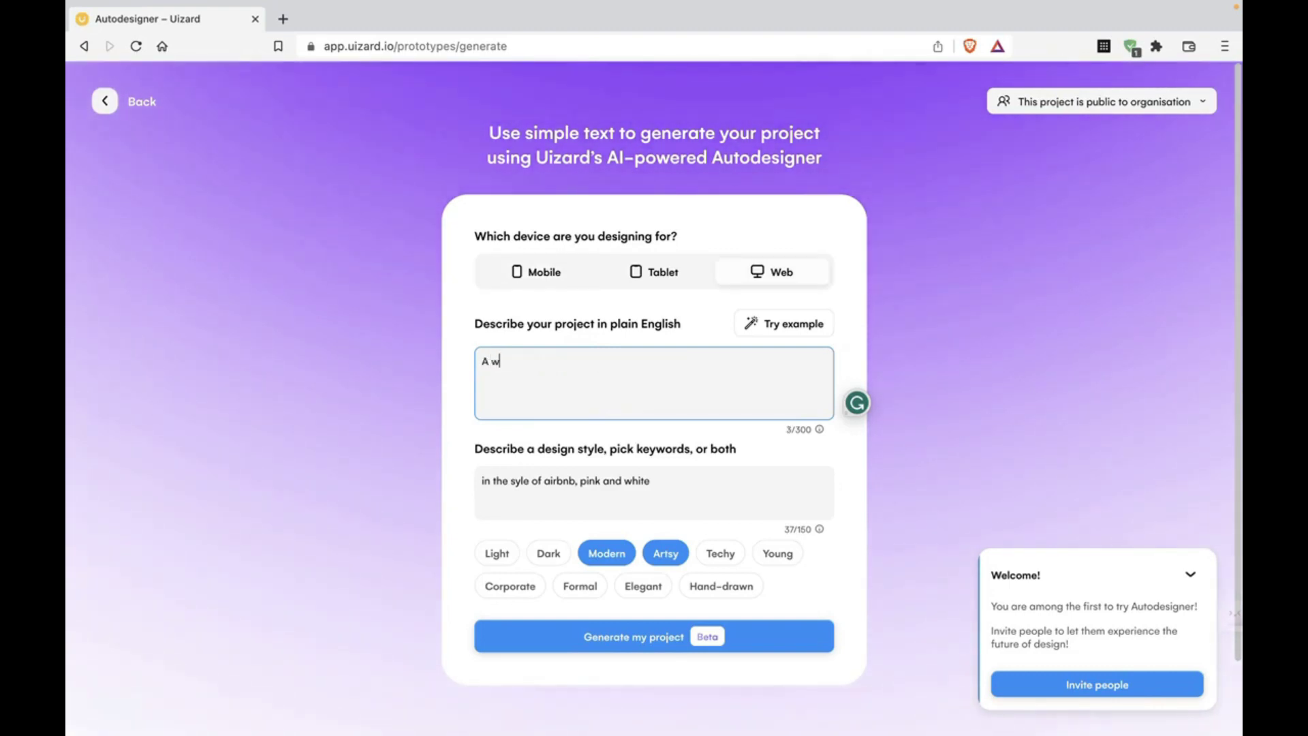
type("ebsite for a marketi")
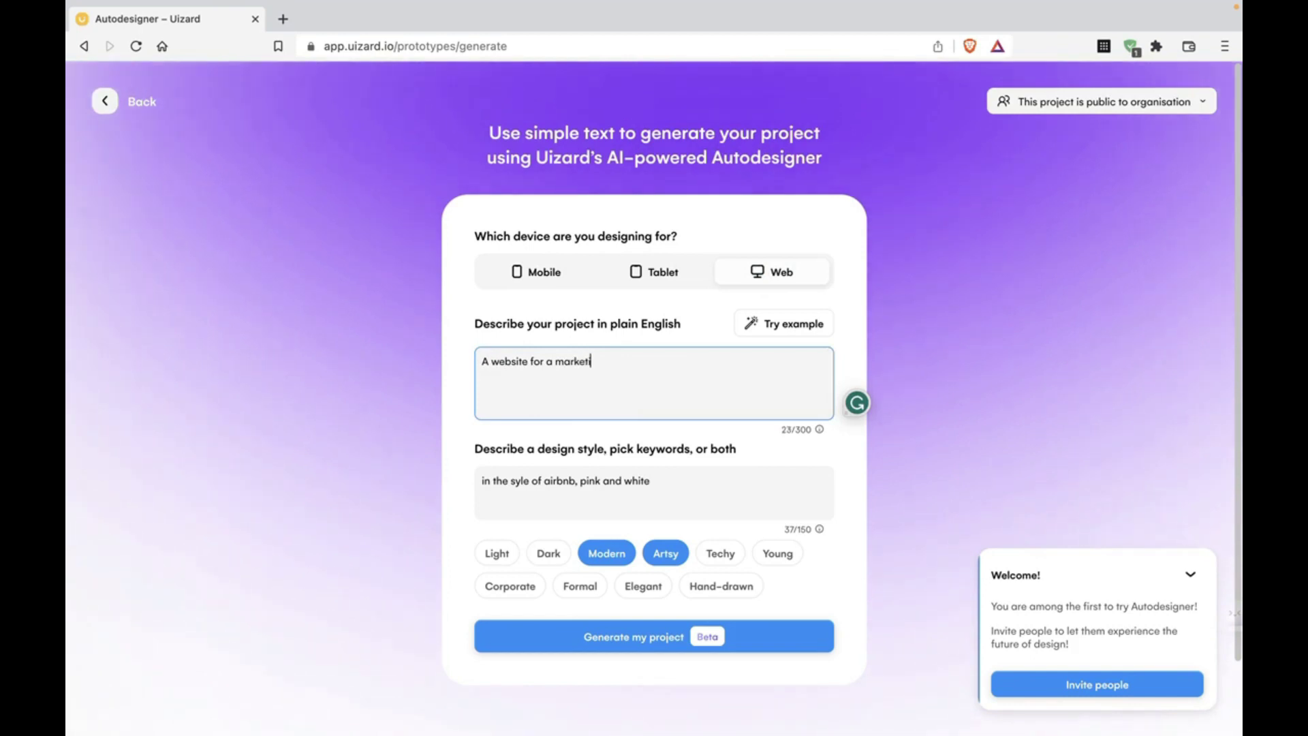
type("ng agency that also does ai")
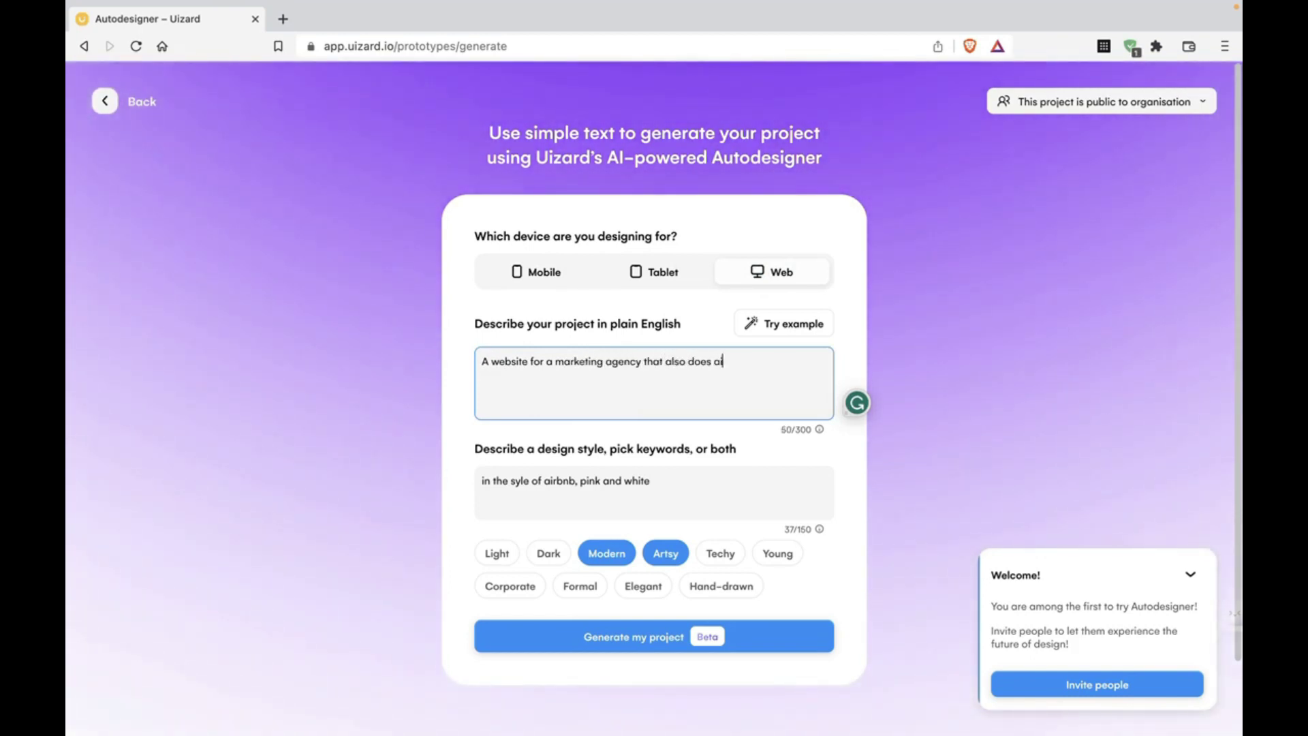
type(" automation")
Replace the style description with 'purple minimal, apple style' and generate the project
left_click(595, 488)
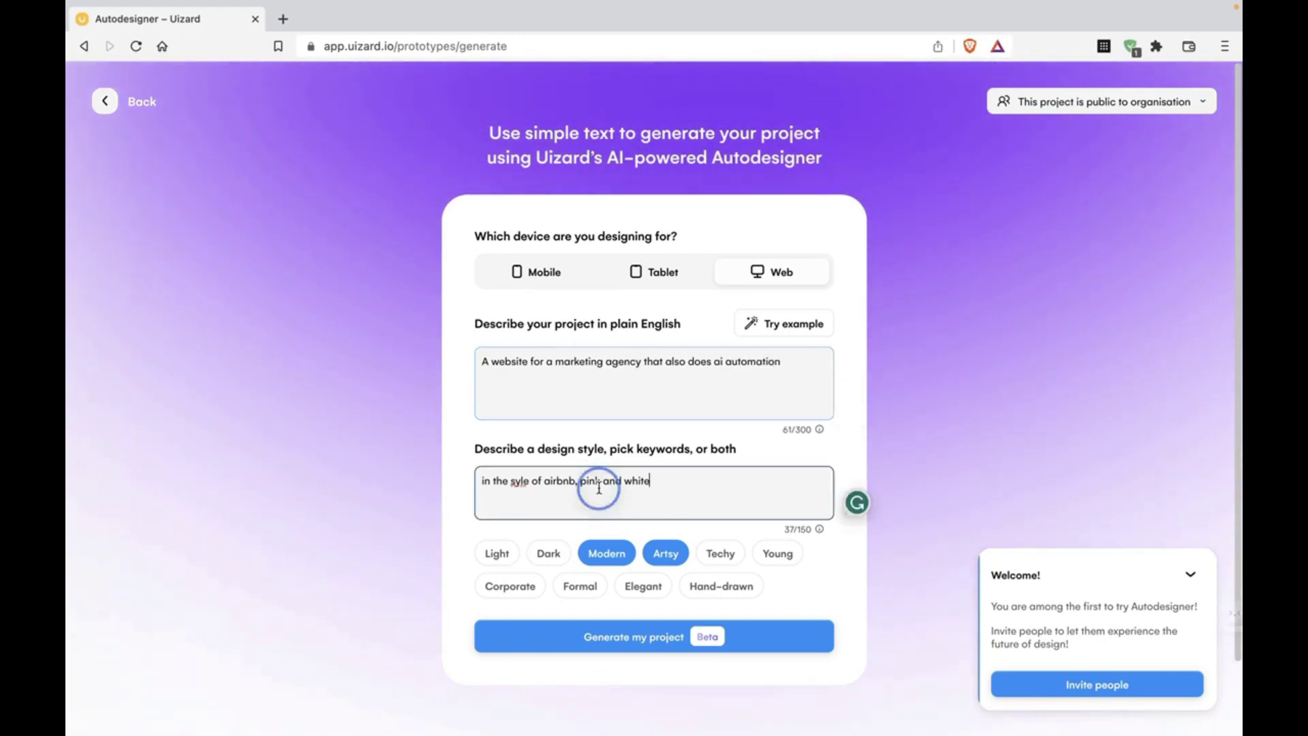
key("alt+shift+Left")
key("alt+shift+Left")
key("alt+shift+Left")
key("alt+shift+Left")
key("alt+shift+Left")
key("alt+shift+Left")
key("alt+shift+Left")
key("alt+shift+Left")
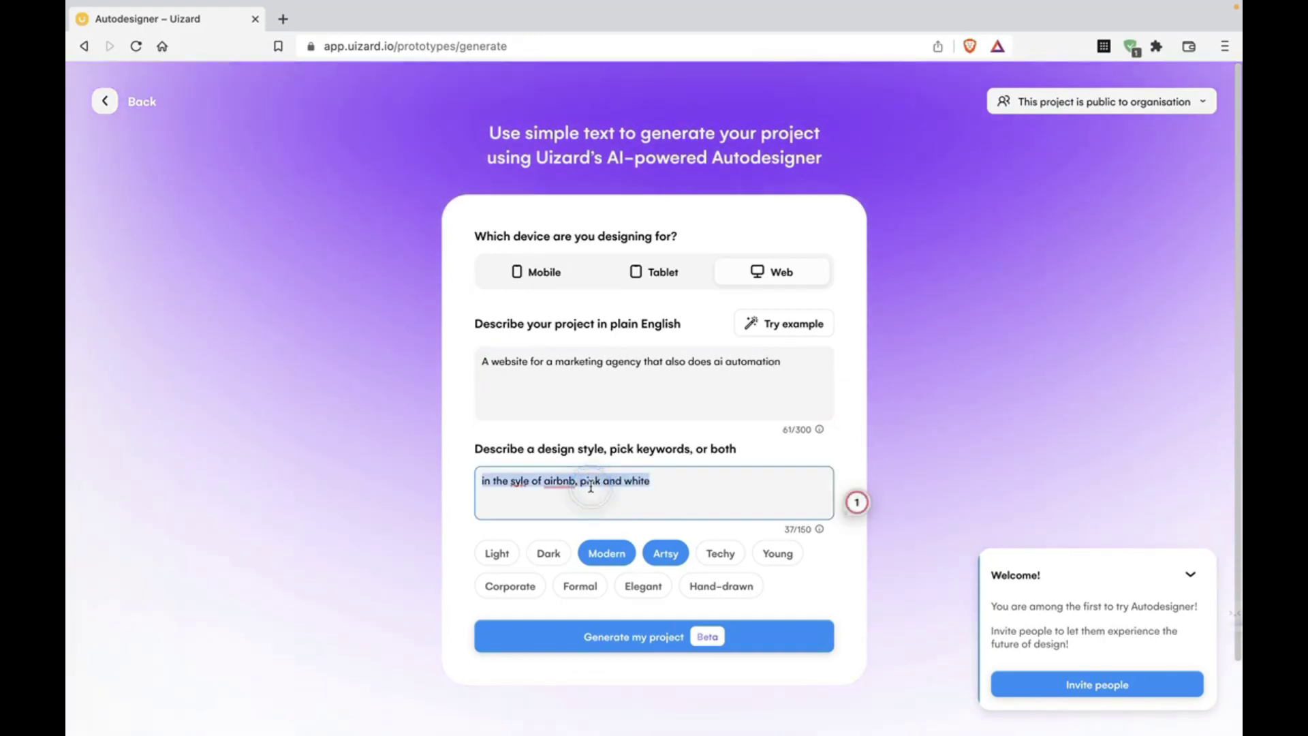
type("in")
key("BackSpace")
key("BackSpace")
key("BackSpace")
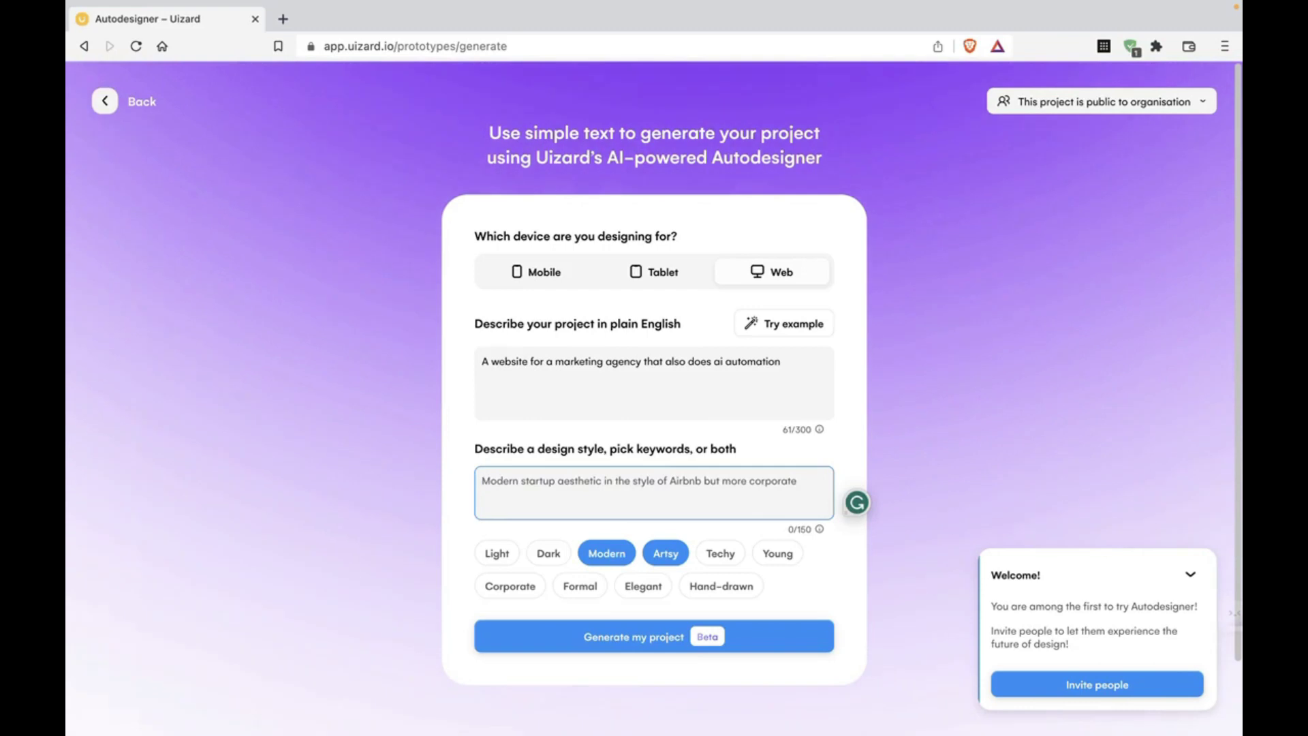
type("purple ")
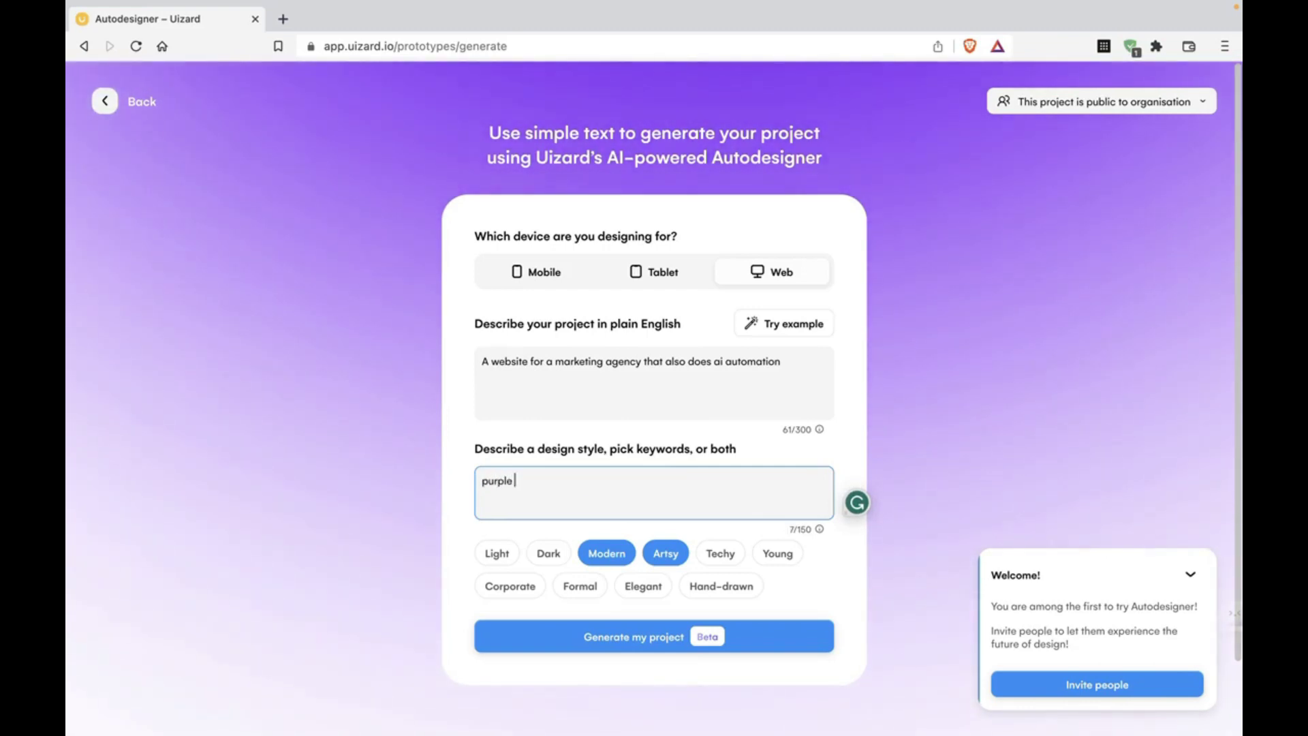
type(" minimal")
key("BackSpace")
type(", apple style")
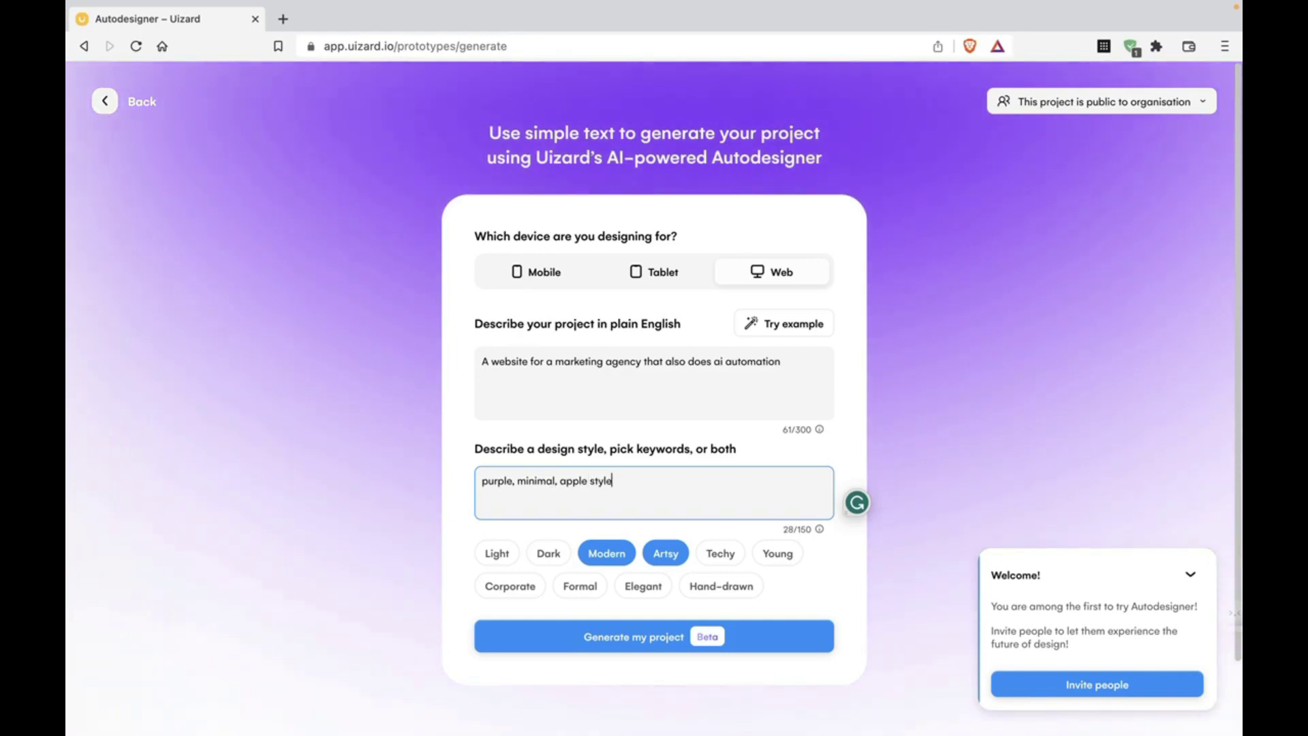
left_click(637, 636)
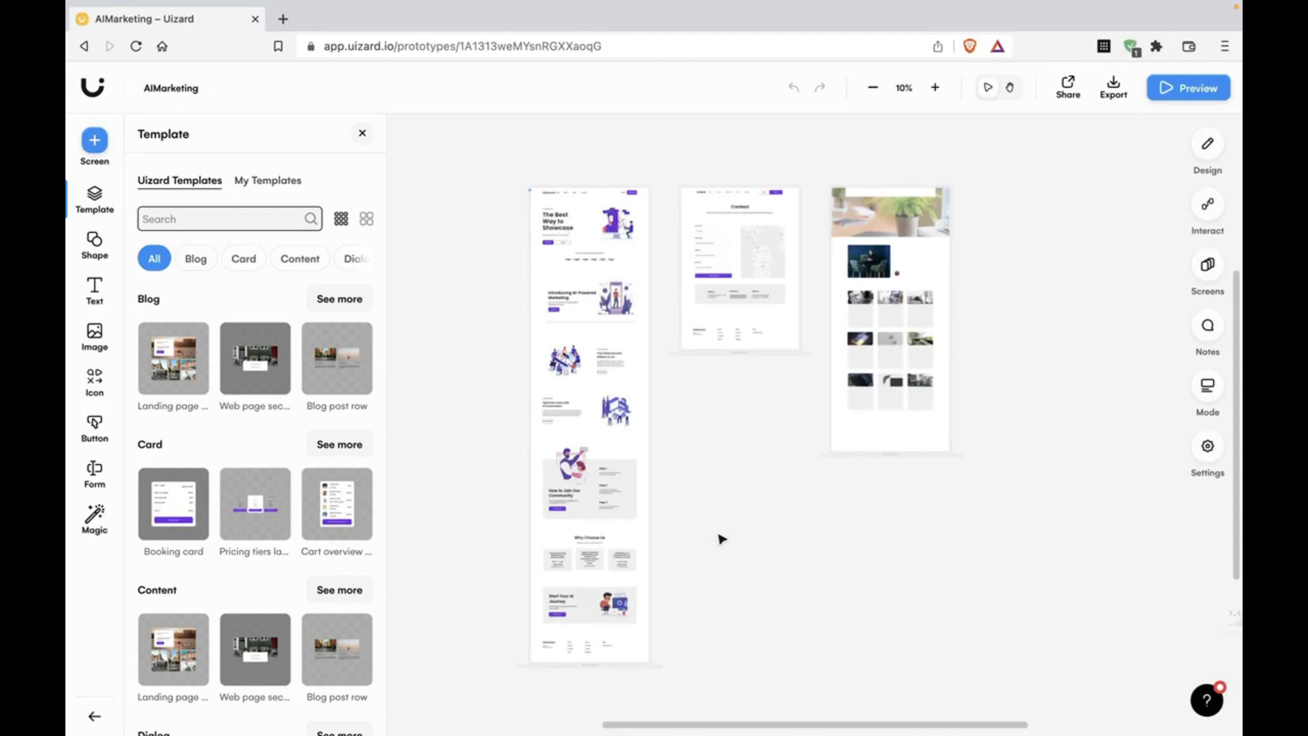
Zoom into the AIMarketing landing page and close the 'Ta-da! Your design is here!' popup
scroll(592, 403, "up", 3)
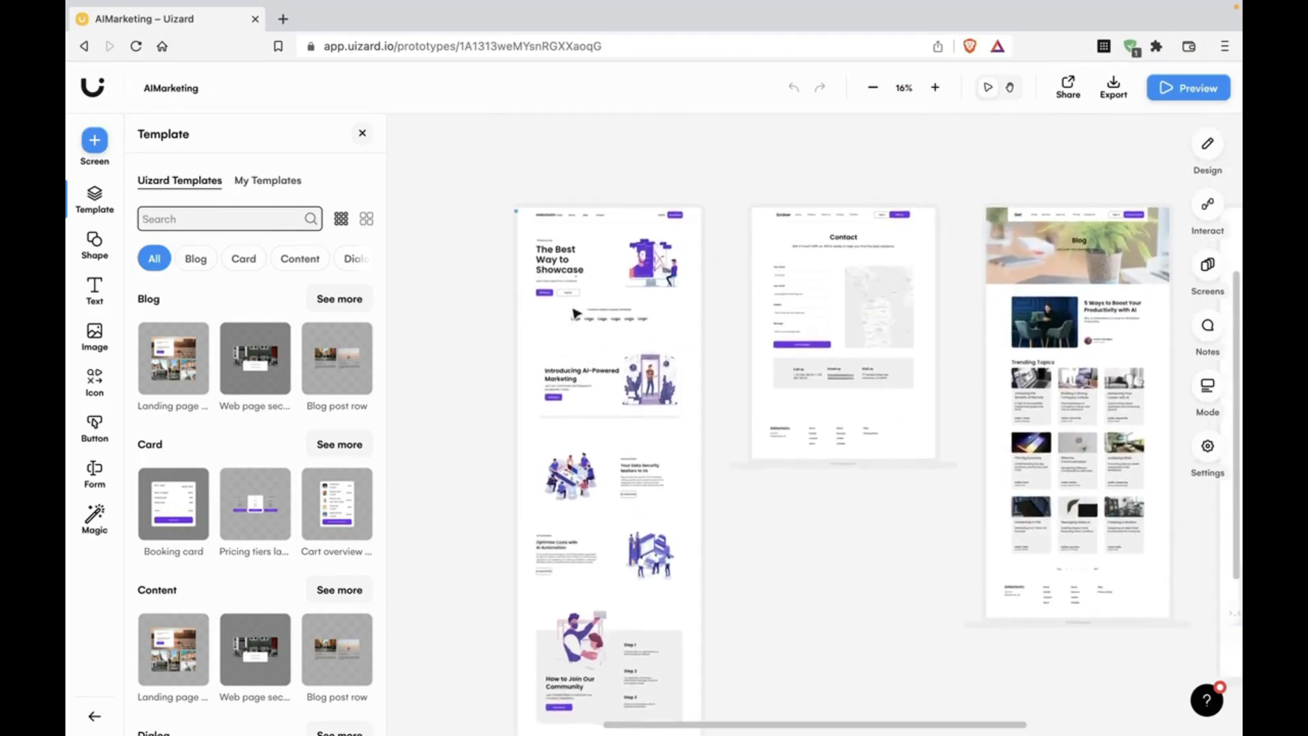
scroll(576, 313, "up", 5)
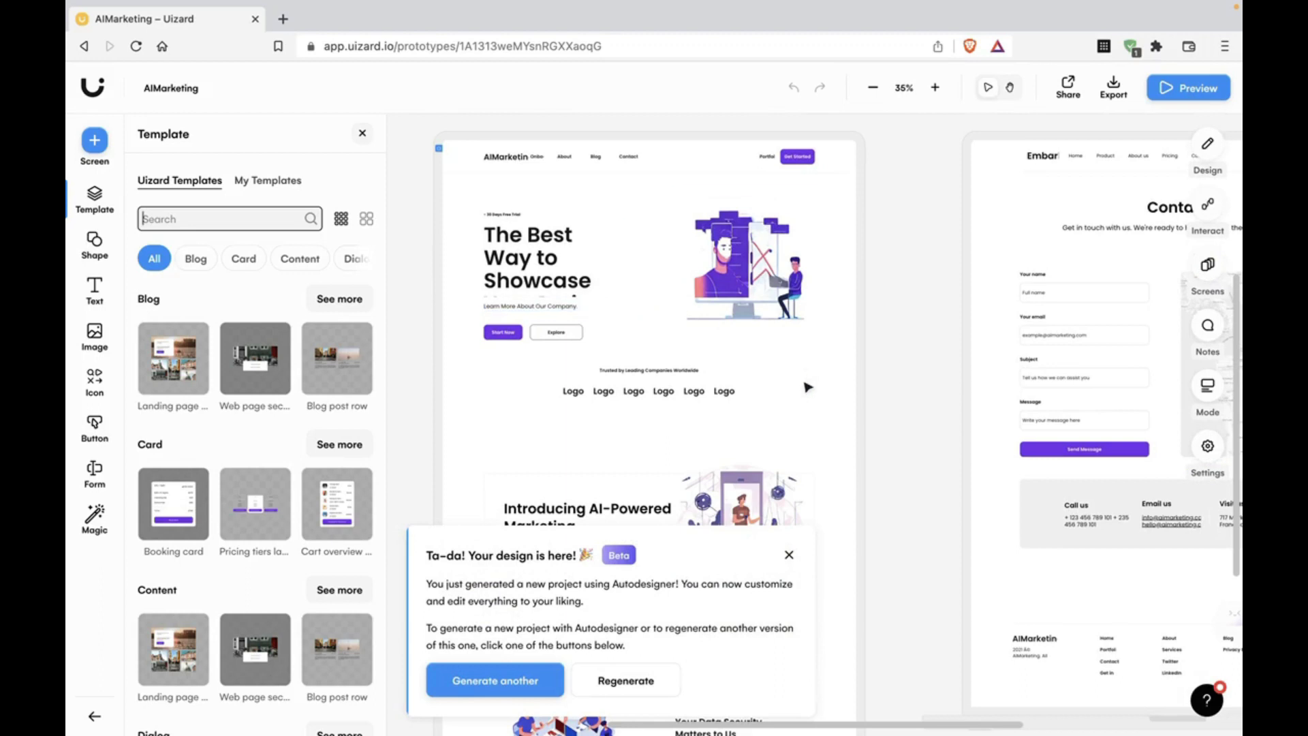
left_click(787, 562)
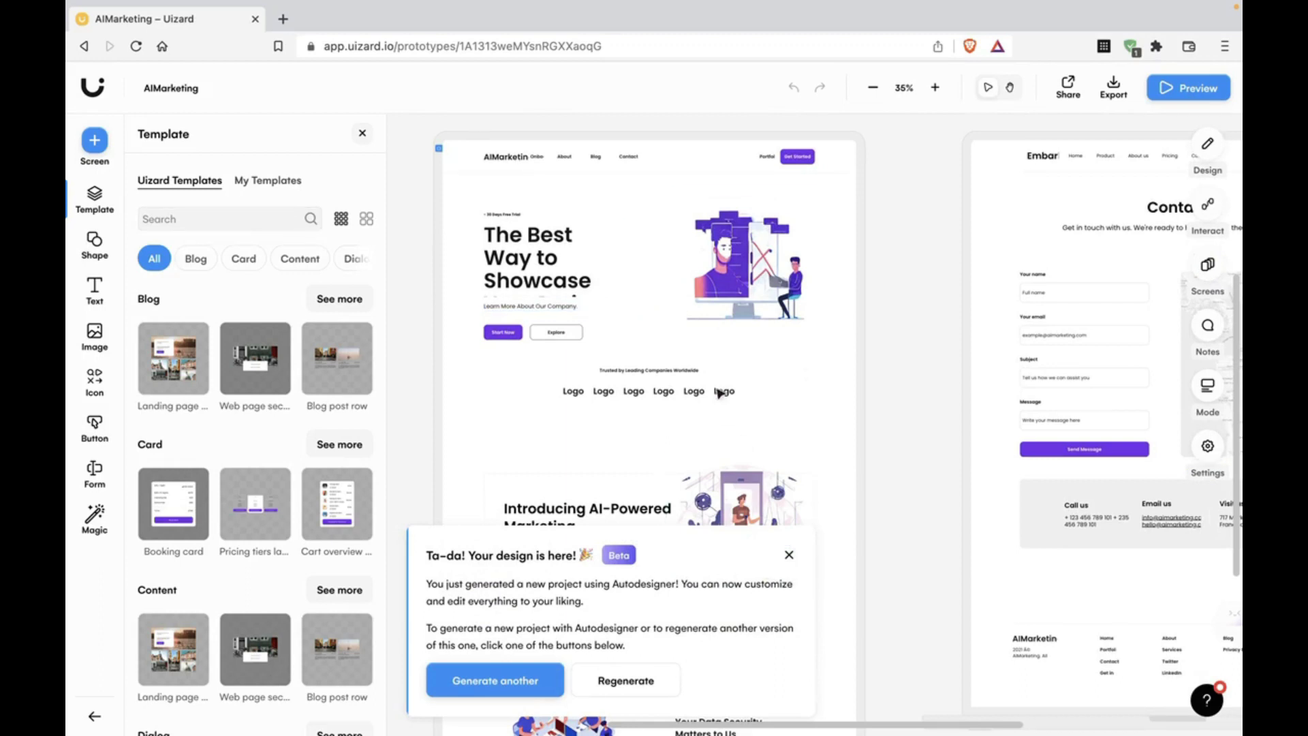
scroll(717, 343, "up", 2)
left_click(787, 558)
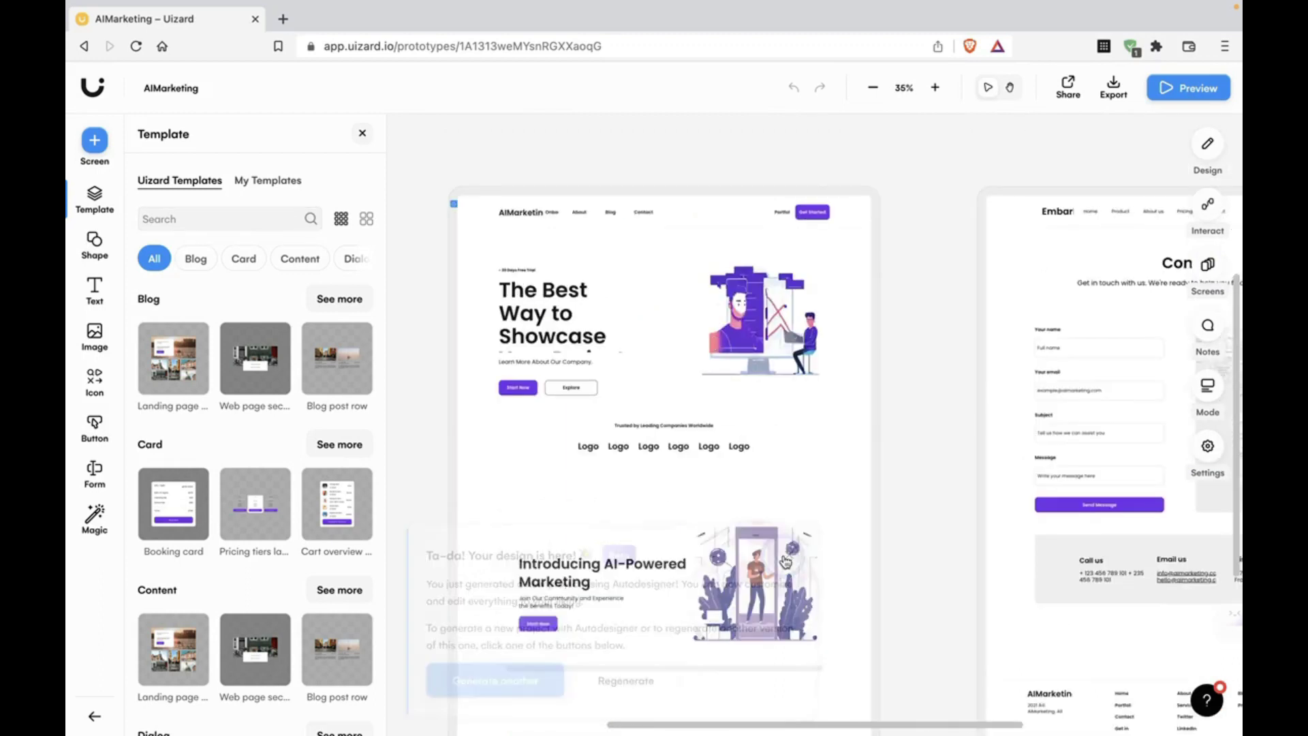
scroll(660, 417, "up", 3)
double_click(515, 394)
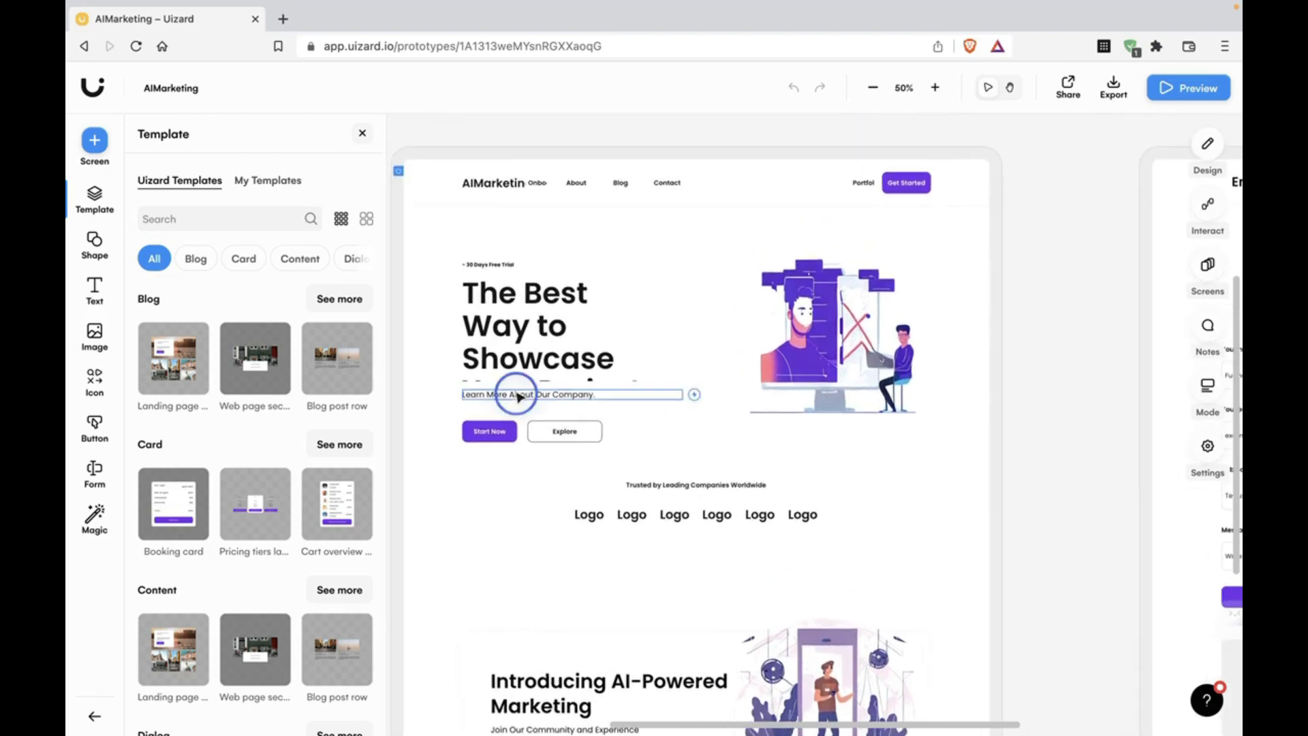
Try AI-suggested wordings for the hero subtitle, keeping 'Marketing agency that also does ai automation'
left_click(572, 365)
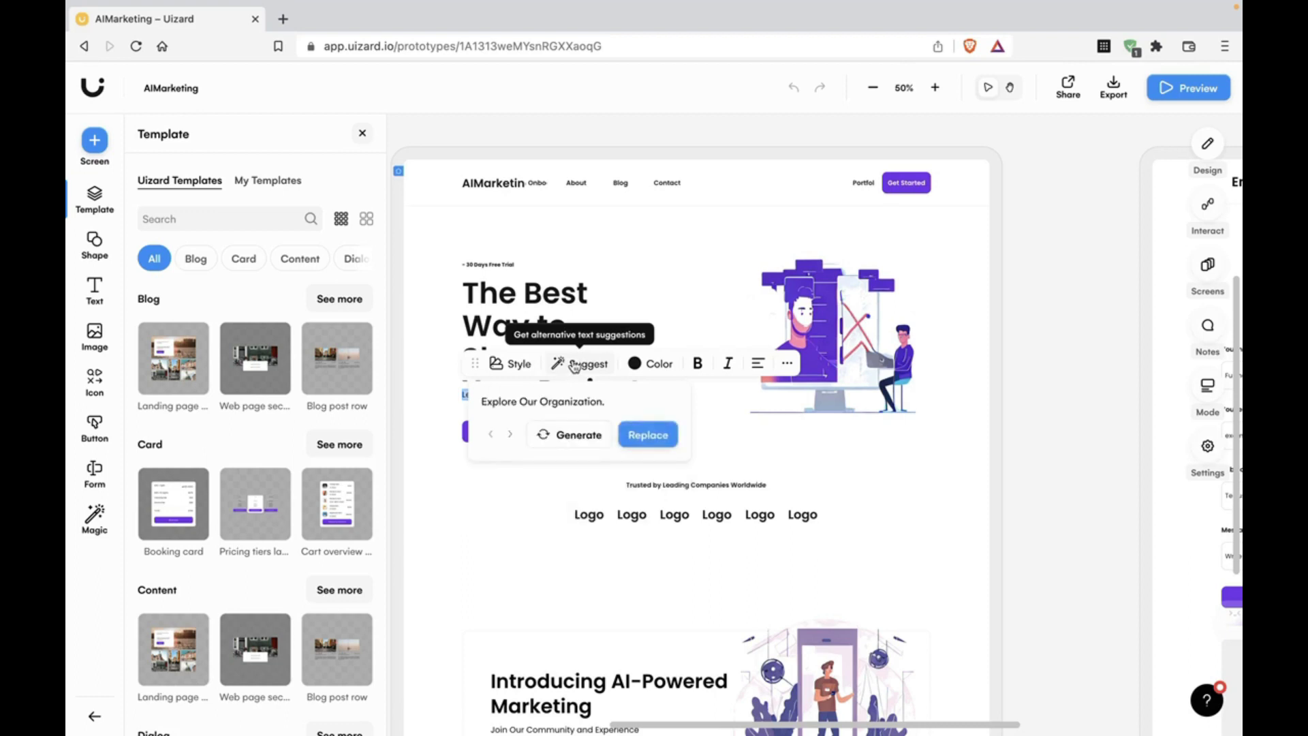
left_click(632, 435)
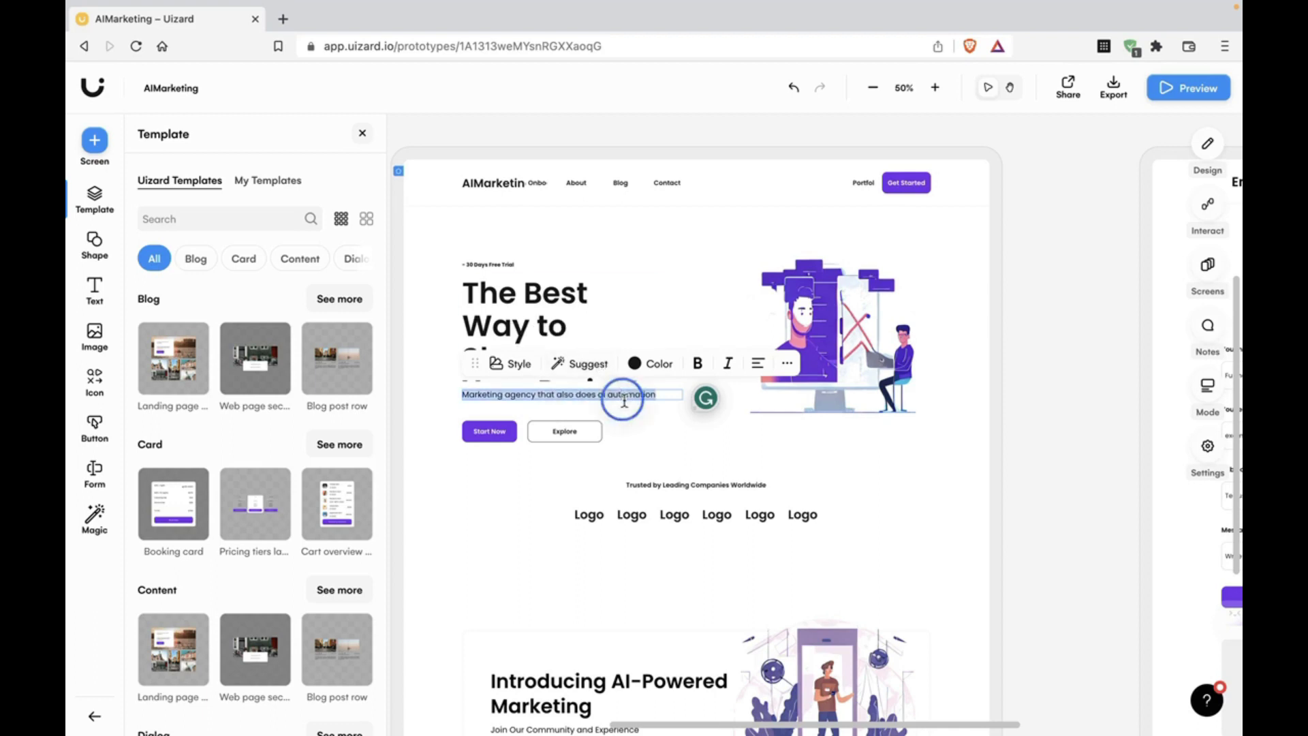
left_click(595, 373)
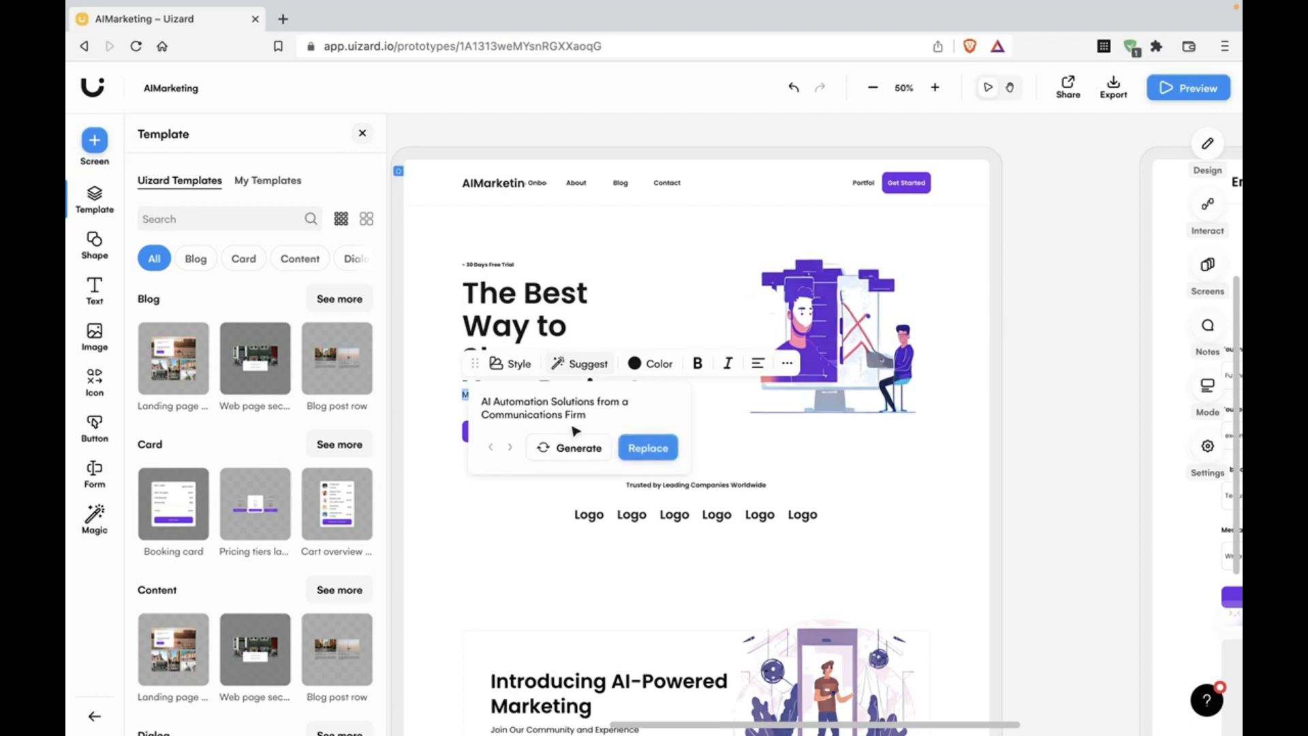
left_click(592, 451)
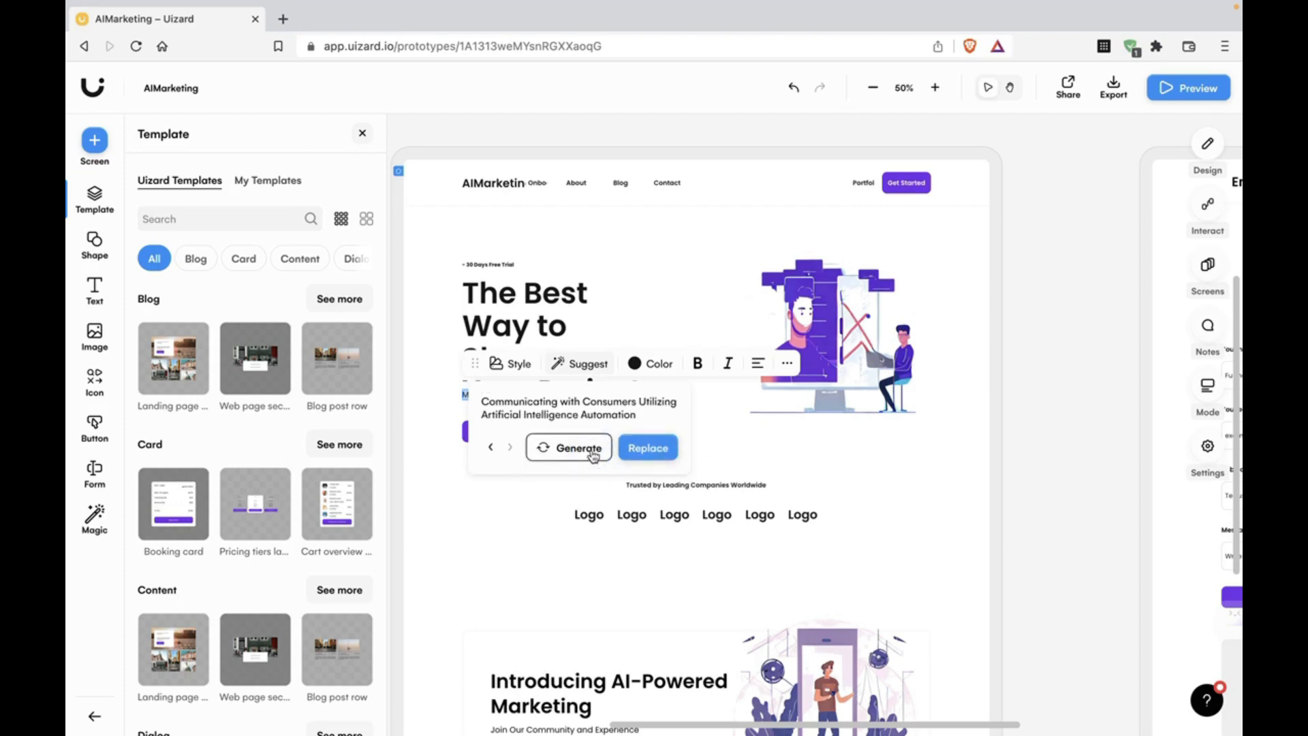
left_click(709, 423)
left_click(575, 404)
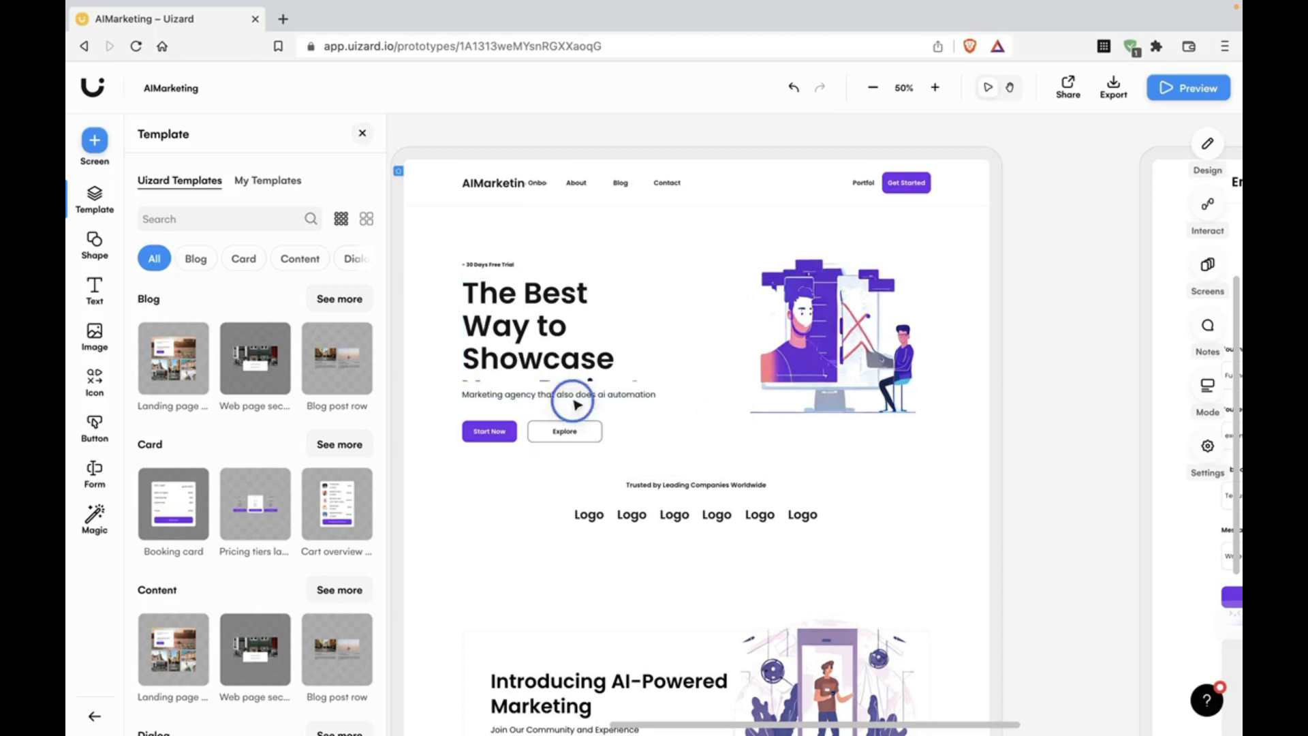
scroll(686, 332, "down", 2)
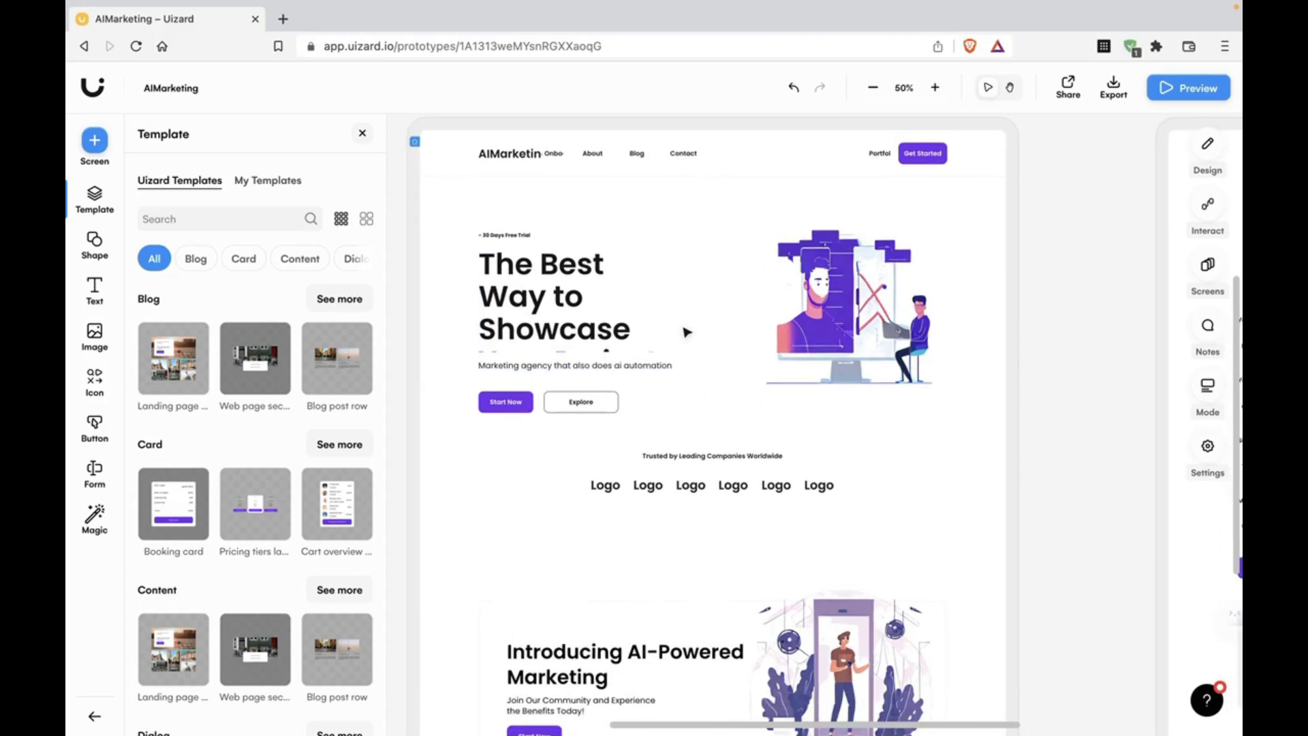
scroll(674, 327, "down", 3)
scroll(648, 321, "down", 5)
scroll(616, 259, "right", 5)
scroll(615, 258, "down", 3)
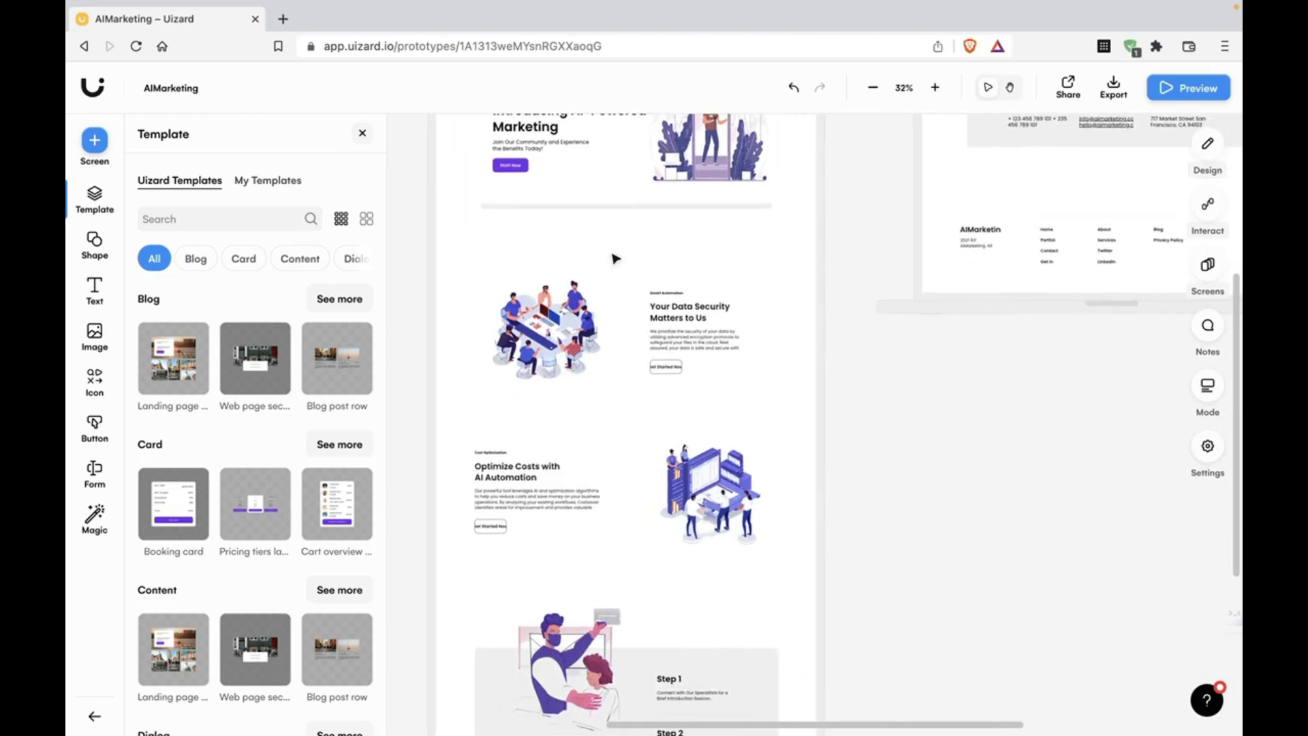
scroll(613, 257, "up", 3)
scroll(606, 268, "up", 3)
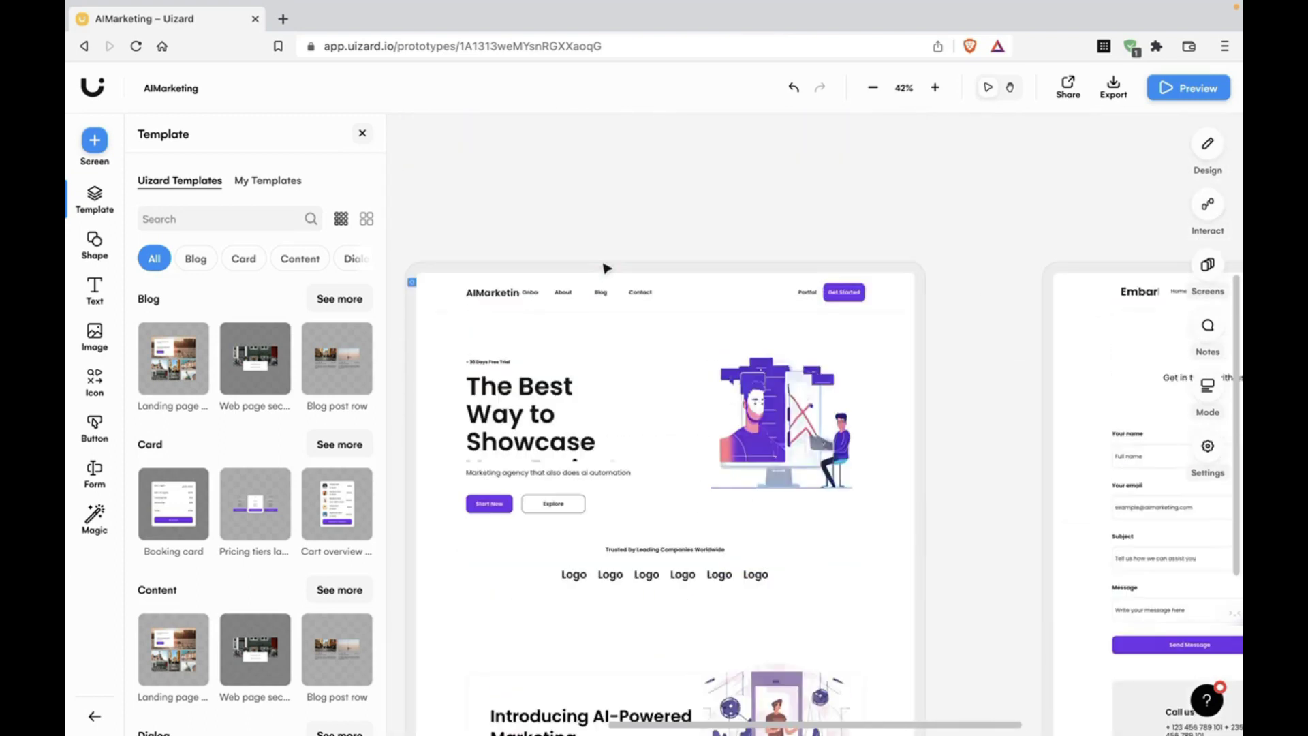
scroll(610, 265, "up", 5)
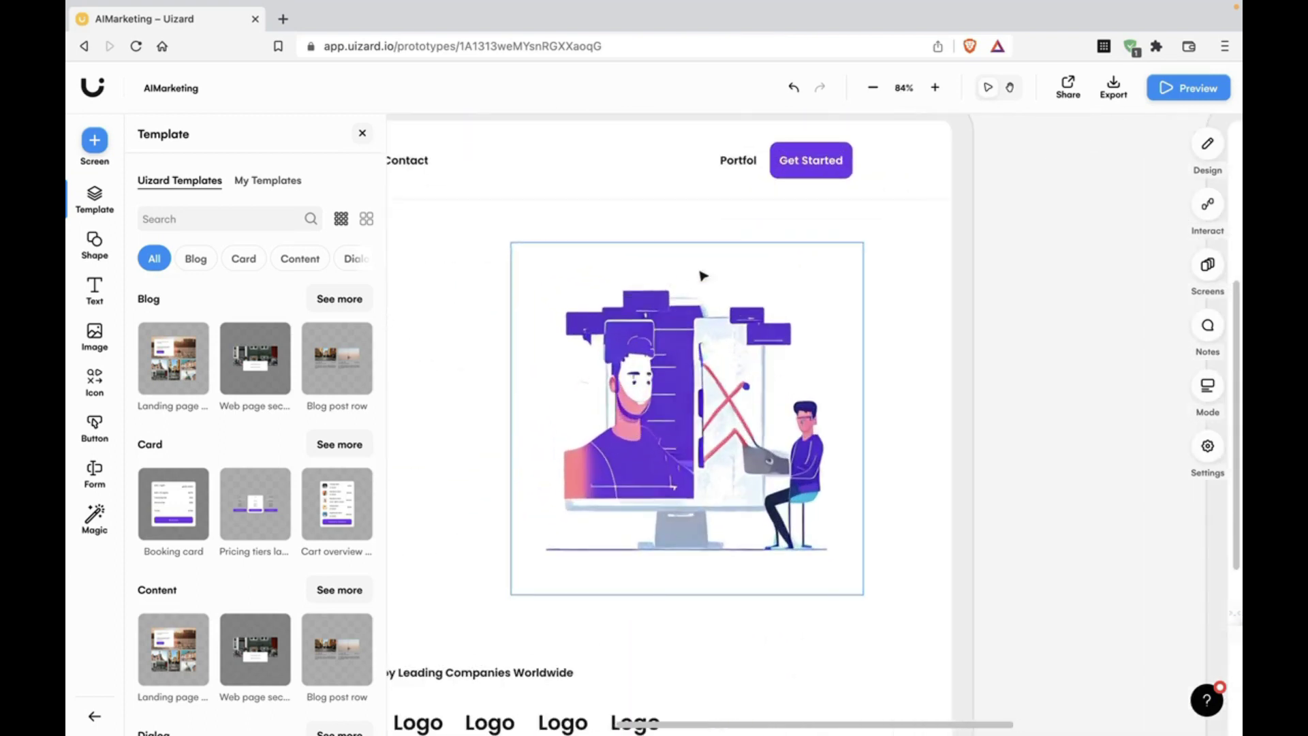
scroll(703, 275, "down", 5)
scroll(708, 306, "up", 1)
scroll(716, 355, "down", 5)
scroll(729, 412, "up", 5)
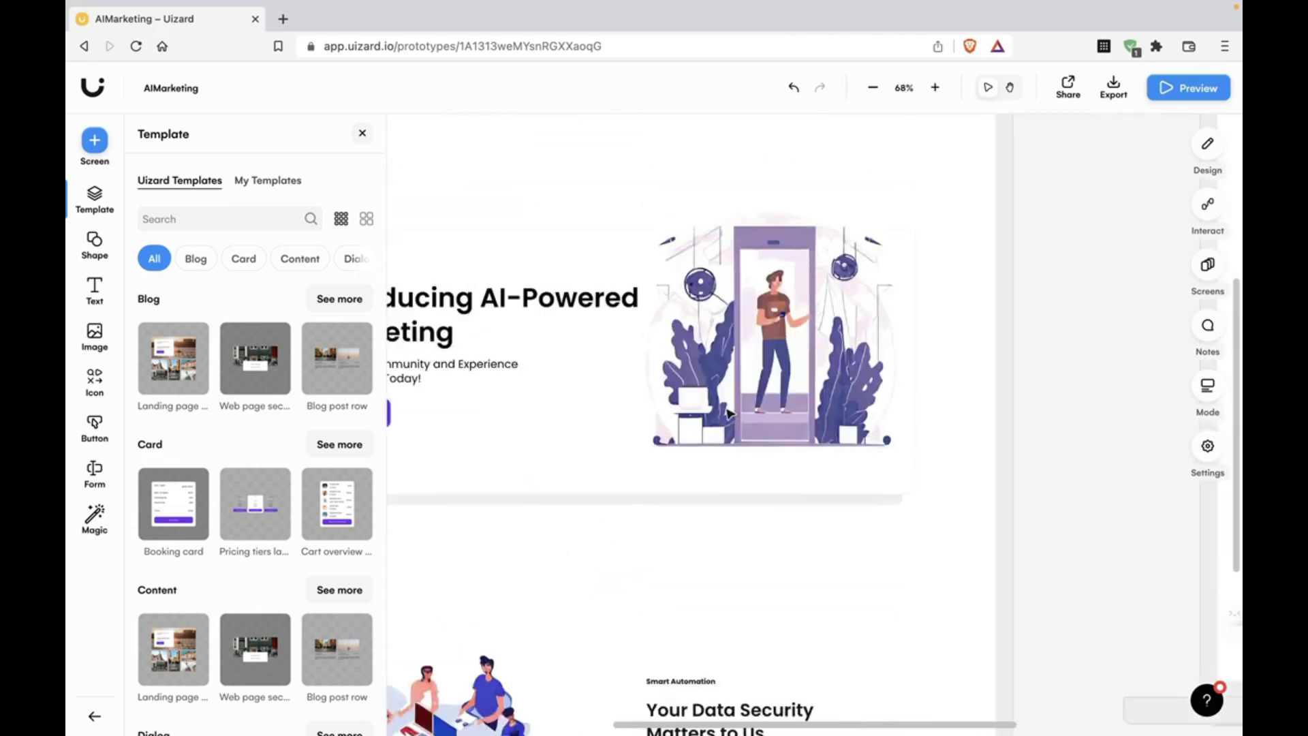
scroll(749, 381, "up", 5)
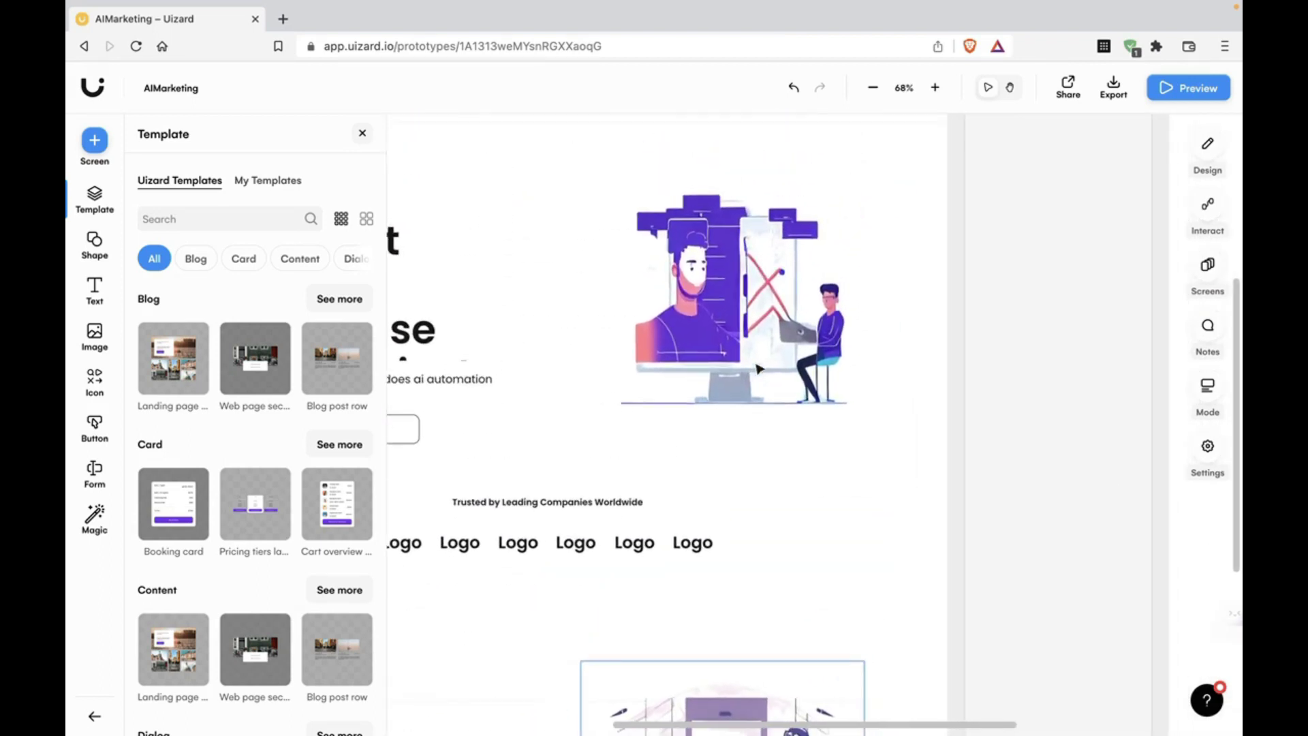
scroll(759, 369, "up", 10)
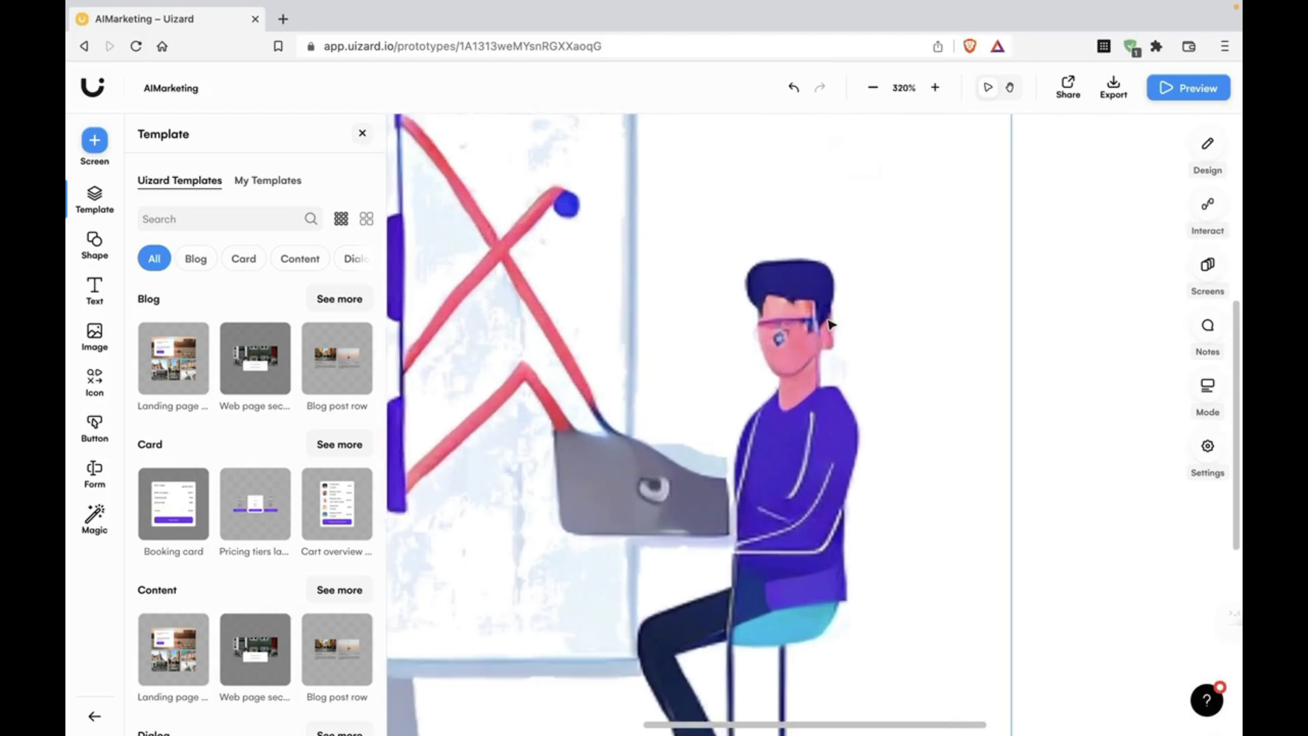
scroll(830, 324, "down", 10)
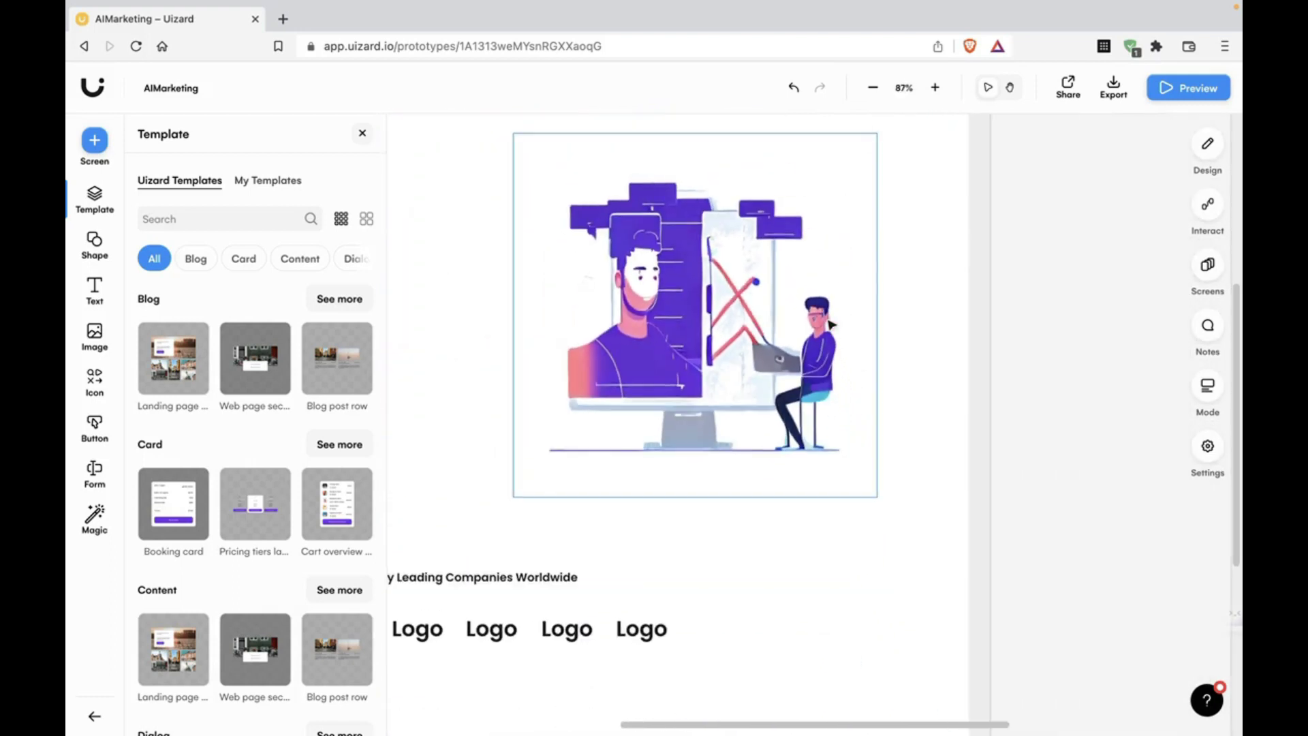
scroll(830, 324, "down", 5)
scroll(830, 326, "down", 5)
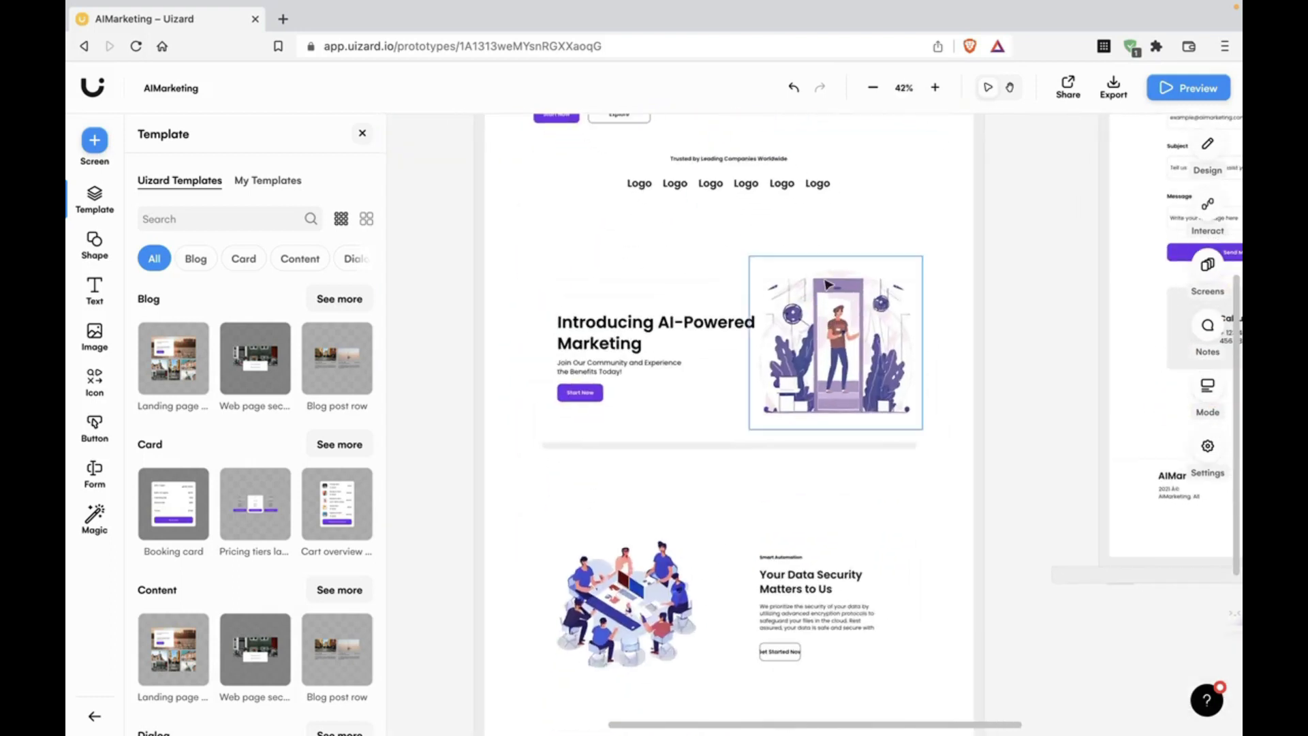
scroll(827, 284, "up", 5)
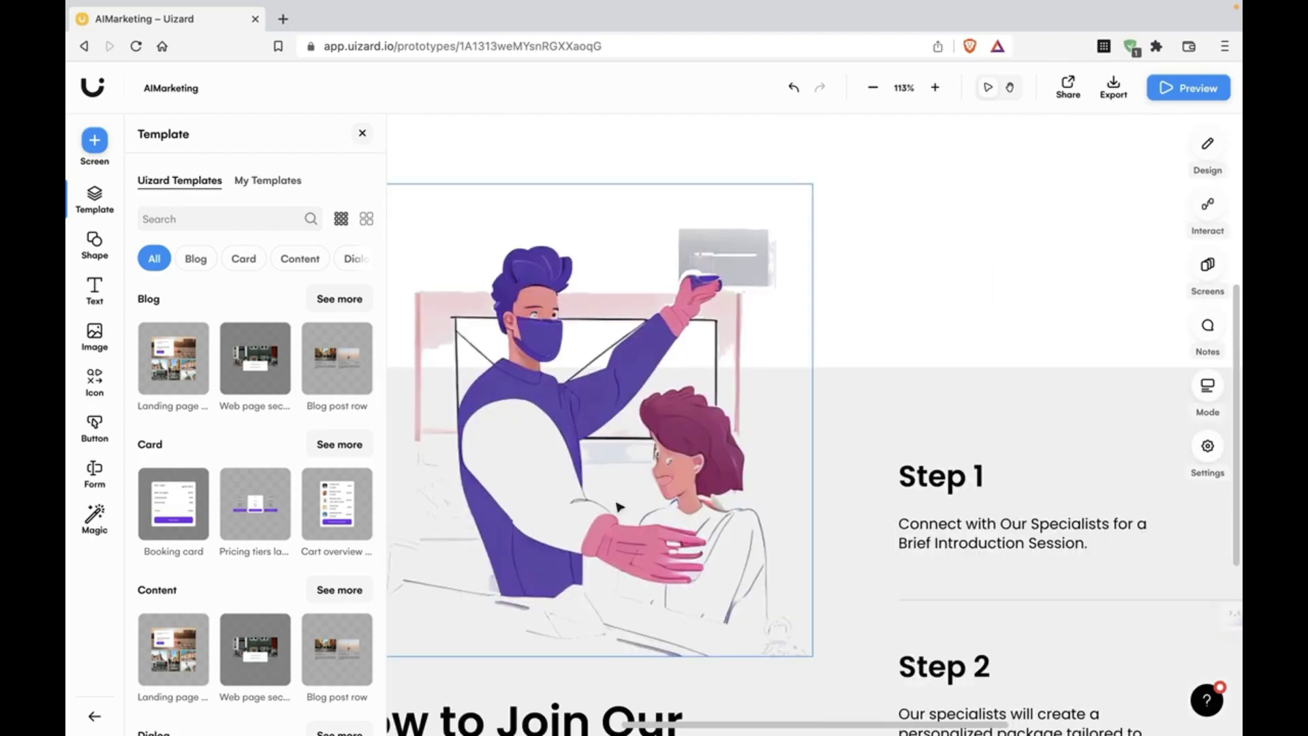
scroll(557, 383, "up", 3)
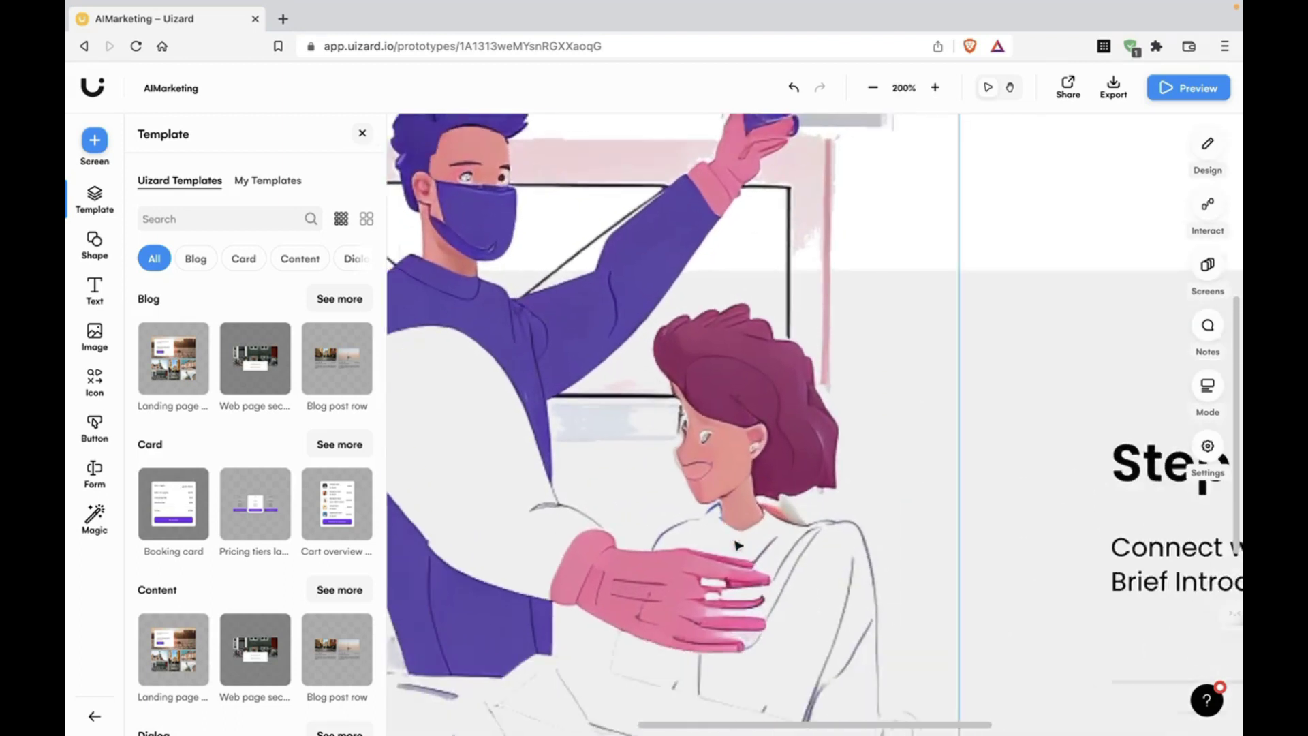
scroll(735, 545, "up", 3)
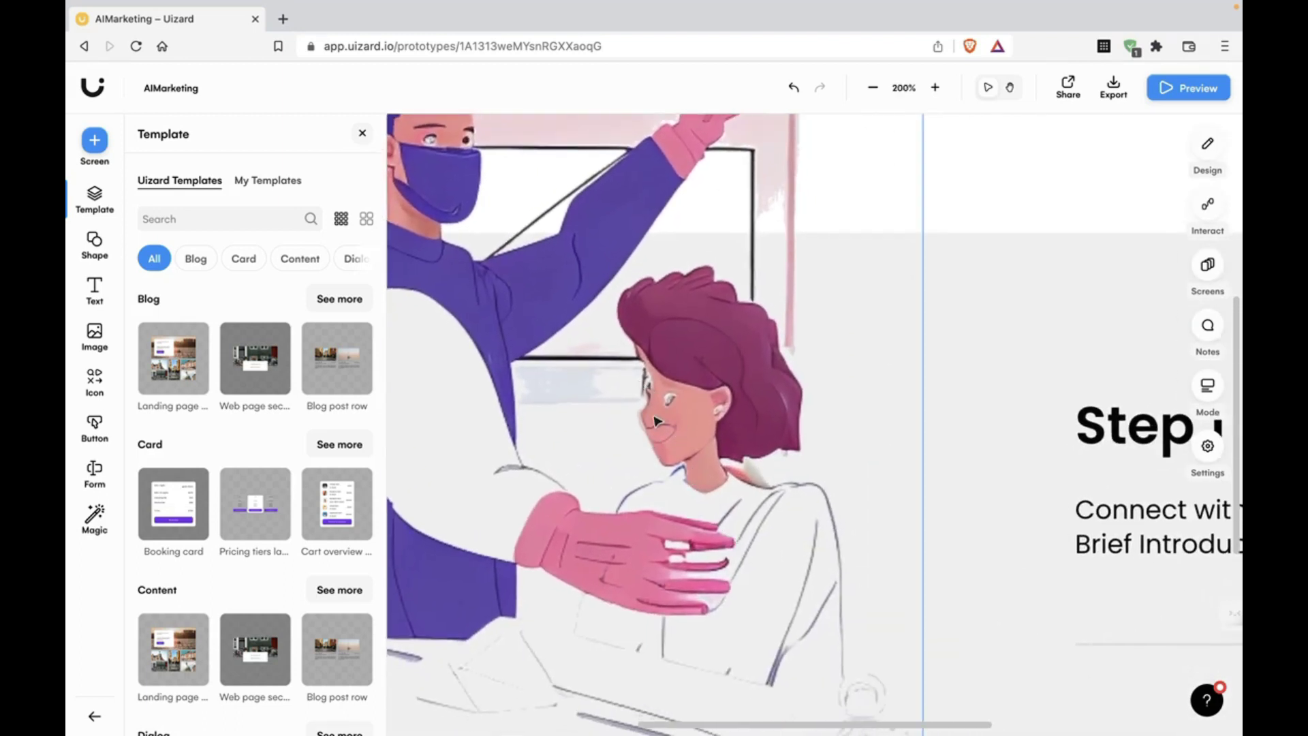
scroll(657, 421, "down", 2)
scroll(657, 433, "down", 5)
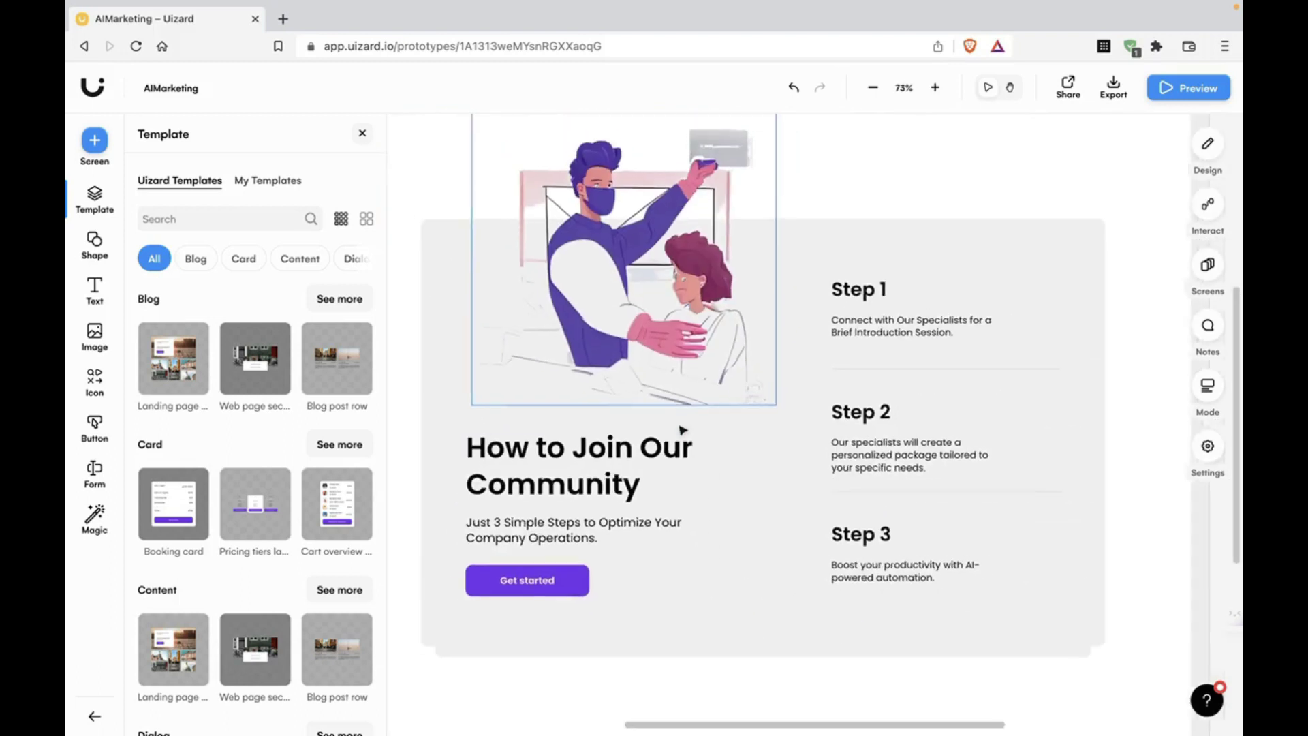
scroll(682, 430, "down", 5)
scroll(681, 431, "down", 5)
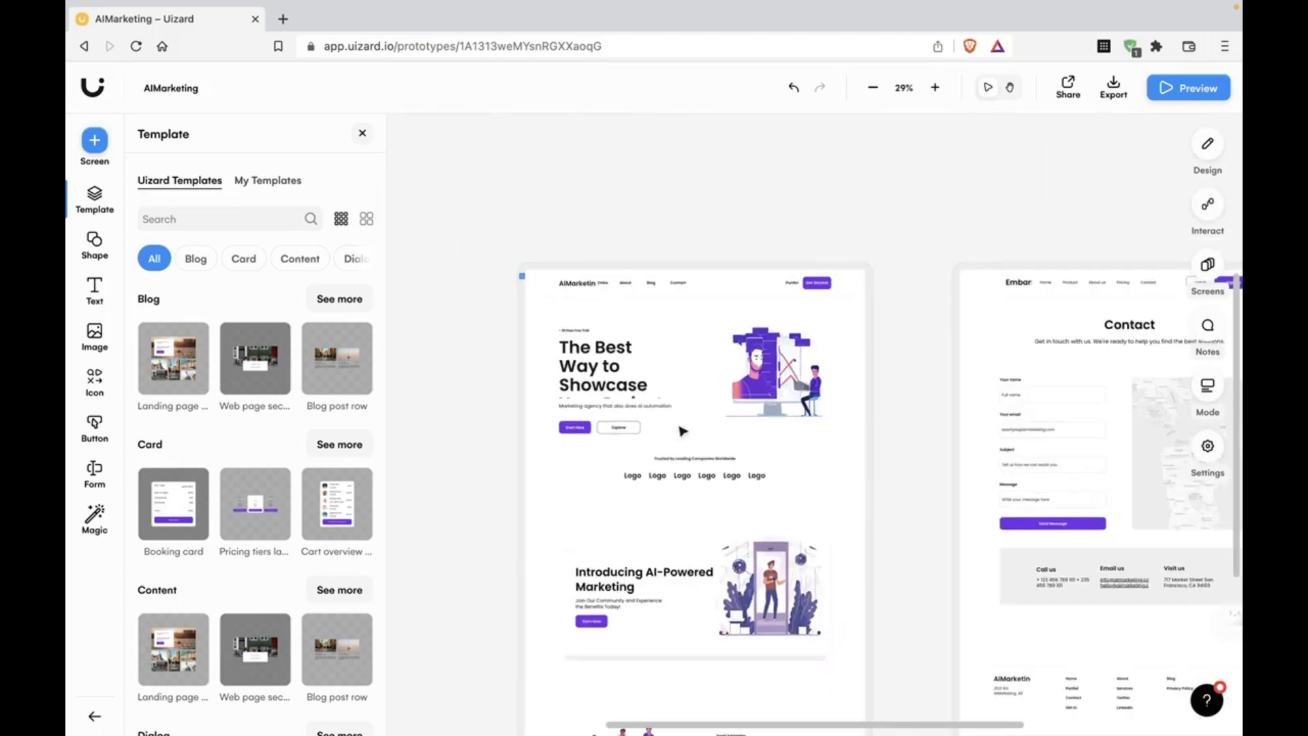
scroll(682, 430, "right", 3)
scroll(682, 430, "right", 2)
scroll(682, 430, "down", 1)
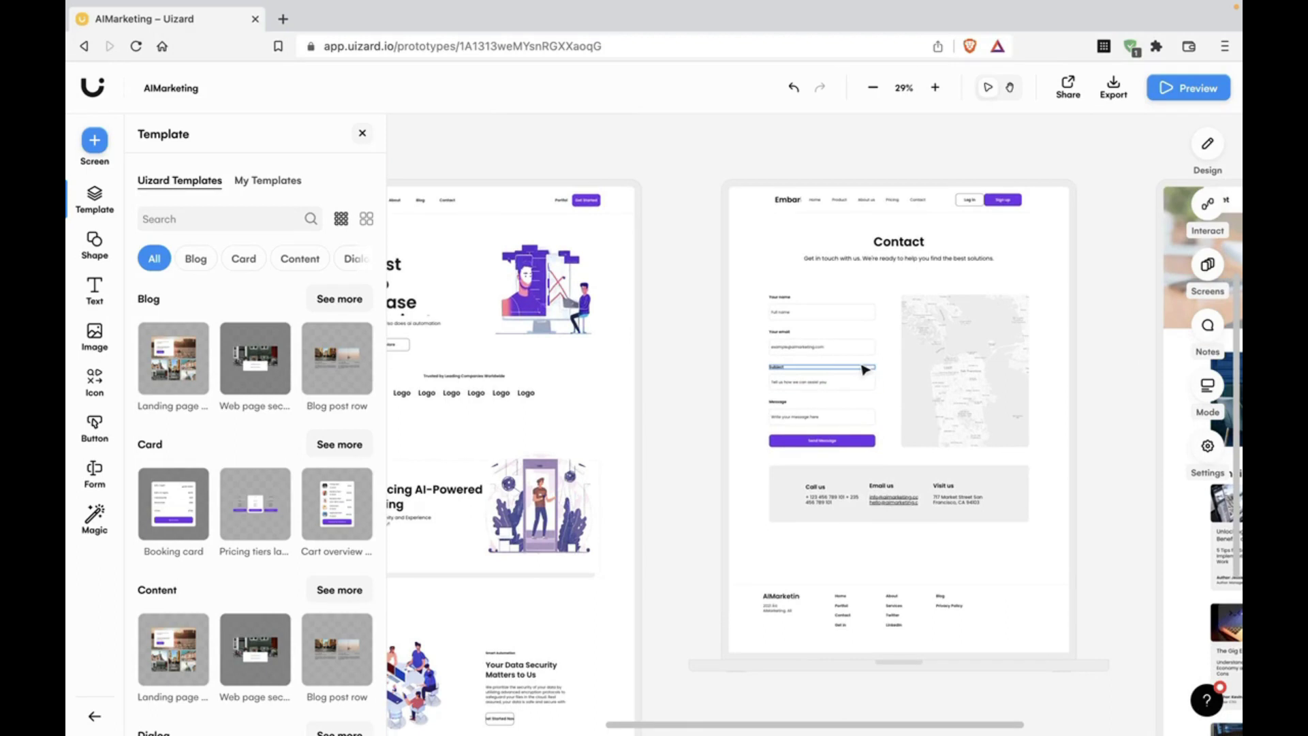
scroll(972, 327, "up", 5)
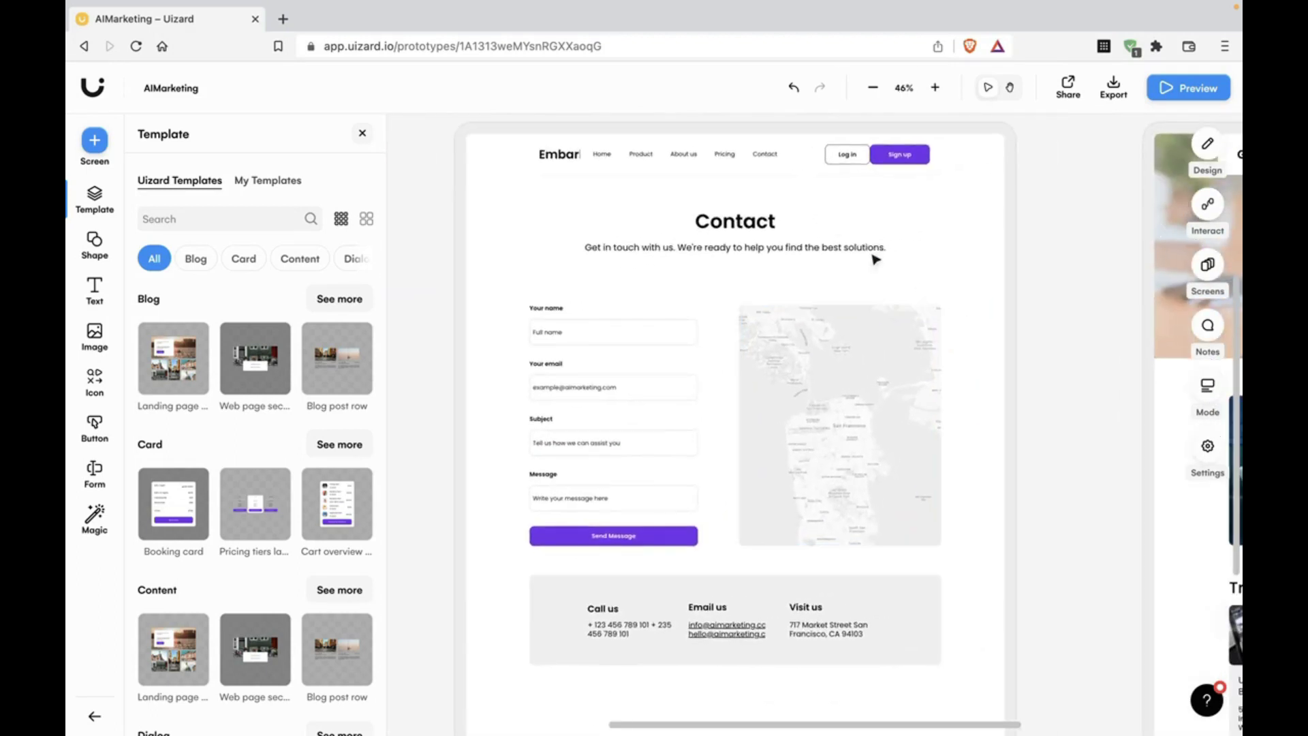
scroll(920, 282, "right", 1)
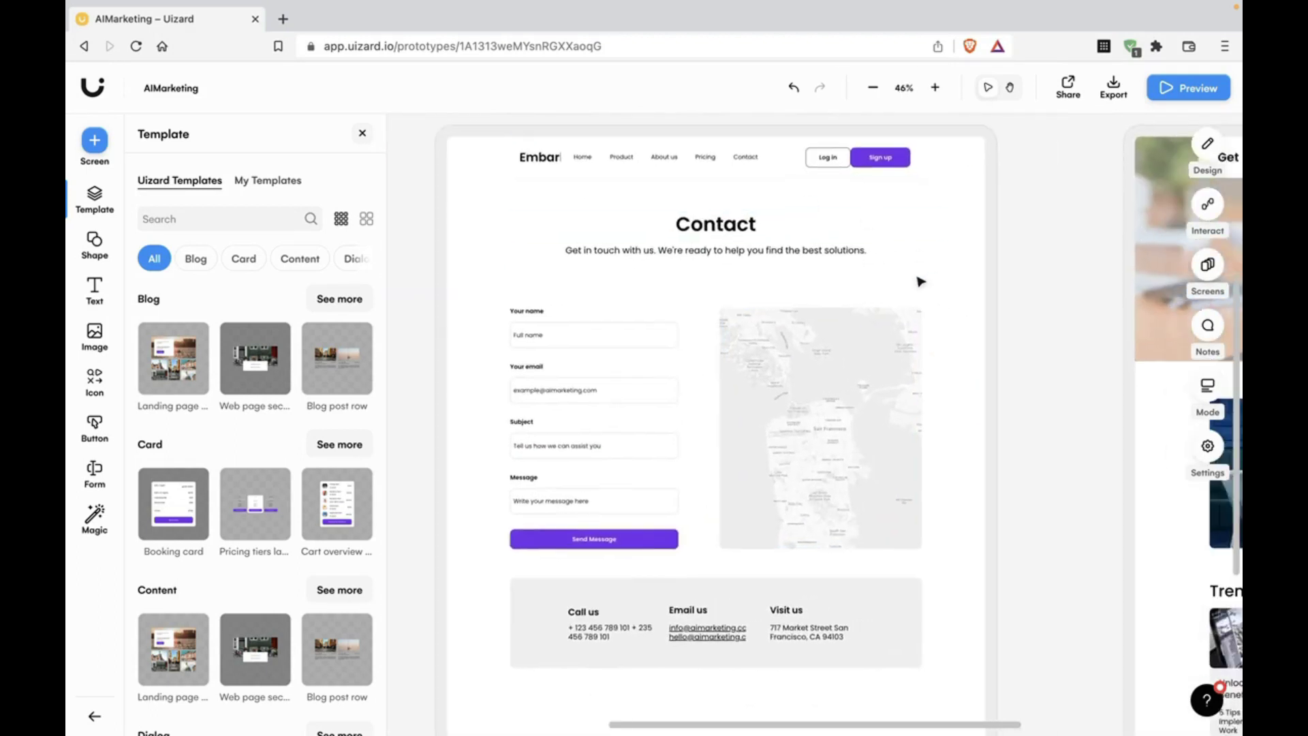
scroll(920, 281, "right", 10)
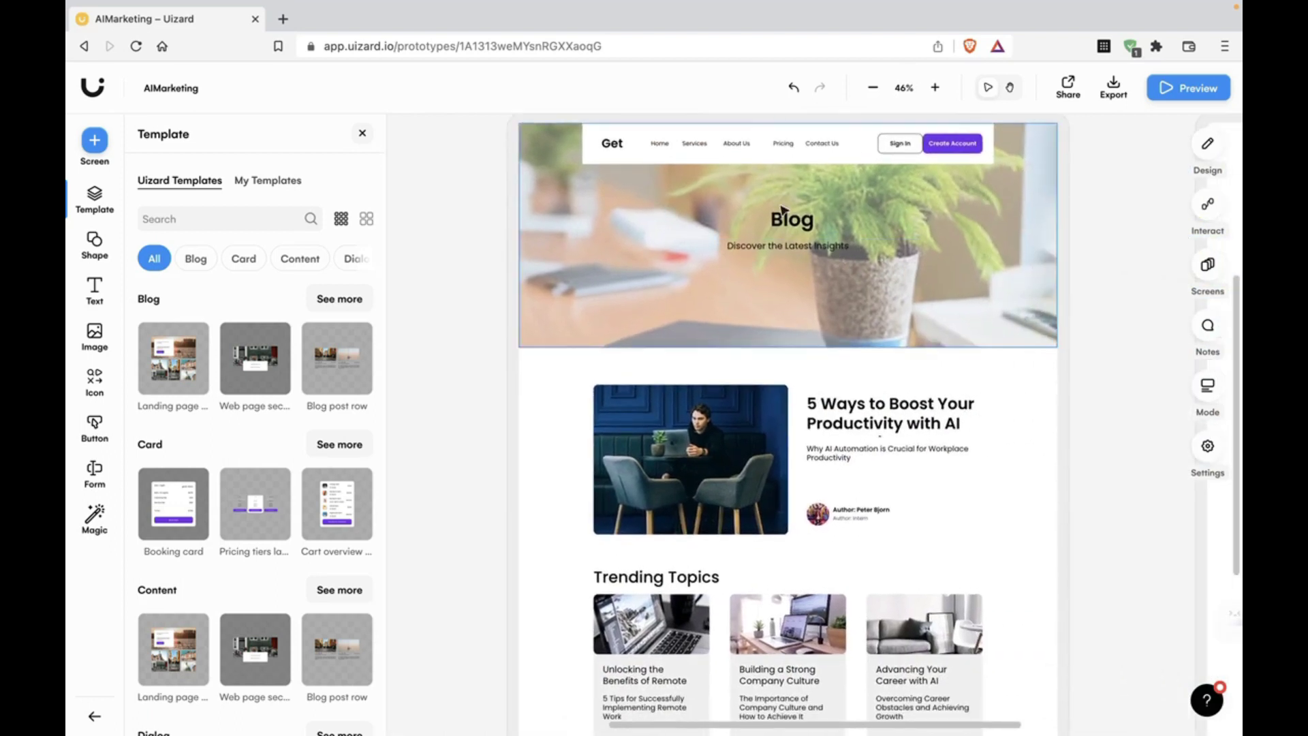
scroll(780, 286, "down", 6)
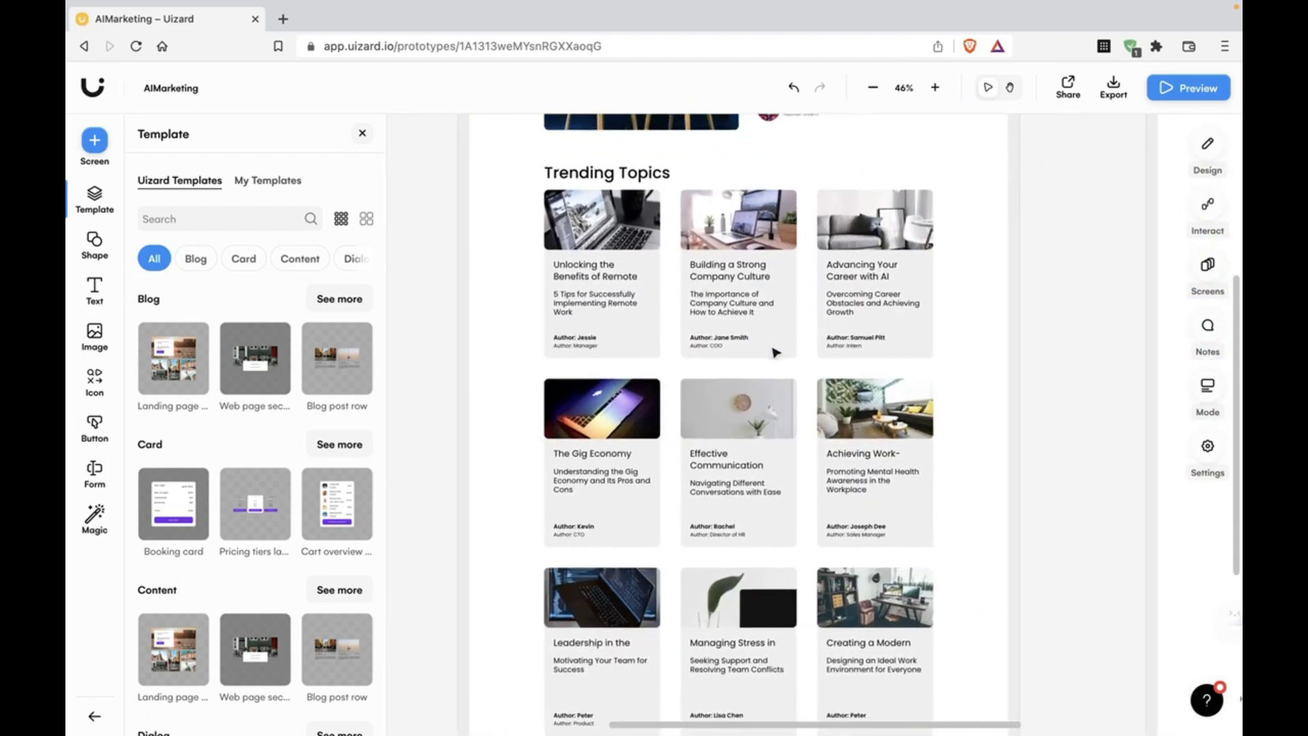
scroll(664, 420, "down", 2)
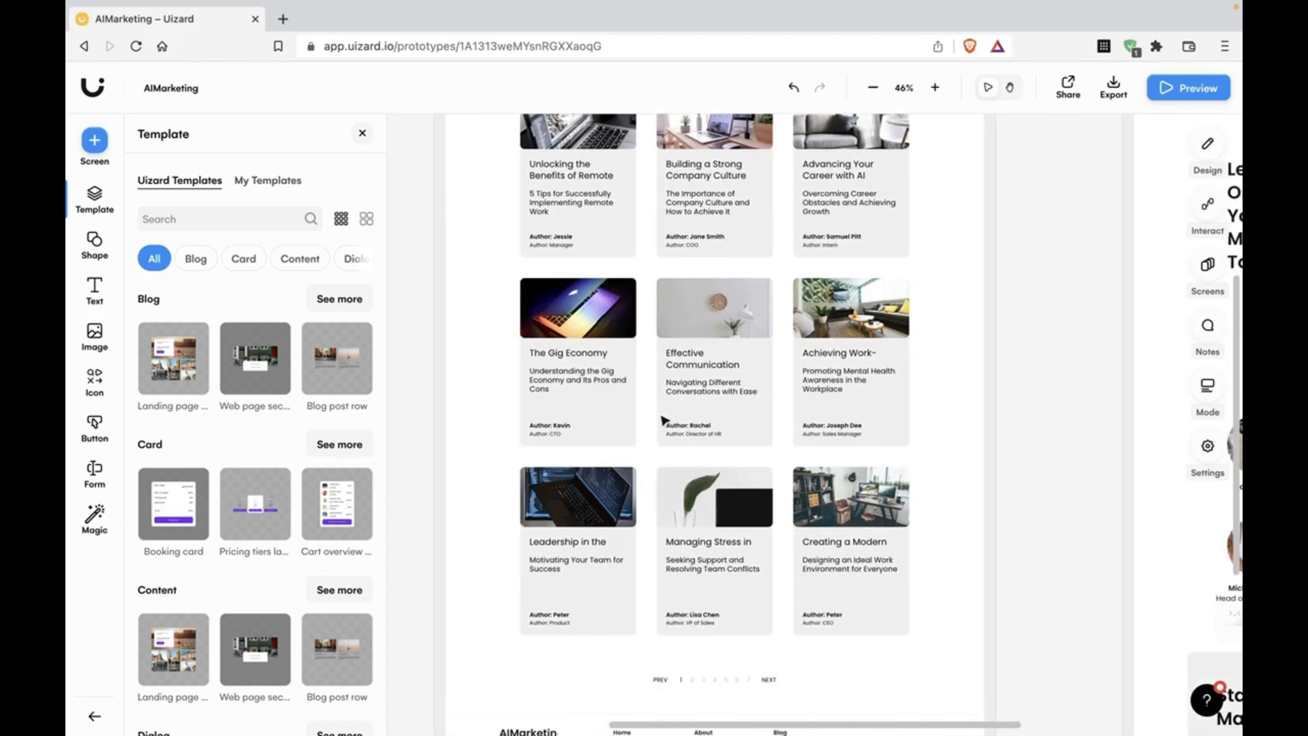
scroll(740, 498, "down", 2)
scroll(736, 496, "down", 3)
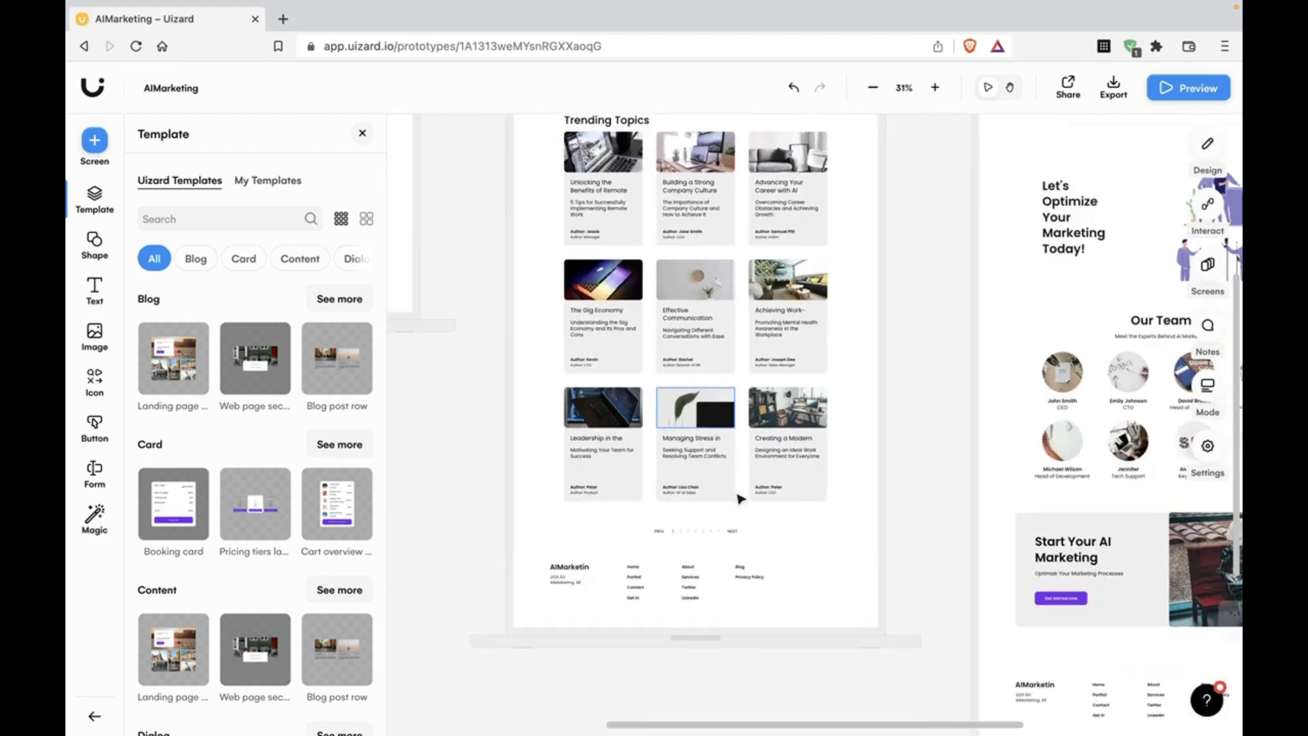
scroll(587, 285, "up", 5)
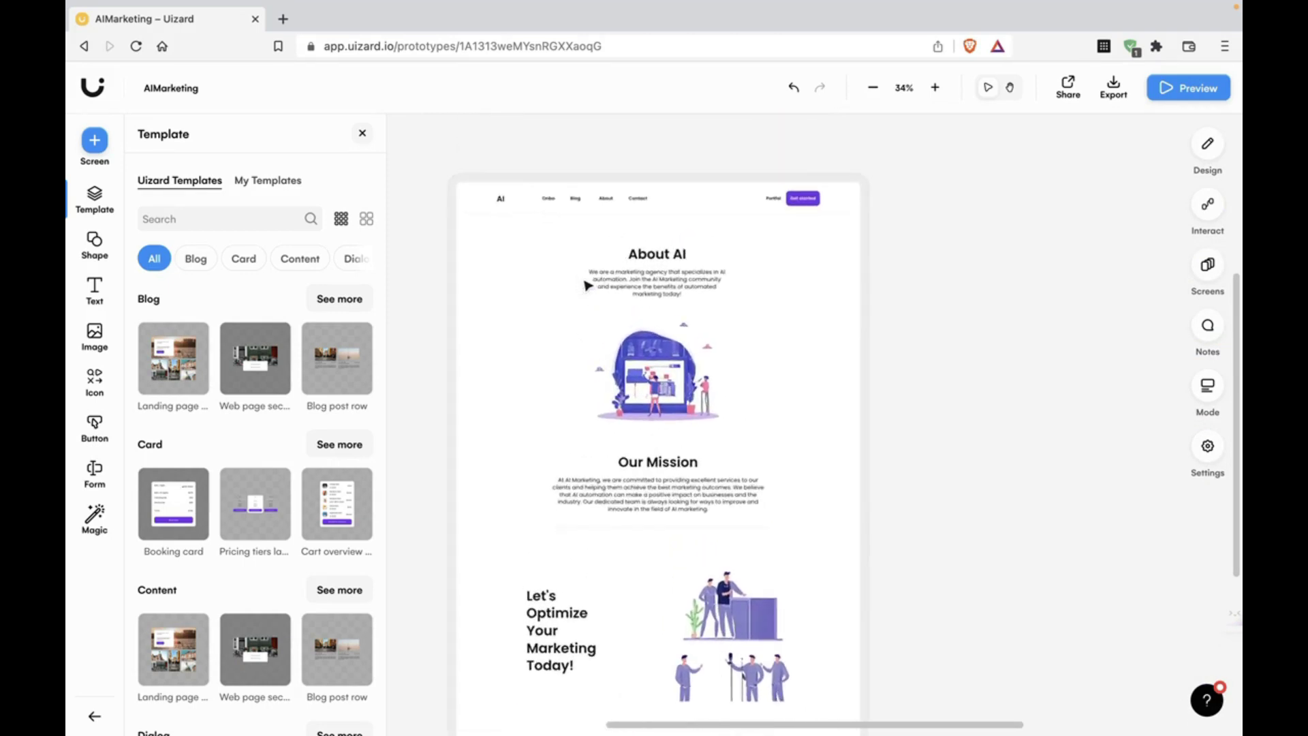
scroll(588, 286, "down", 3)
scroll(586, 300, "left", 5)
scroll(586, 316, "left", 3)
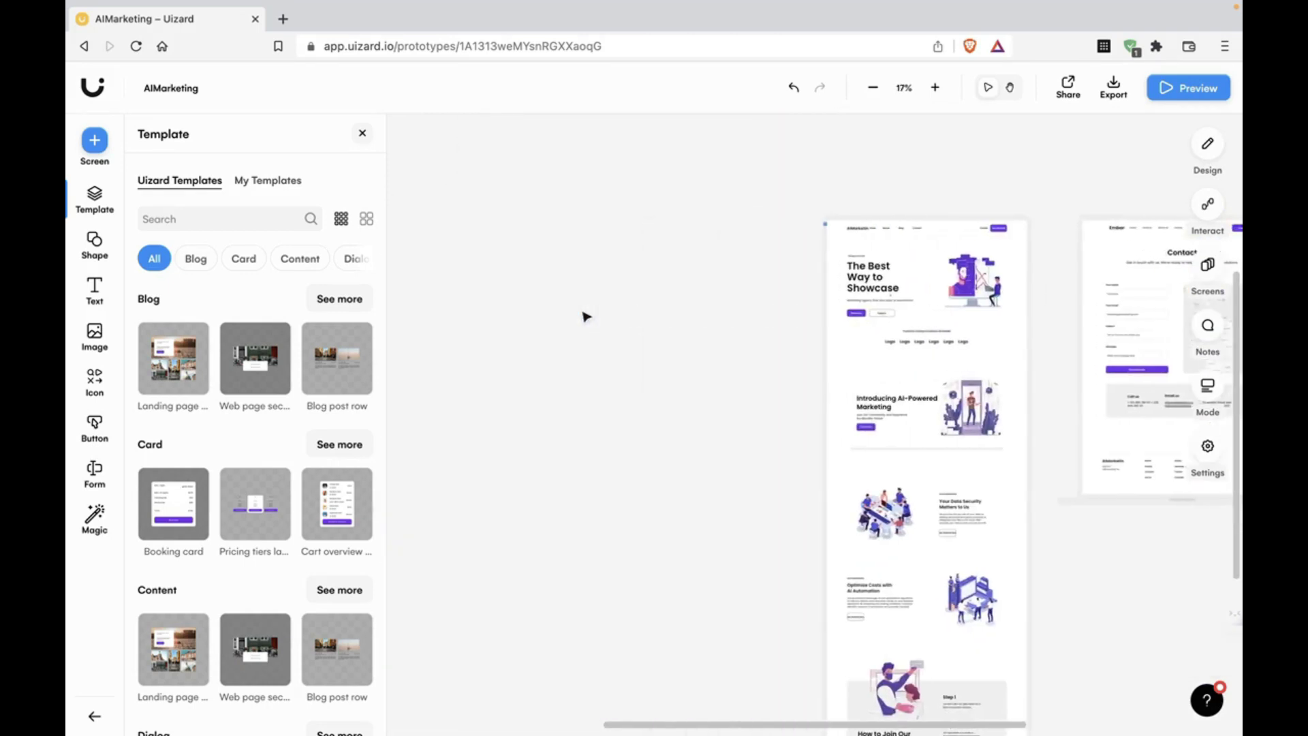
scroll(732, 294, "left", 3)
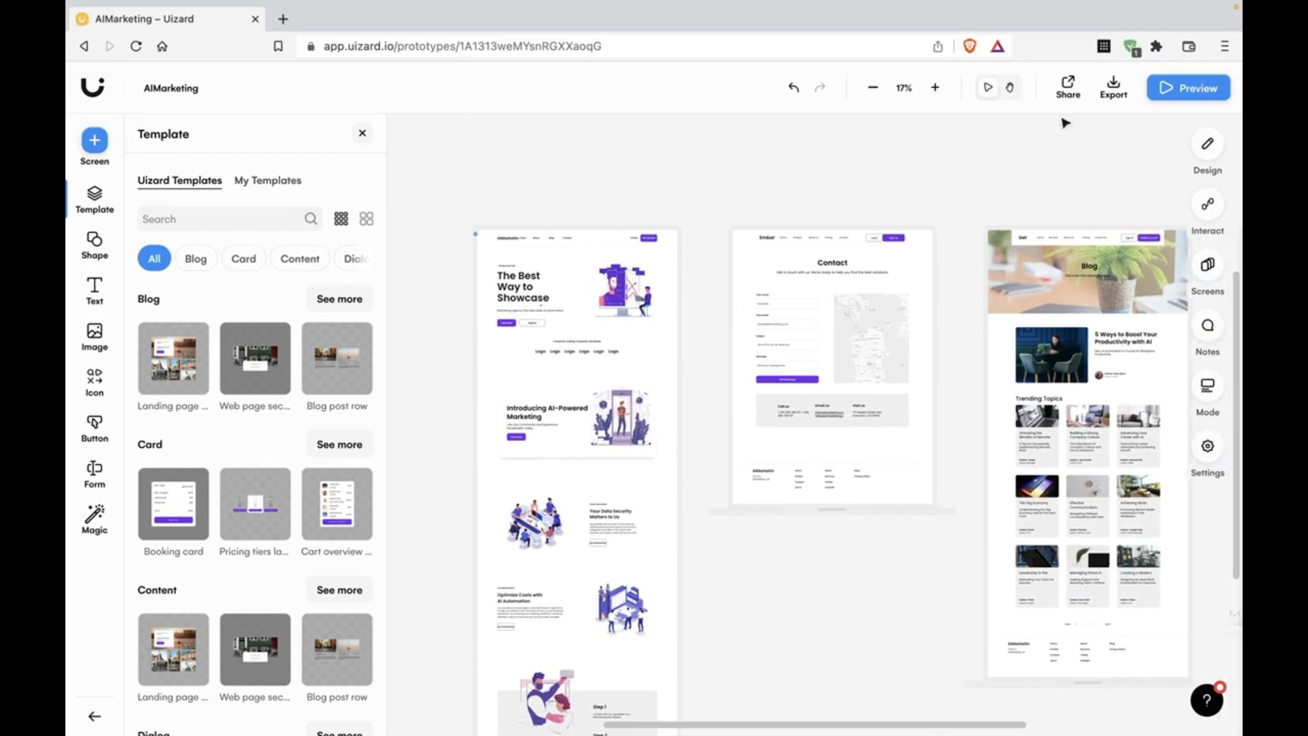
left_click(1113, 88)
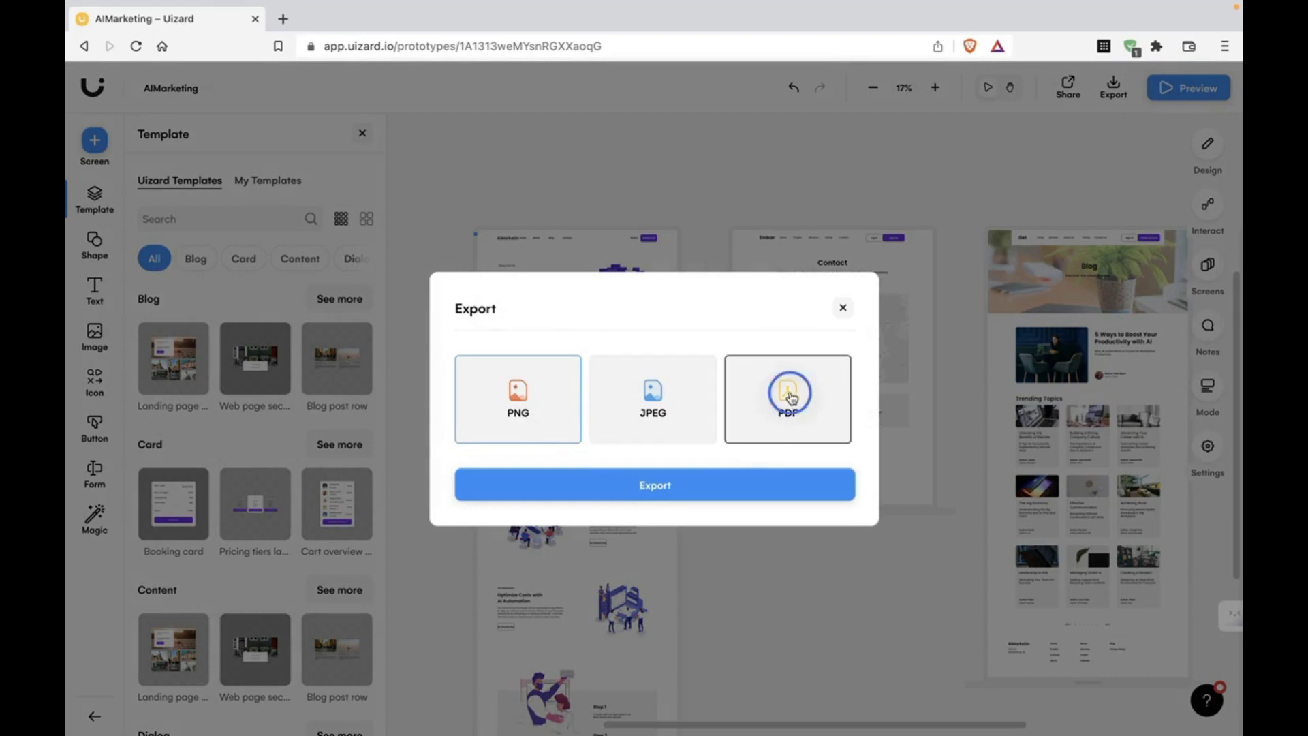
left_click(844, 309)
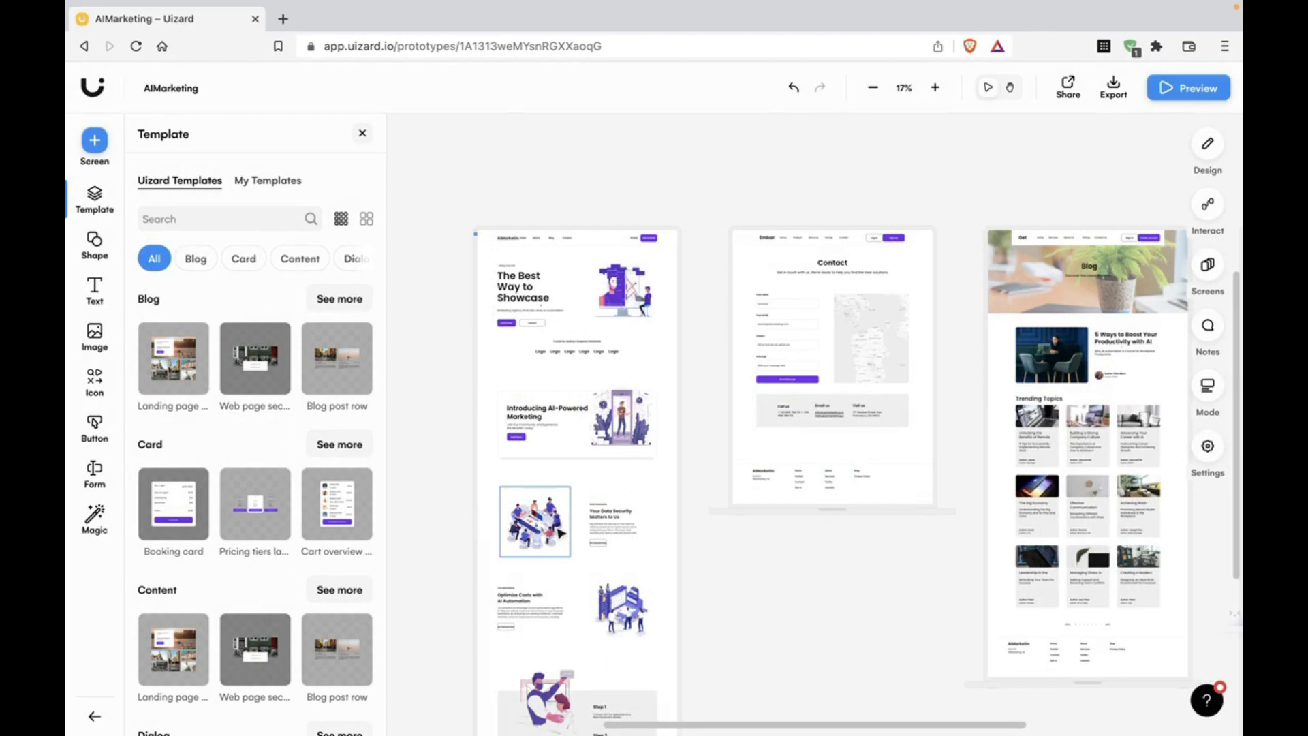
scroll(551, 482, "down", 2)
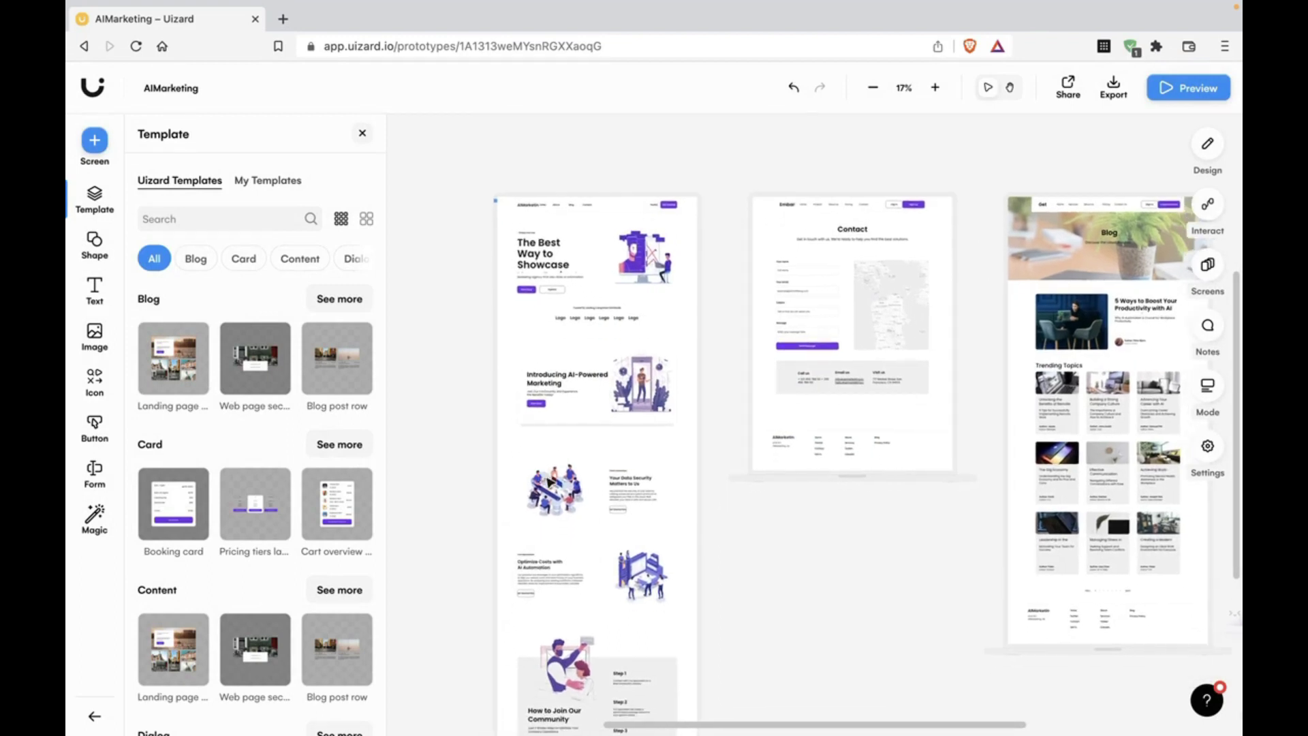
scroll(586, 423, "down", 2)
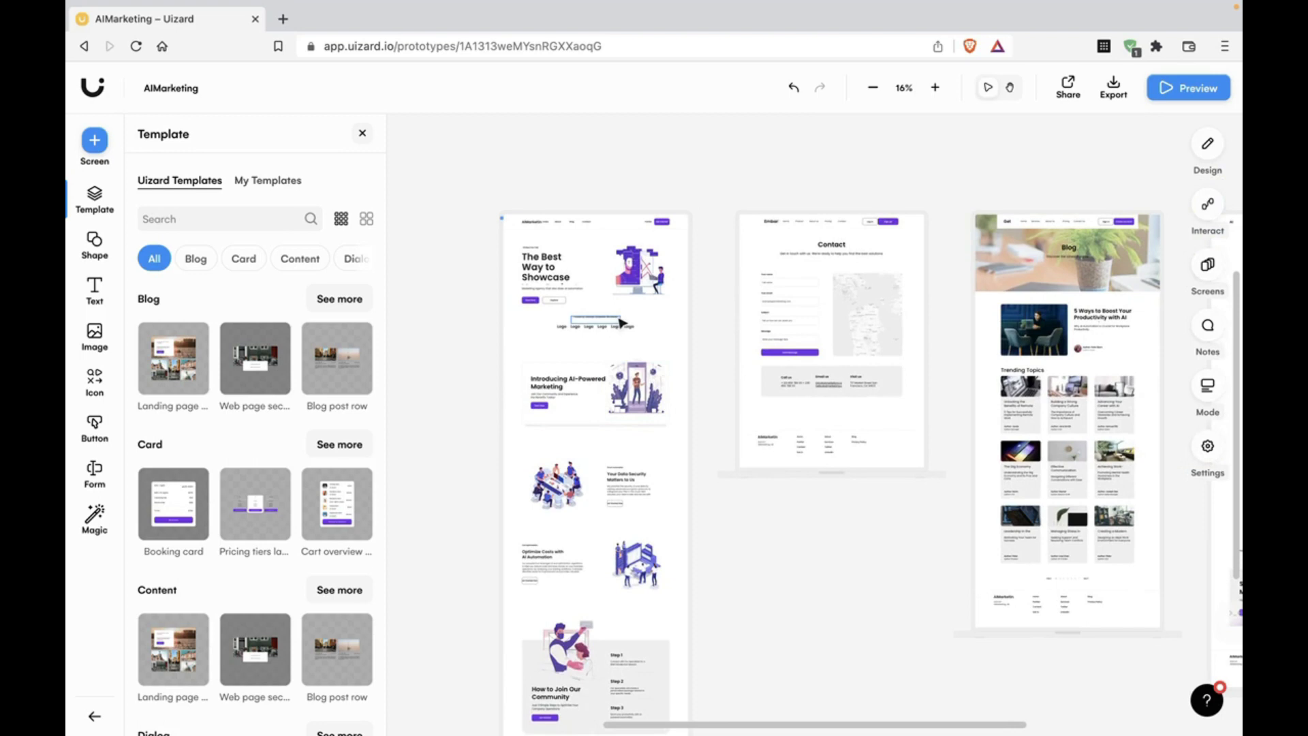
left_click(1113, 94)
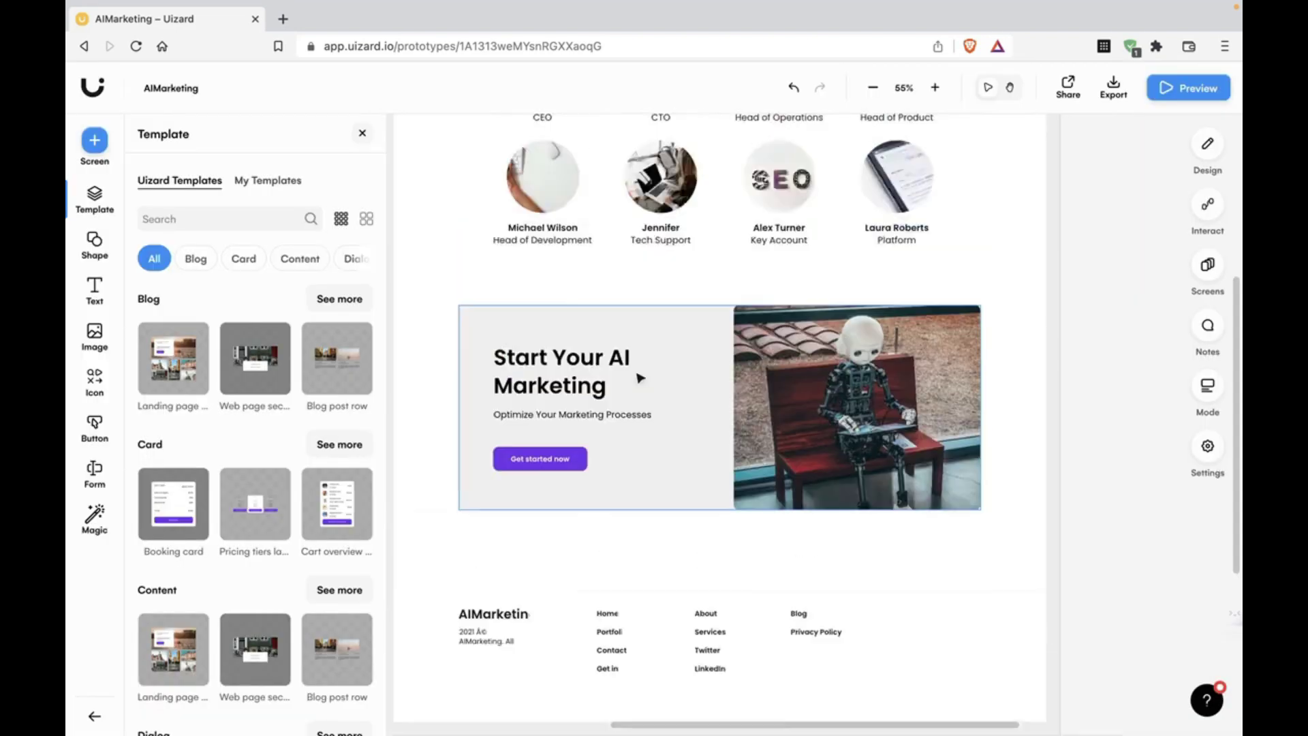
scroll(636, 374, "up", 10)
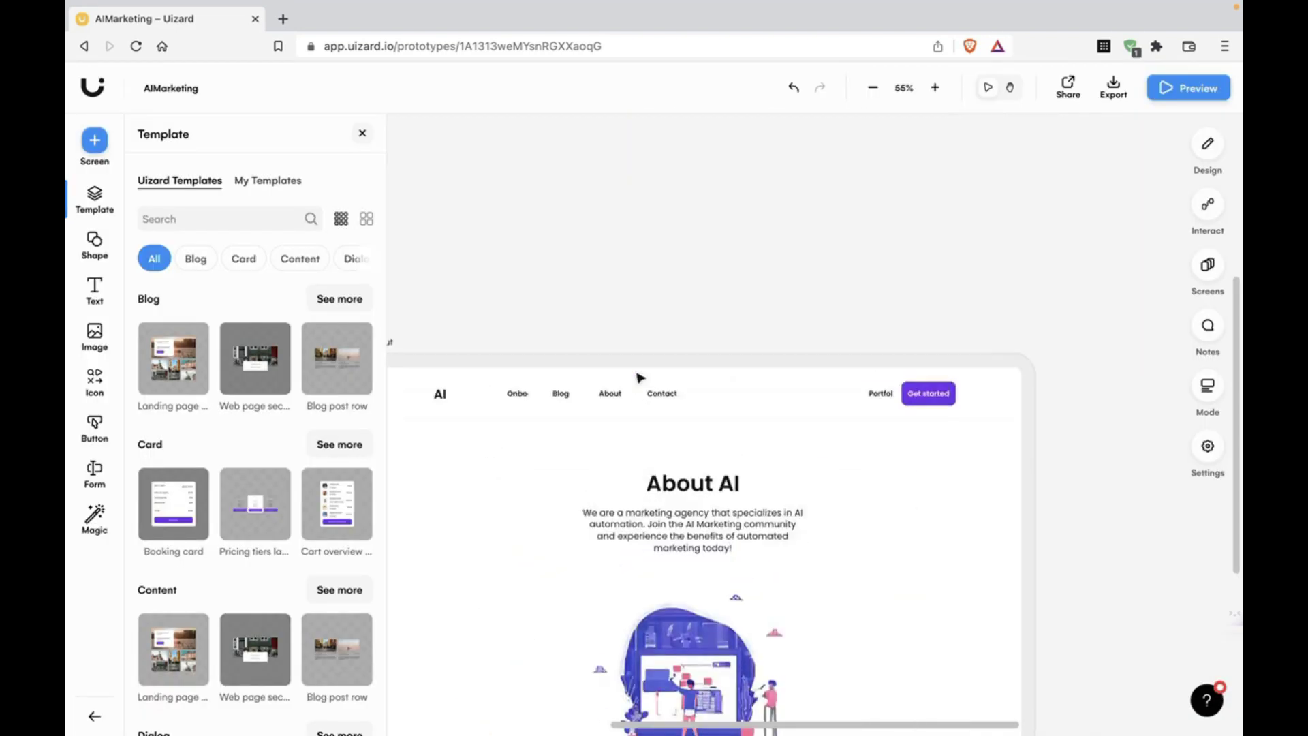
scroll(639, 377, "down", 5)
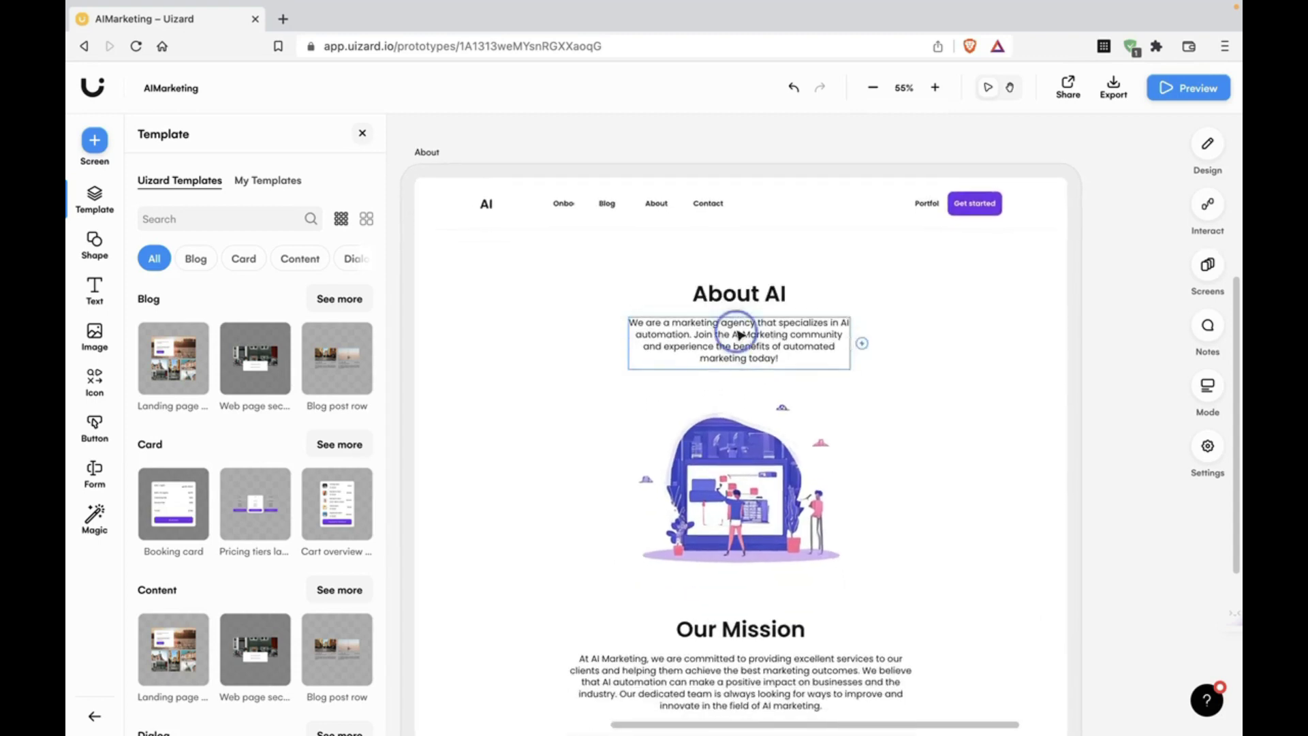
double_click(740, 335)
left_click(773, 357)
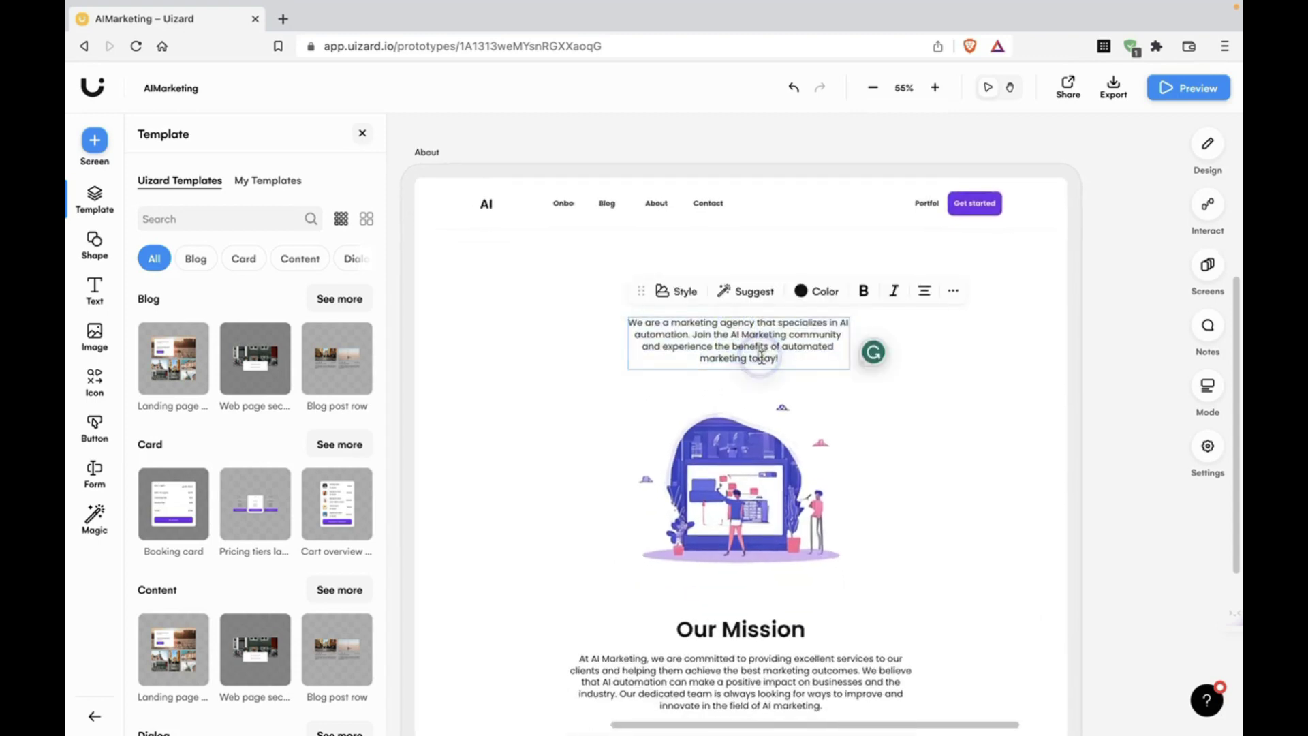
scroll(763, 368, "down", 3)
left_click(744, 560)
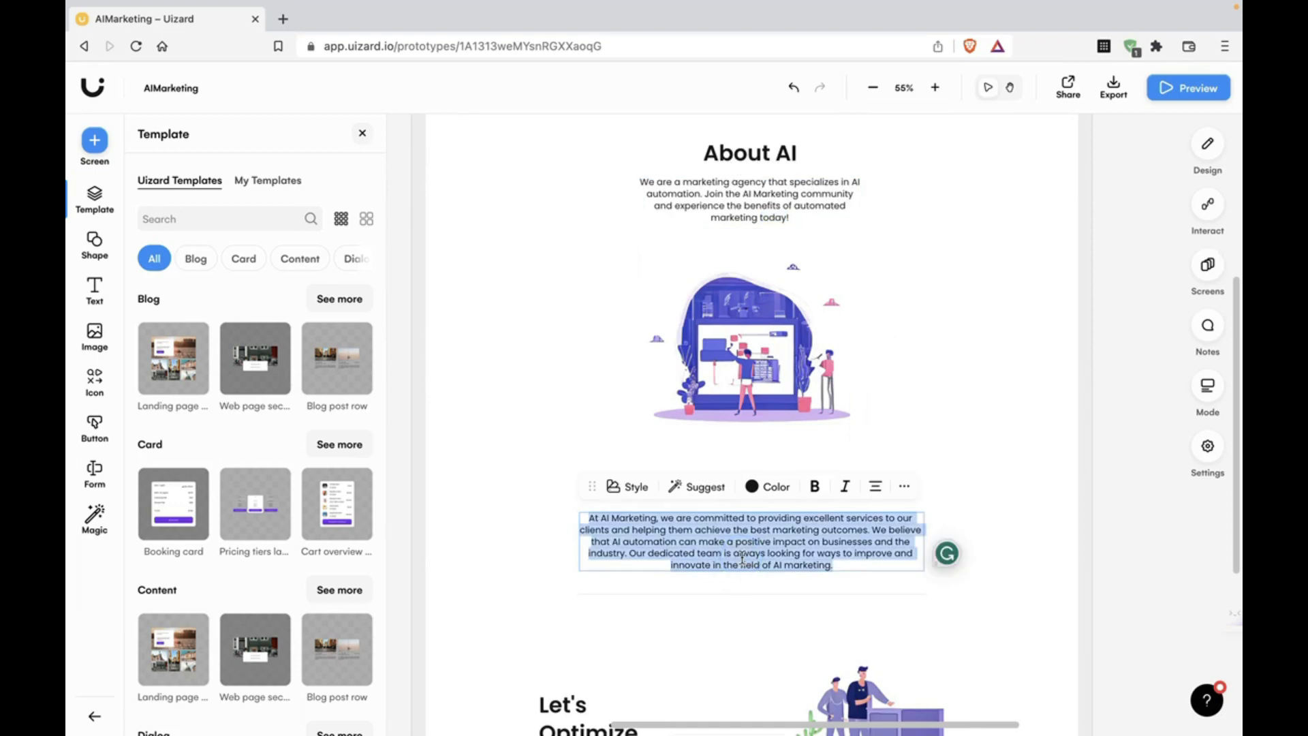
scroll(741, 565, "down", 10)
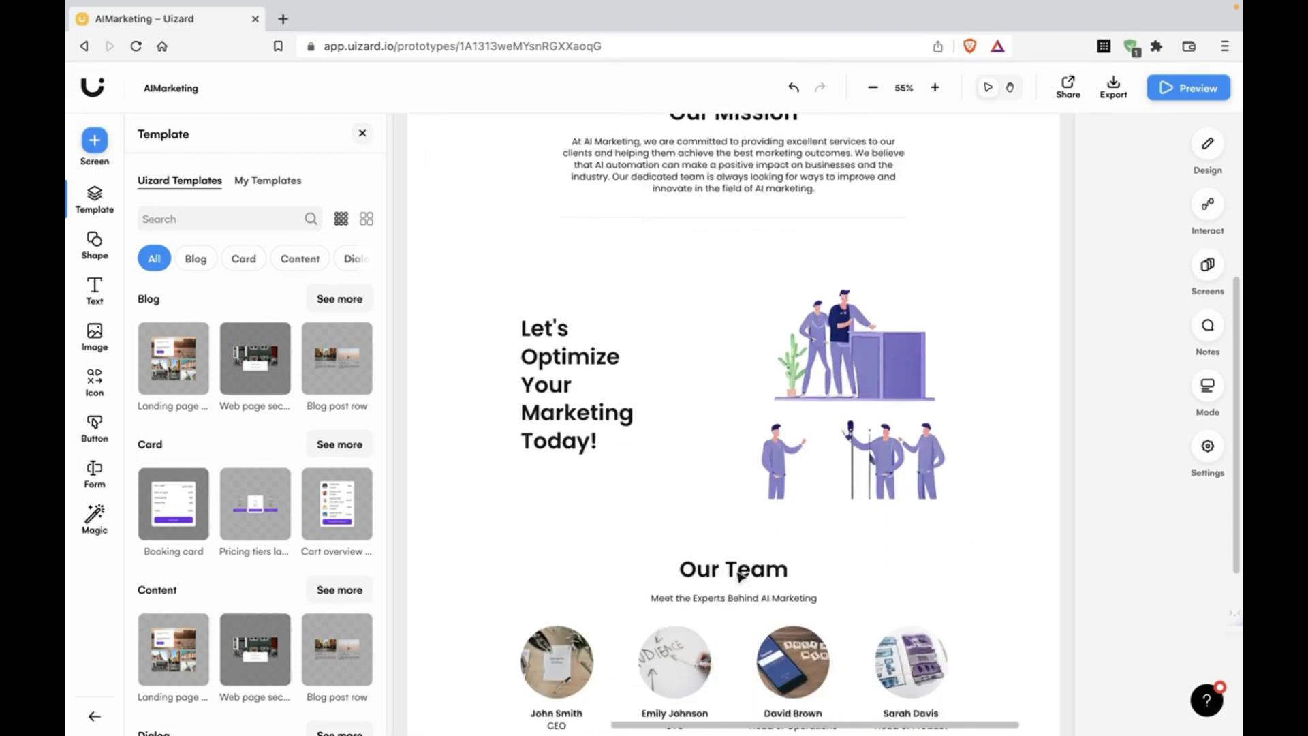
left_click(738, 572)
scroll(848, 390, "up", 3)
scroll(844, 388, "down", 5)
scroll(818, 442, "down", 3)
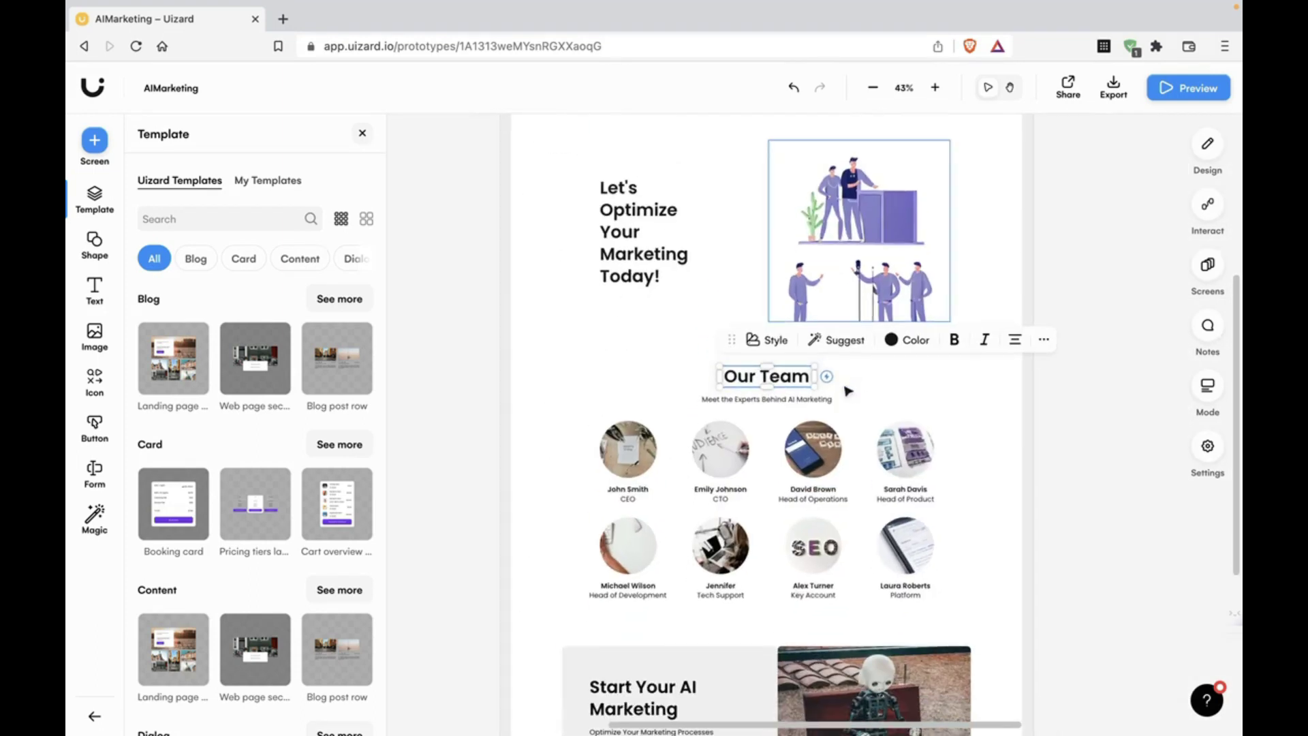
left_click(810, 467)
scroll(763, 476, "up", 5)
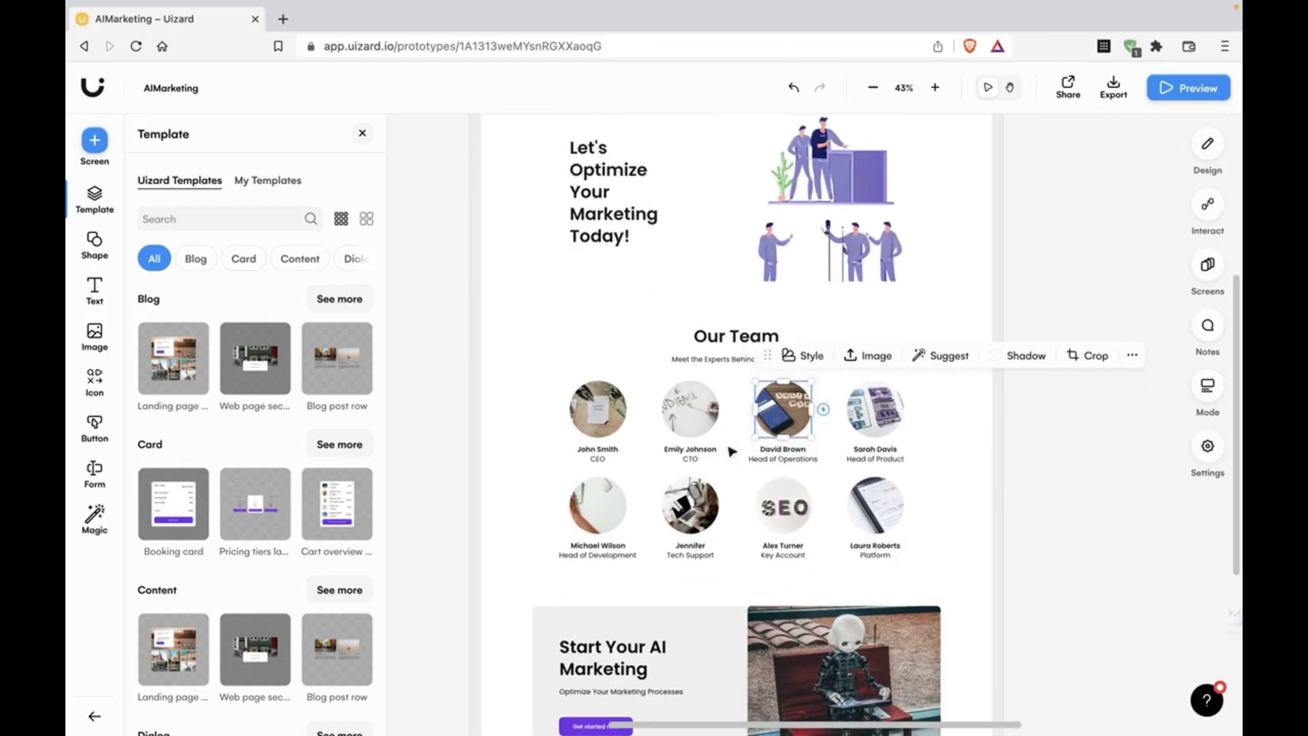
scroll(592, 438, "down", 5)
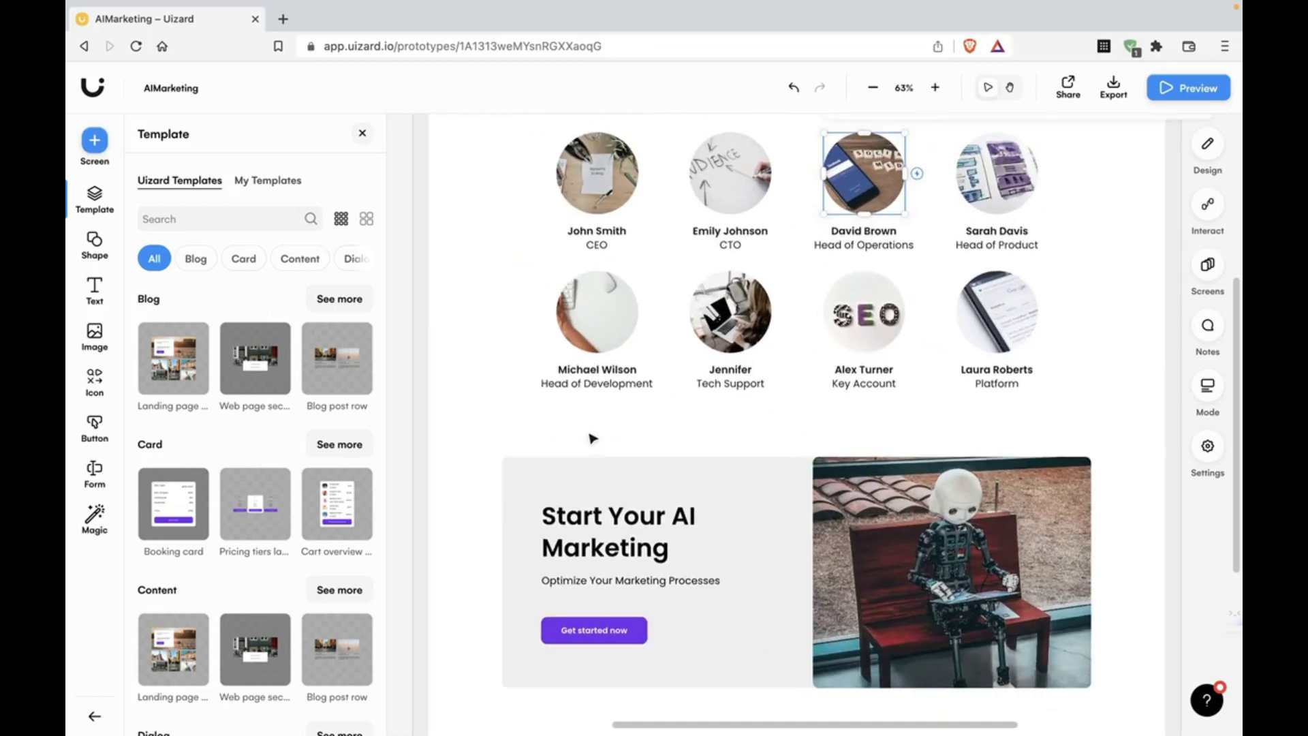
scroll(592, 438, "down", 3)
scroll(590, 442, "up", 2)
scroll(589, 444, "up", 10)
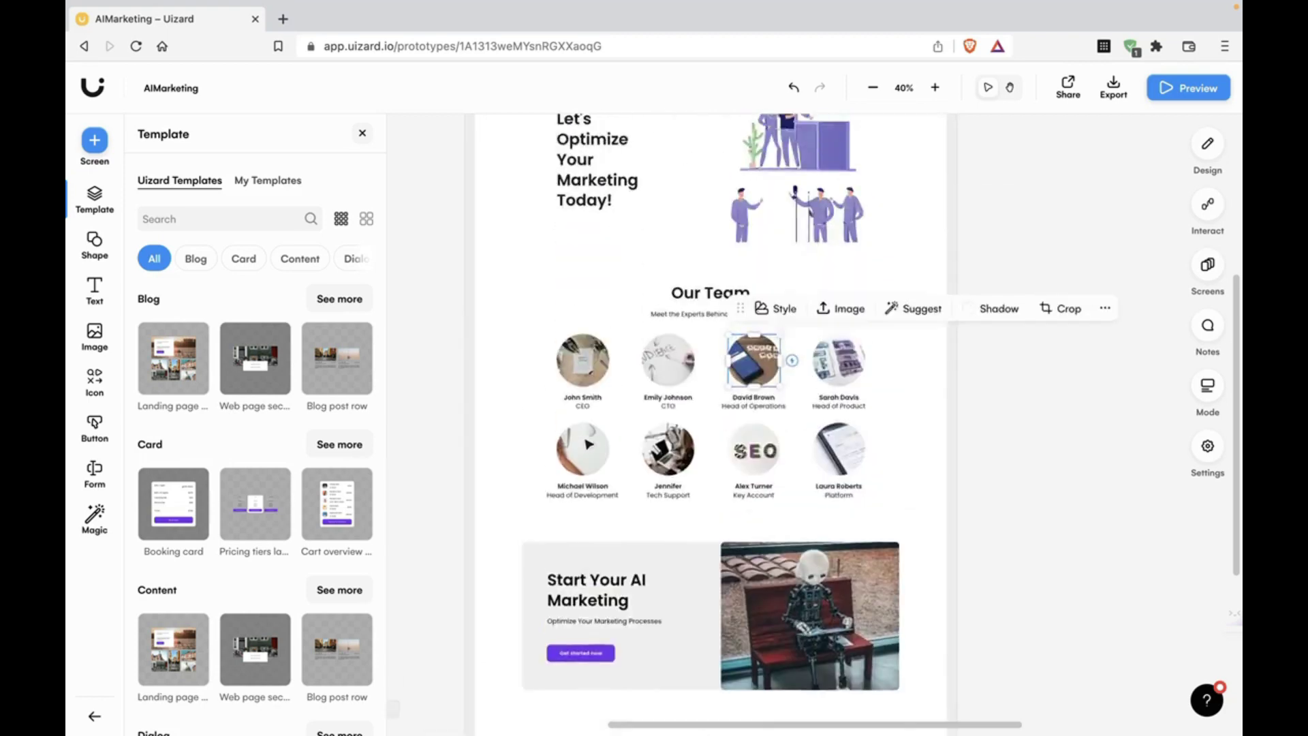
scroll(589, 444, "left", 10)
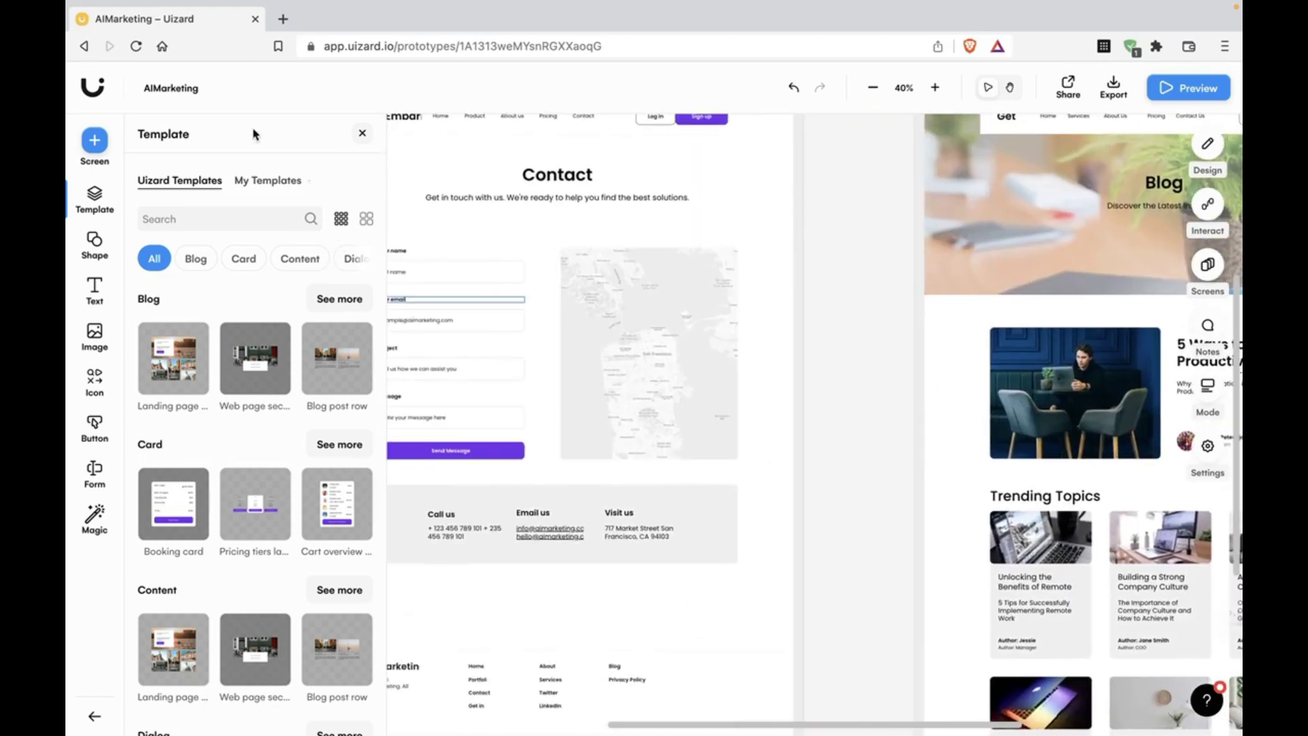
Fill in the example landing-page description and replace 'messenger pigeons' with 'the fmcg space'
left_click(95, 87)
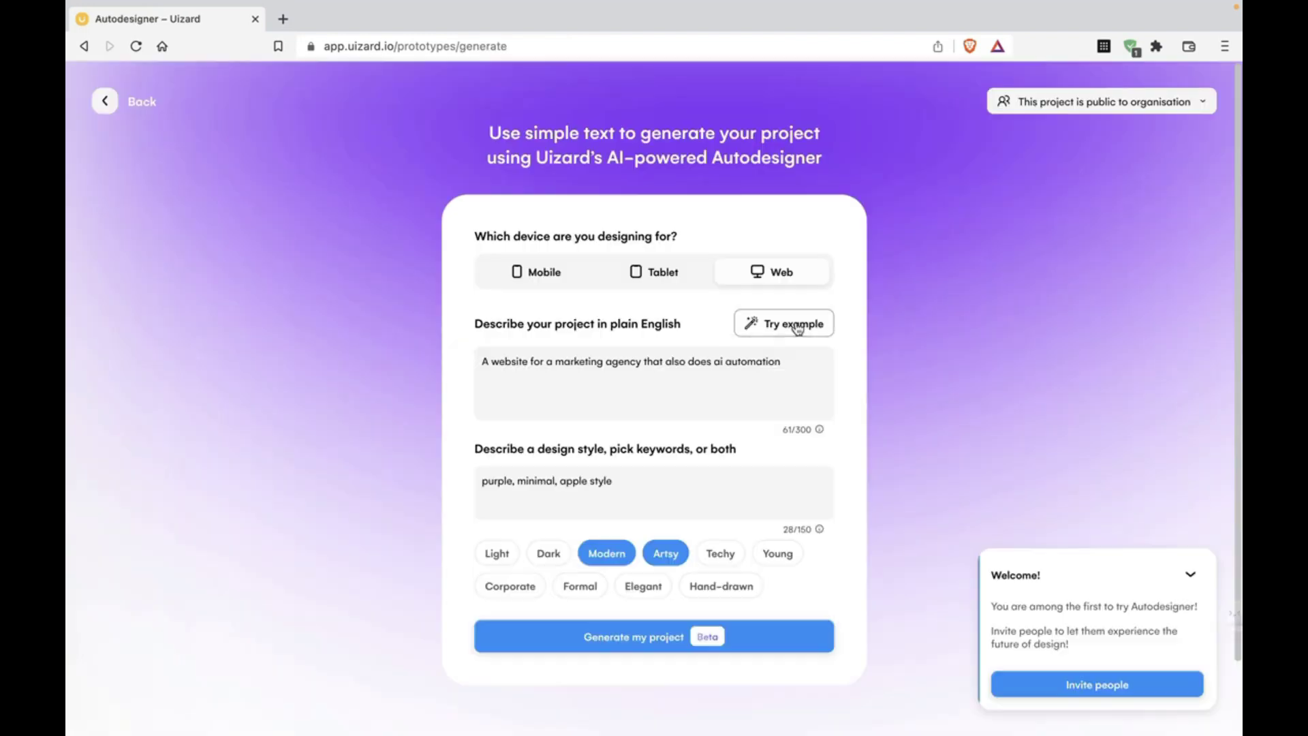
left_click(789, 324)
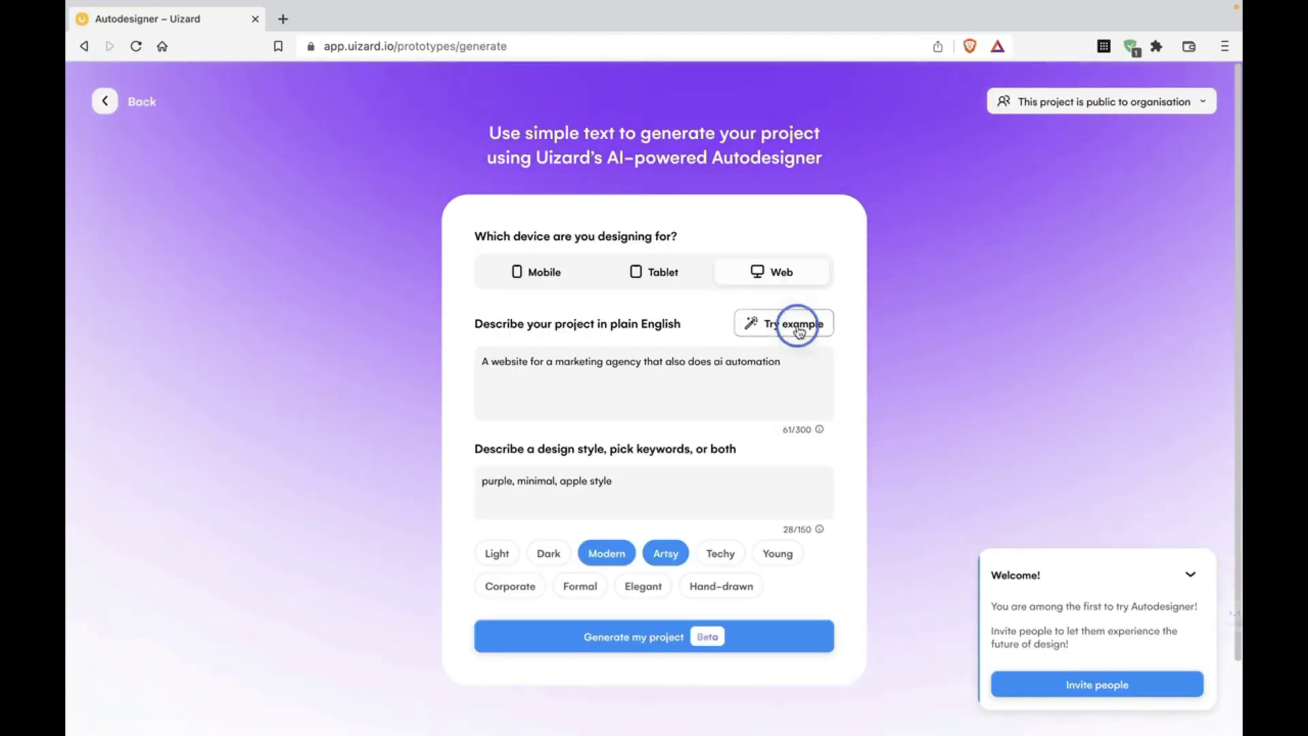
left_click(620, 377)
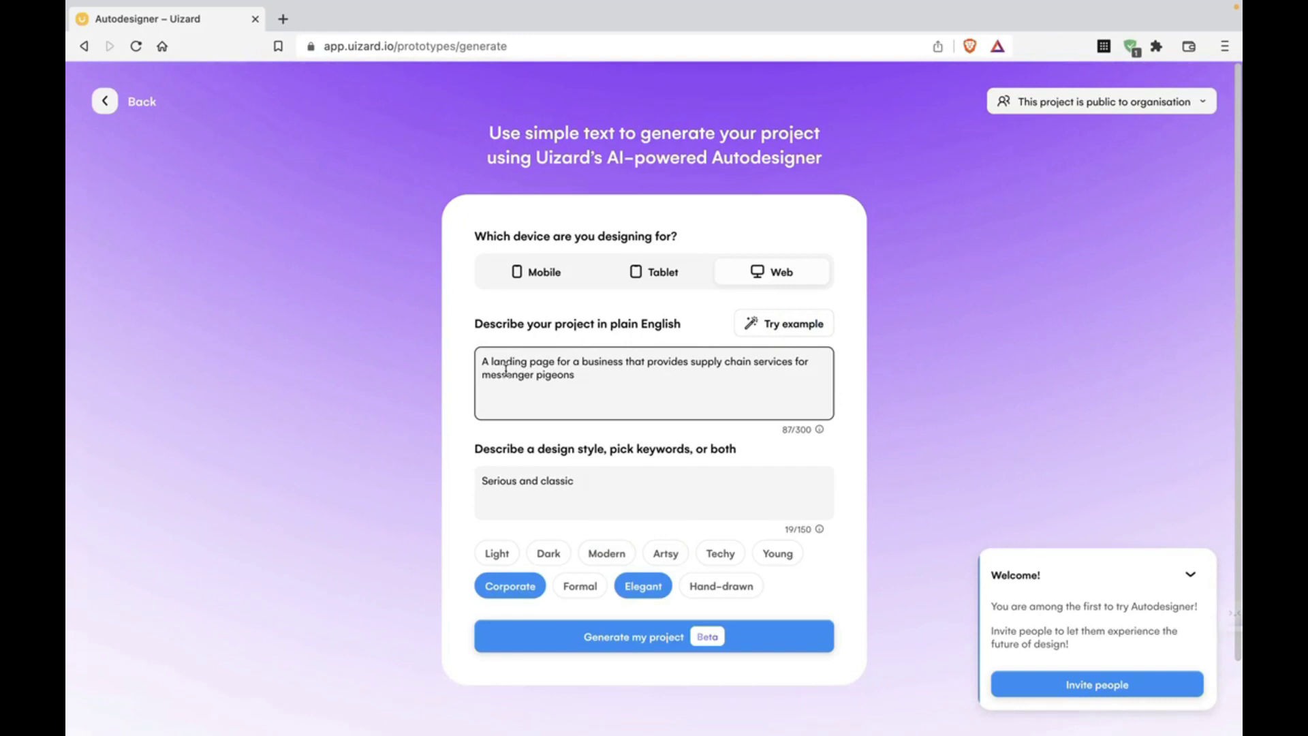
left_click_drag(607, 372, 481, 373)
key("BackSpace")
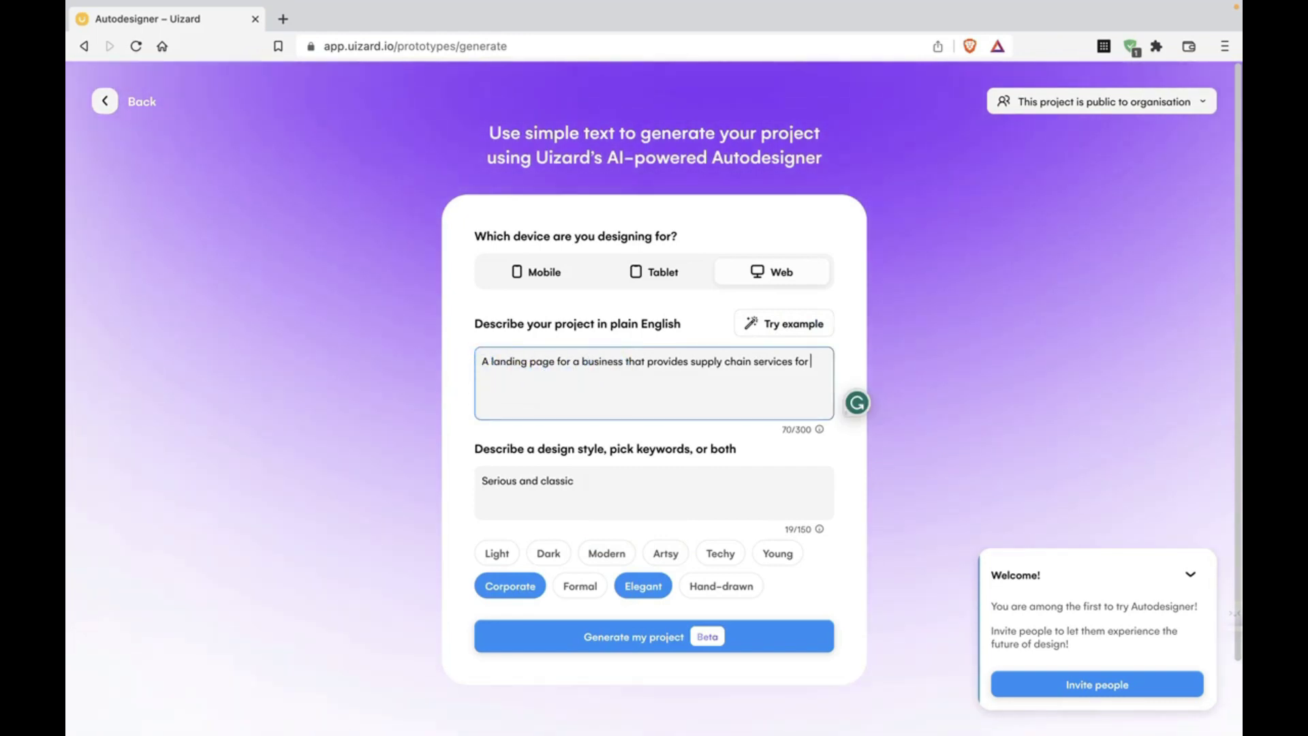
type("the fmcg space")
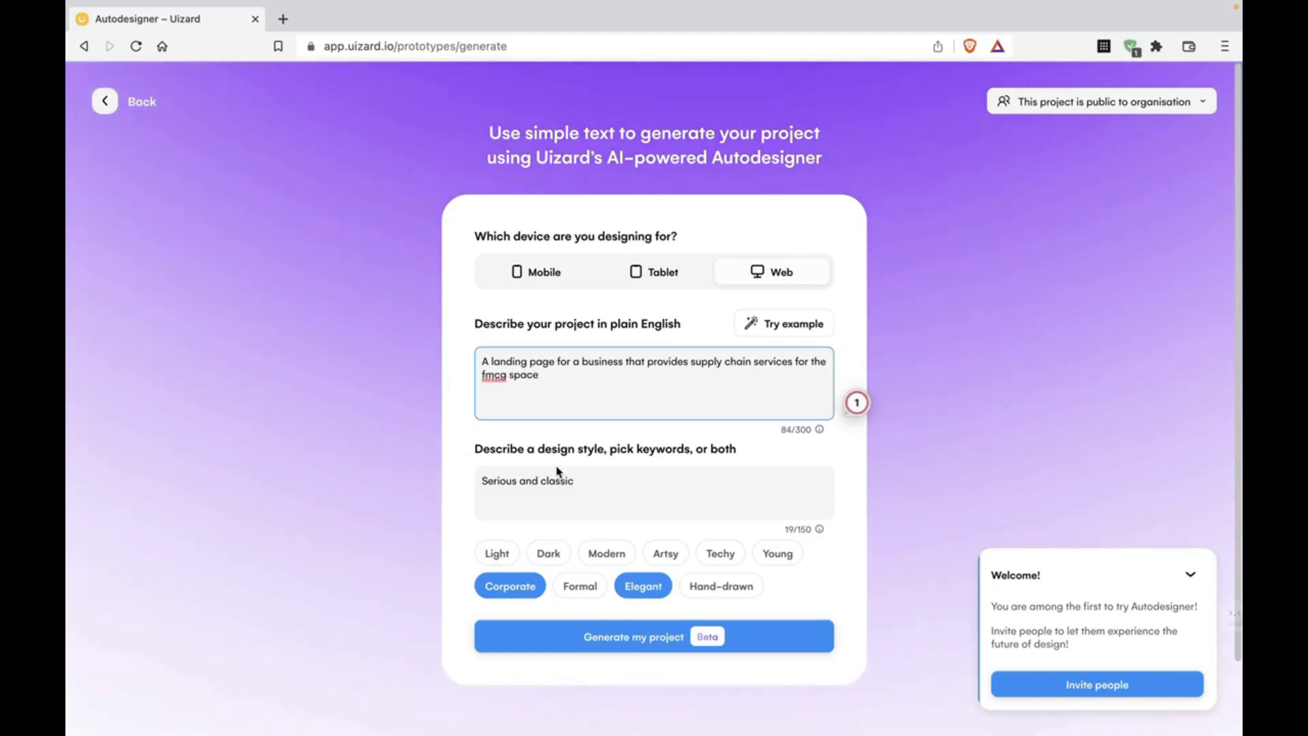
left_click(648, 493)
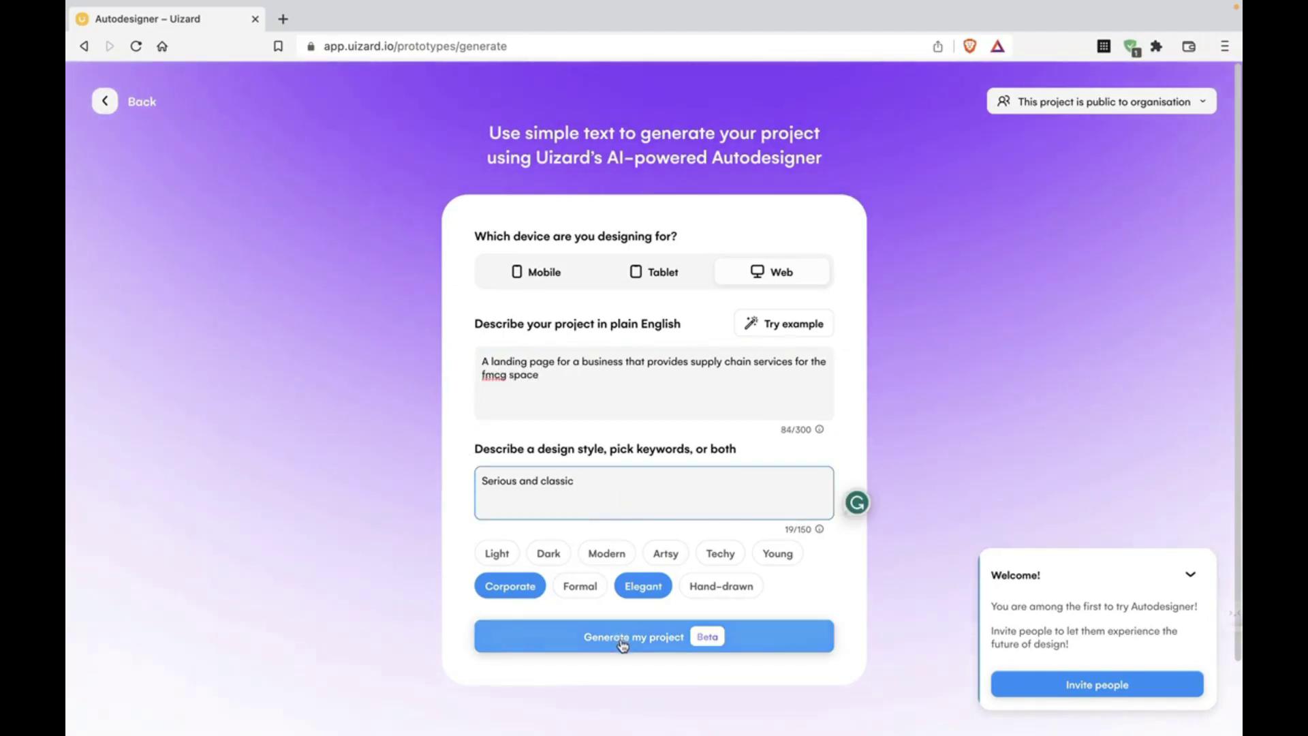
Generate the SupplyChainX project and pan right across its generated web pages
left_click(673, 644)
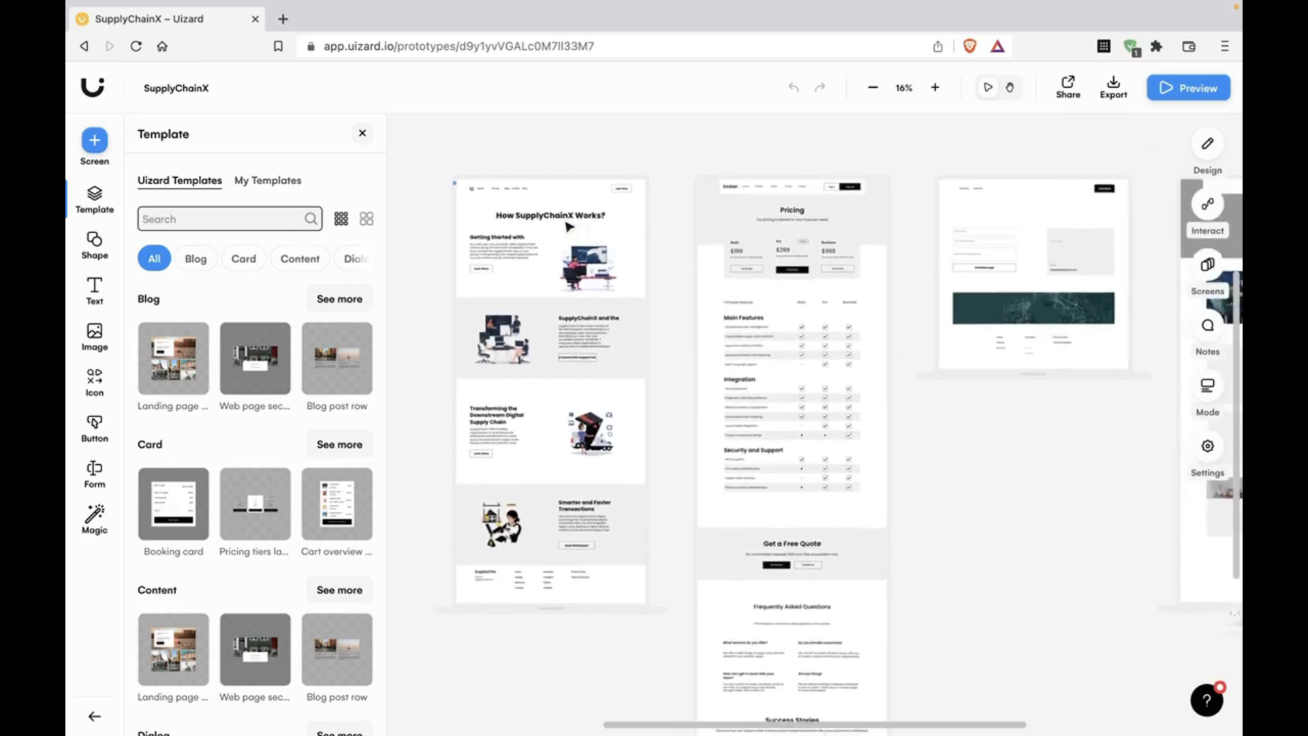
scroll(567, 226, "right", 5)
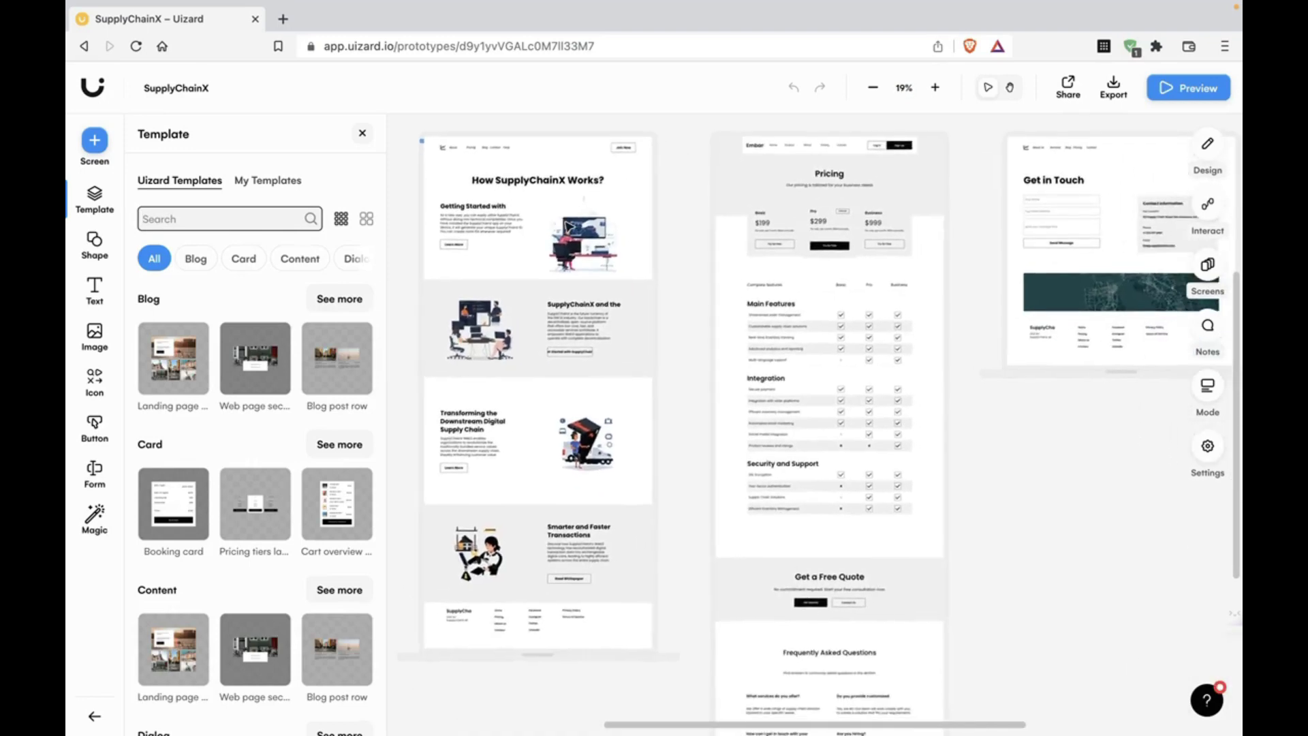
scroll(567, 226, "right", 10)
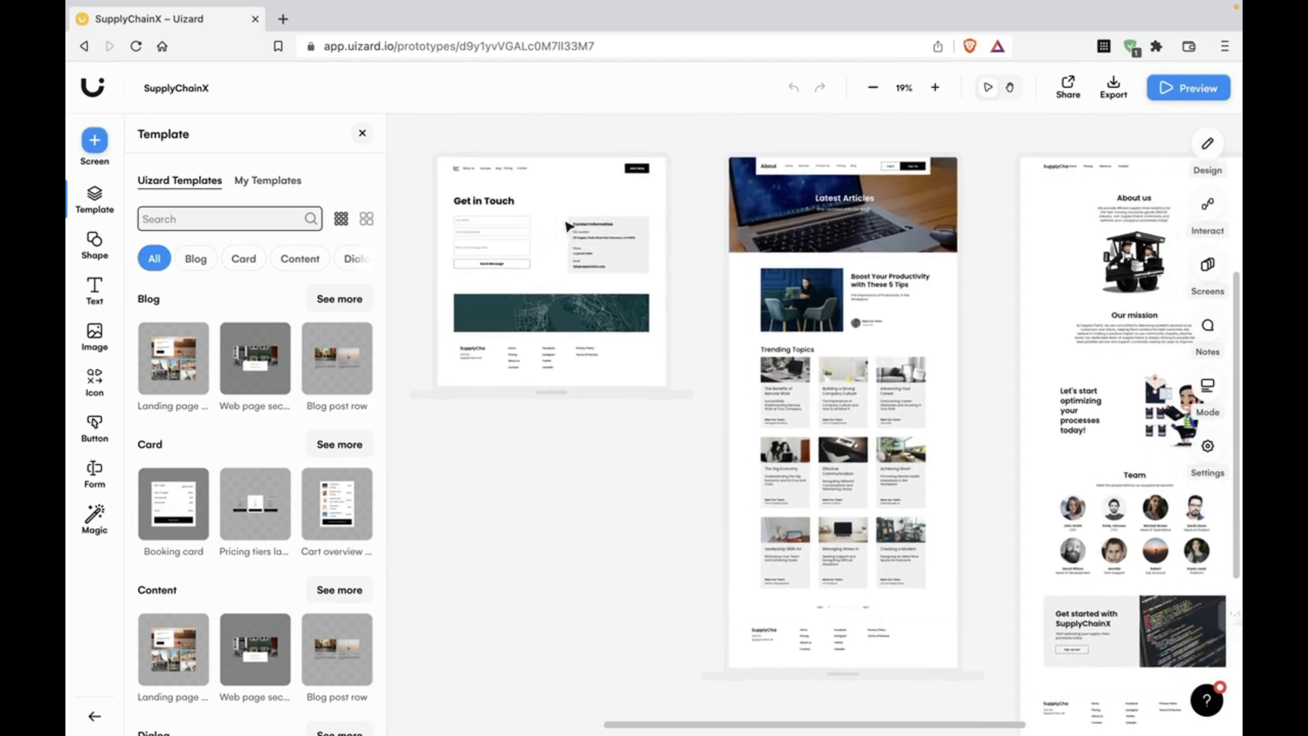
scroll(568, 226, "right", 2)
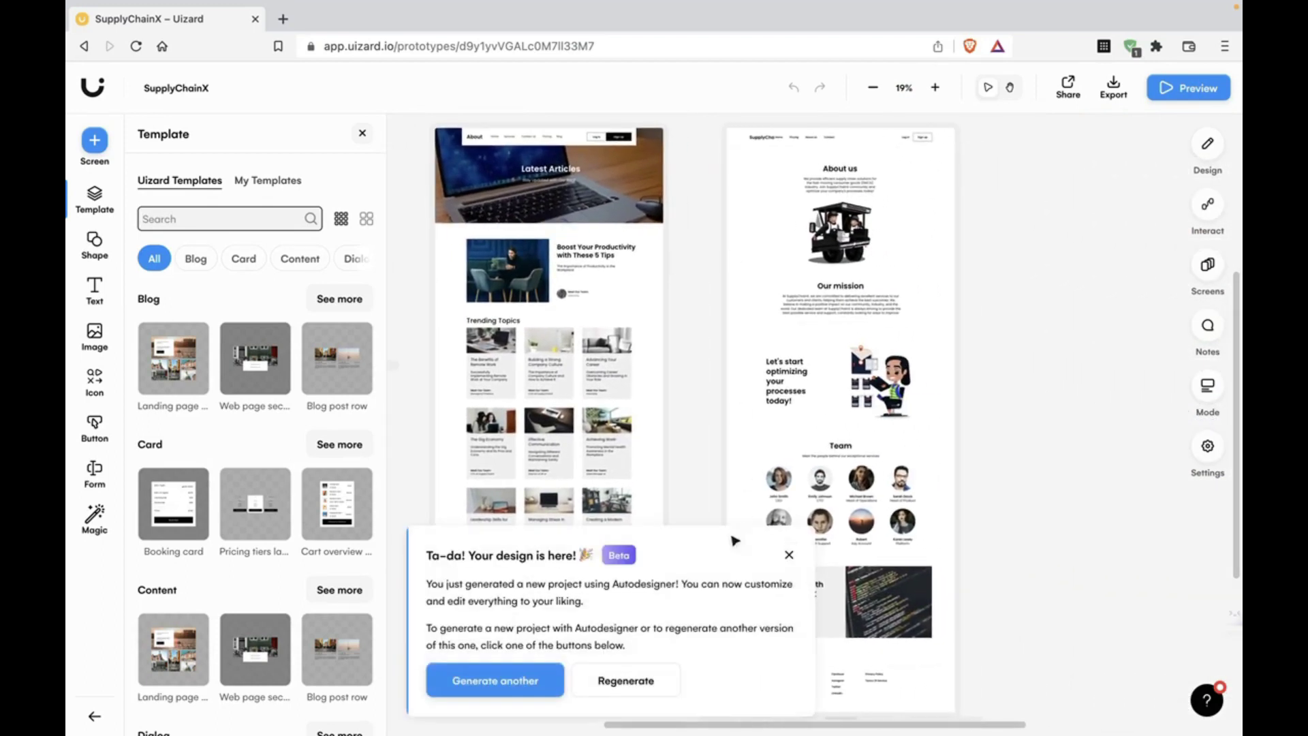
Close the design-ready popup and pan over each SupplyChainX page, including the pricing feature comparison
left_click(788, 554)
scroll(832, 294, "left", 18)
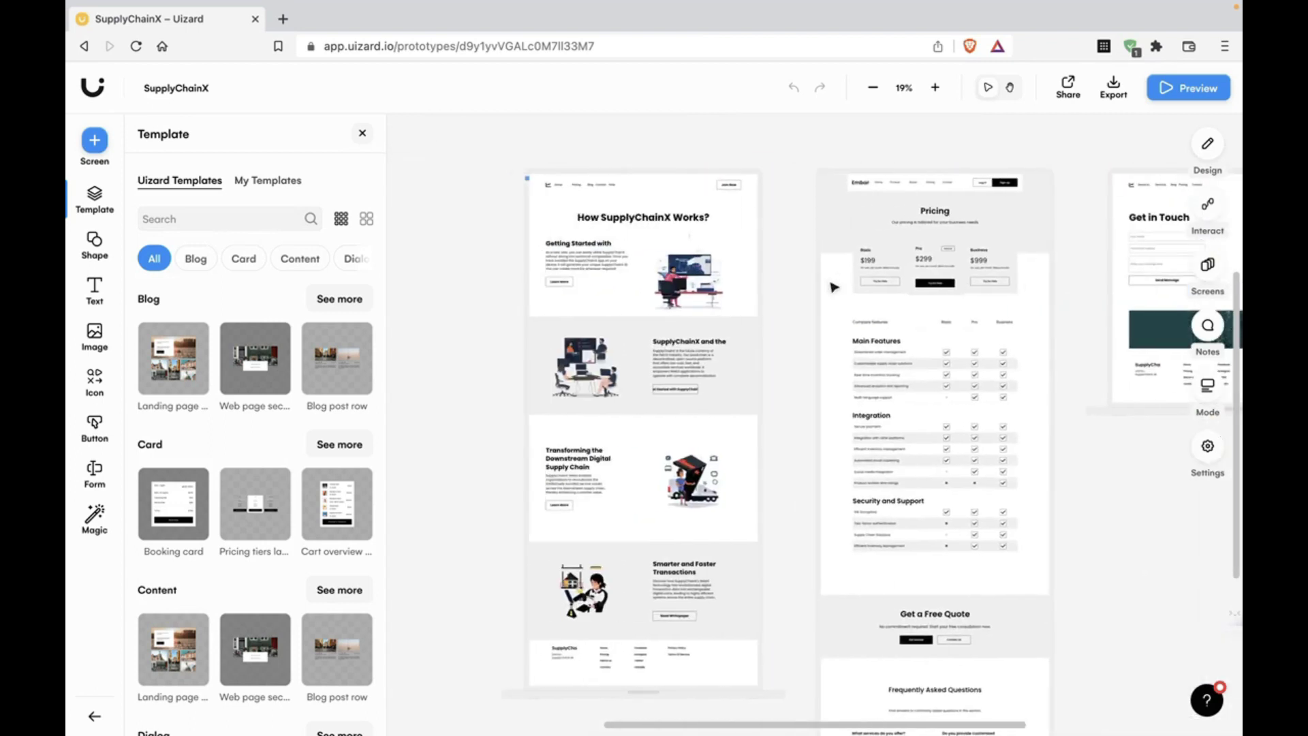
scroll(702, 255, "up", 3)
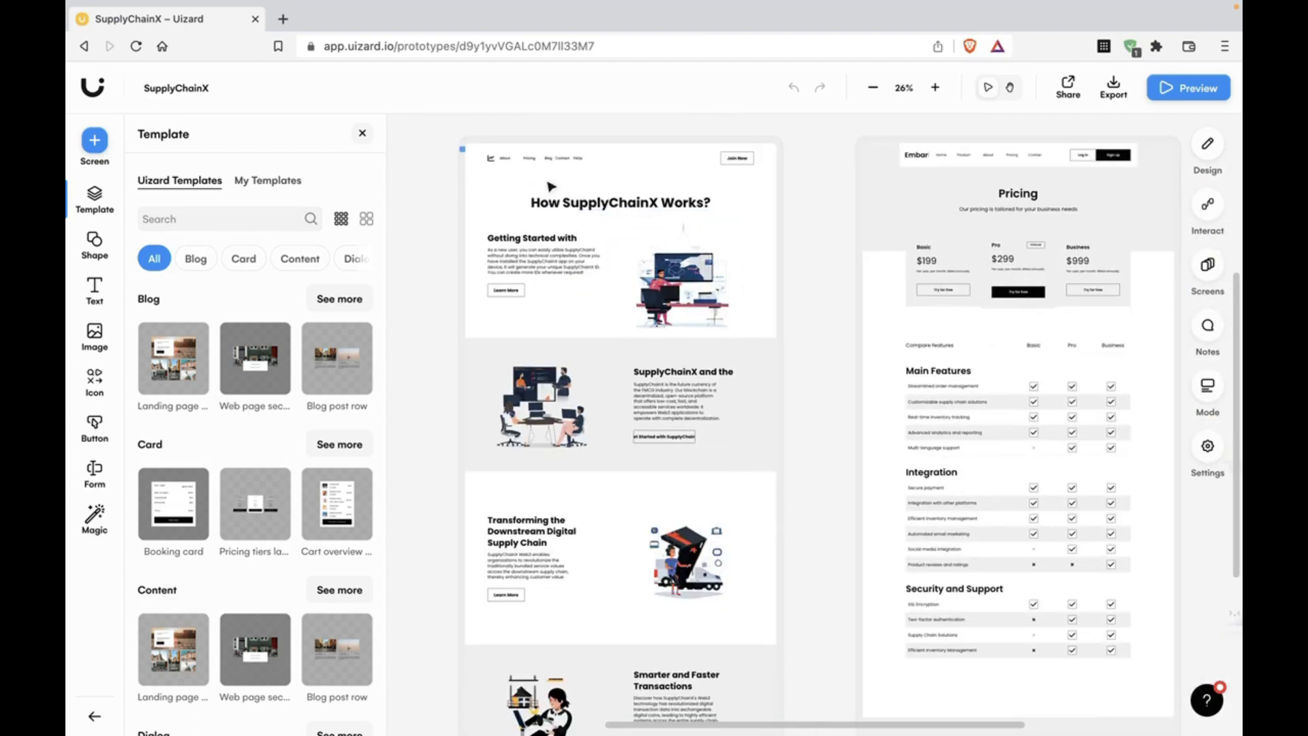
scroll(551, 186, "up", 4)
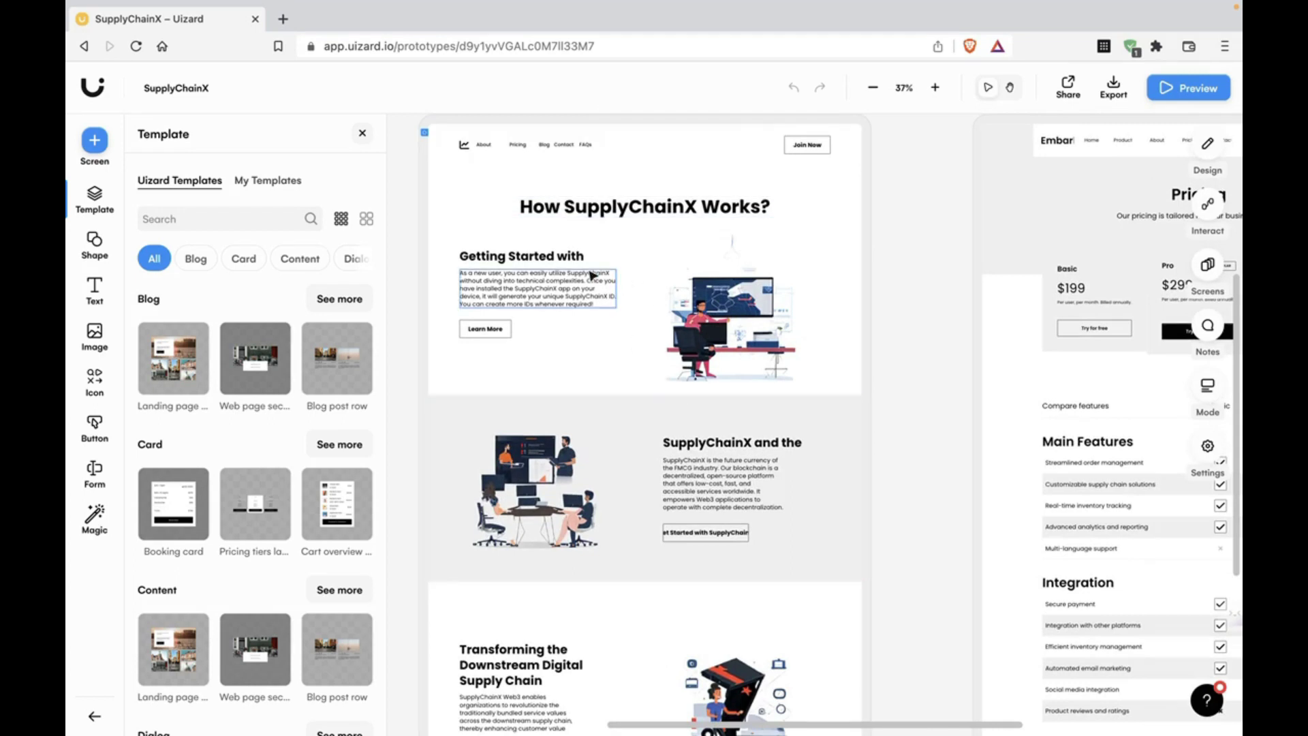
scroll(591, 275, "down", 2)
scroll(685, 434, "down", 5)
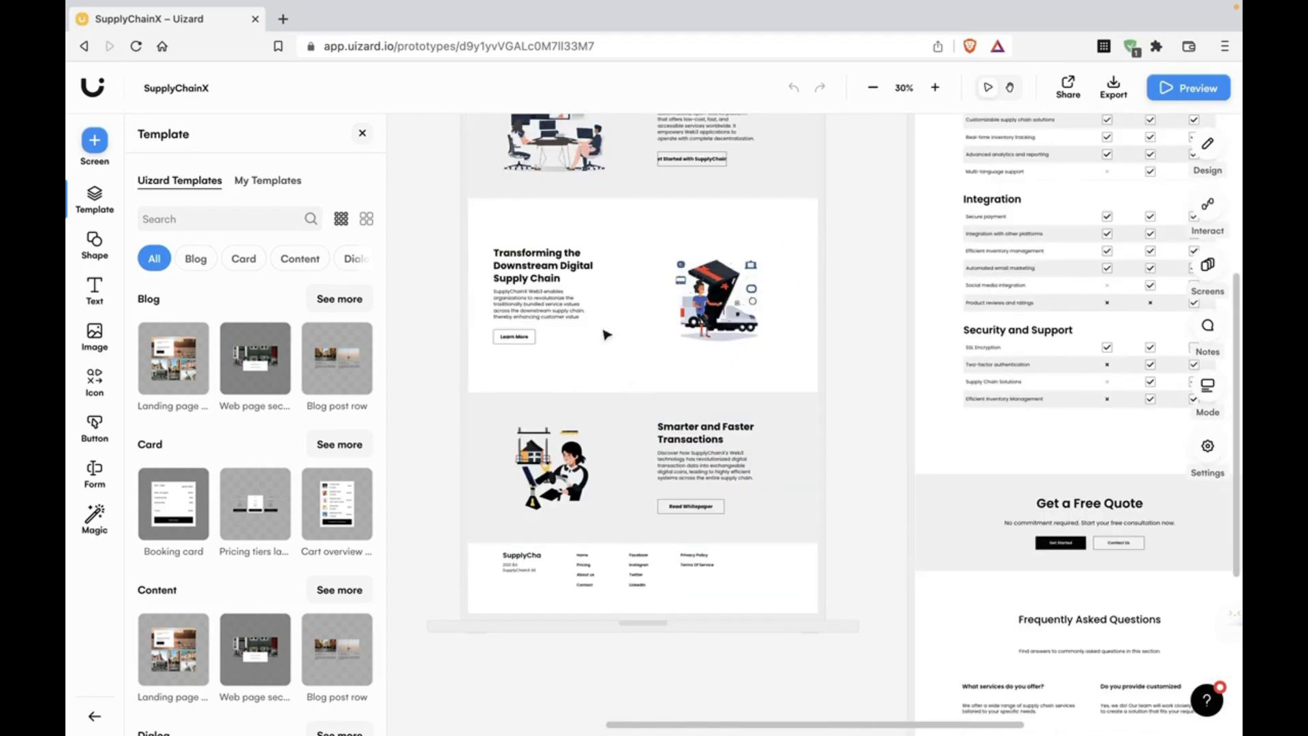
scroll(606, 334, "up", 6)
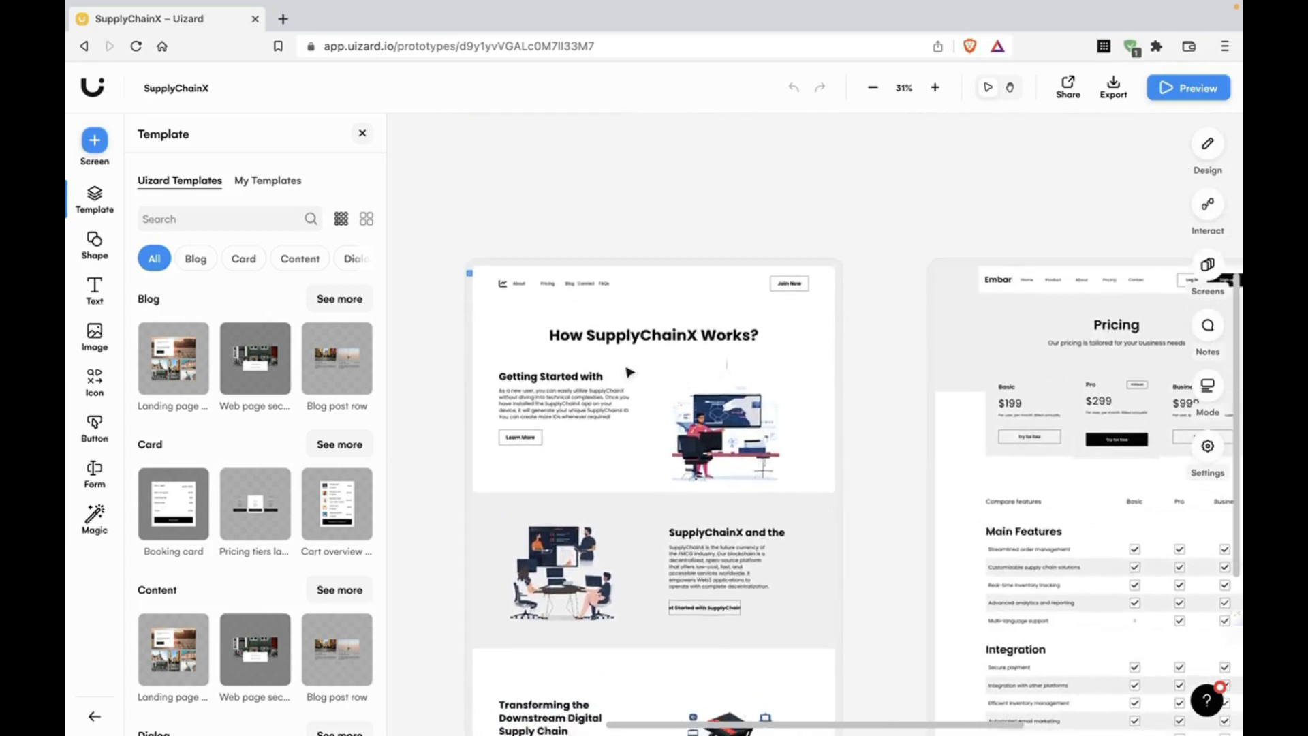
scroll(629, 372, "up", 3)
scroll(629, 372, "right", 5)
scroll(628, 372, "right", 10)
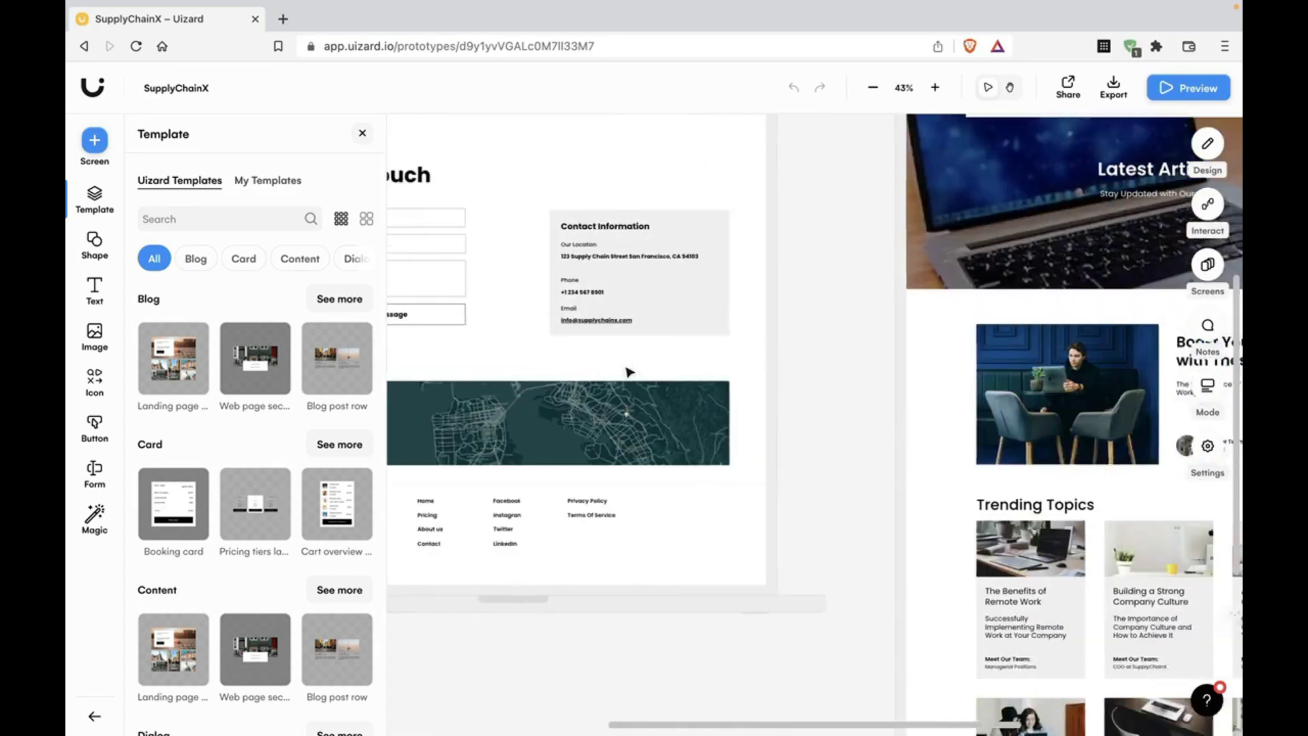
scroll(628, 372, "left", 15)
scroll(772, 345, "up", 5)
scroll(772, 345, "down", 5)
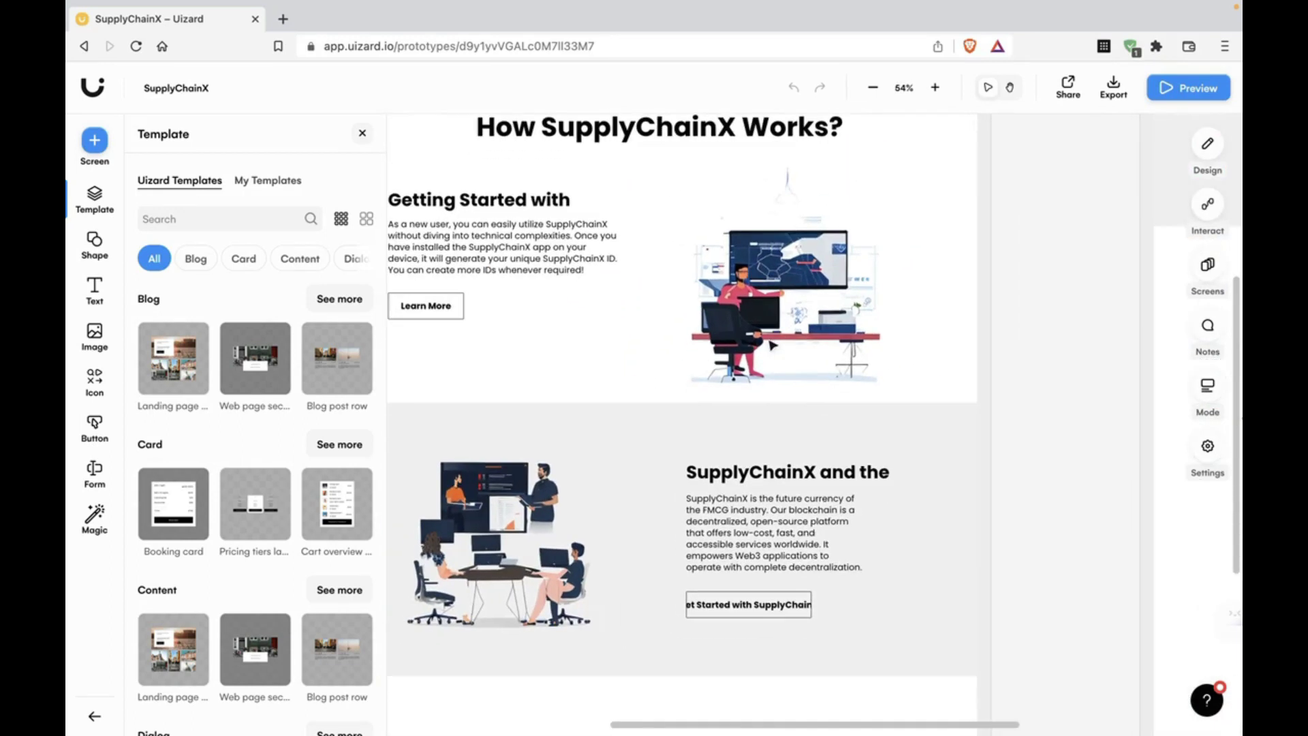
scroll(605, 546, "up", 6)
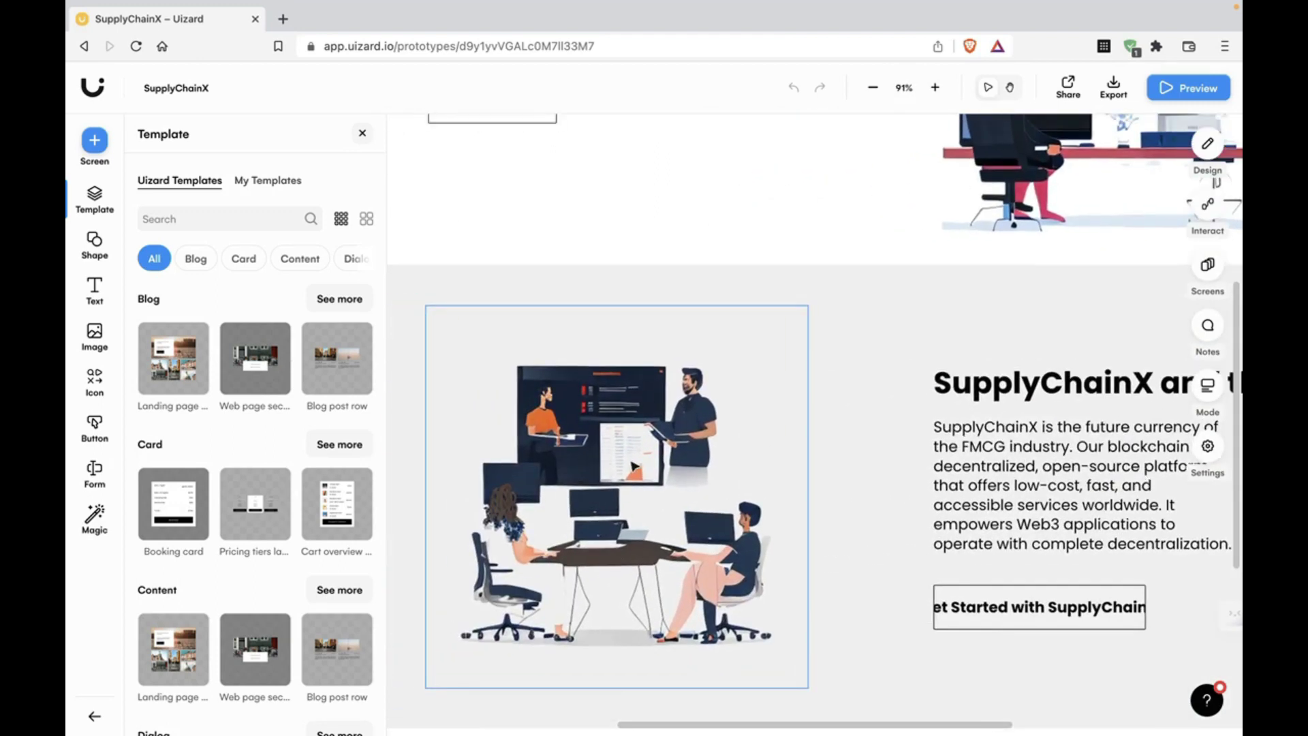
scroll(633, 467, "down", 5)
scroll(545, 407, "right", 10)
scroll(545, 408, "up", 2)
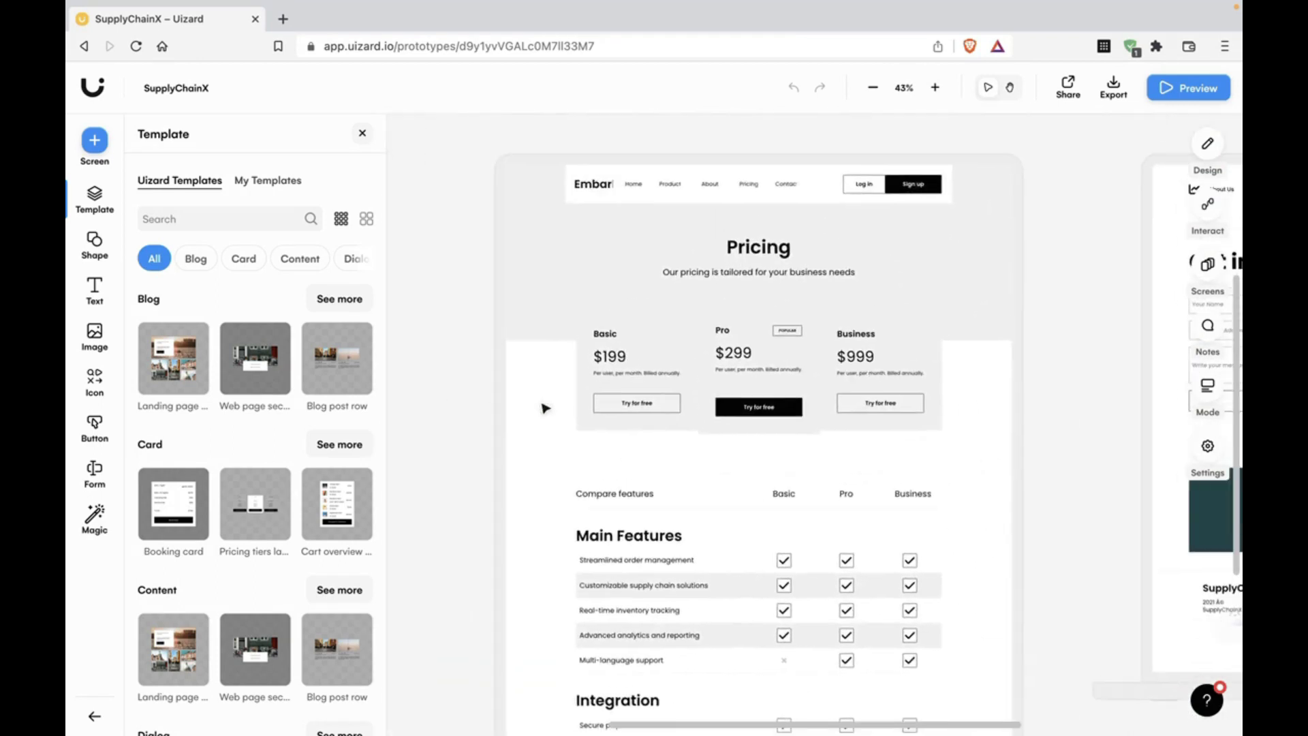
scroll(546, 407, "right", 3)
scroll(700, 282, "up", 1)
scroll(699, 287, "down", 2)
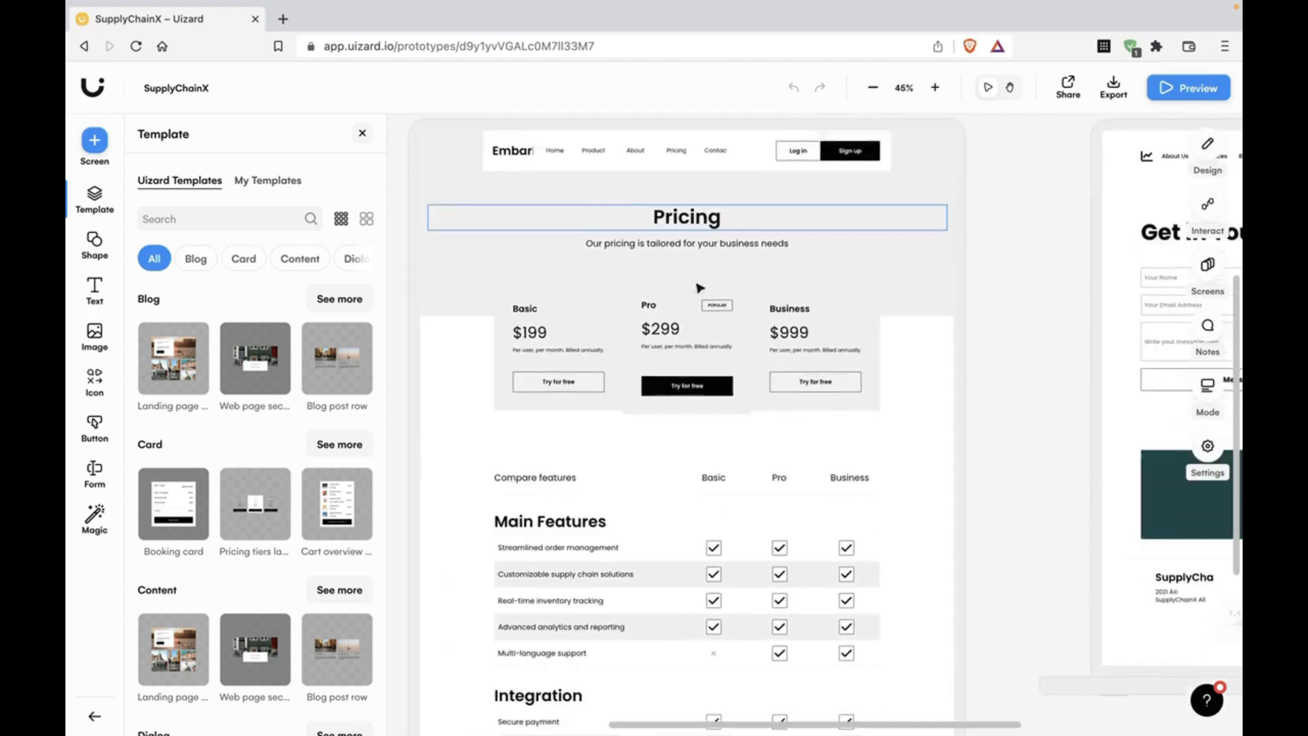
scroll(699, 287, "down", 1)
scroll(688, 327, "down", 3)
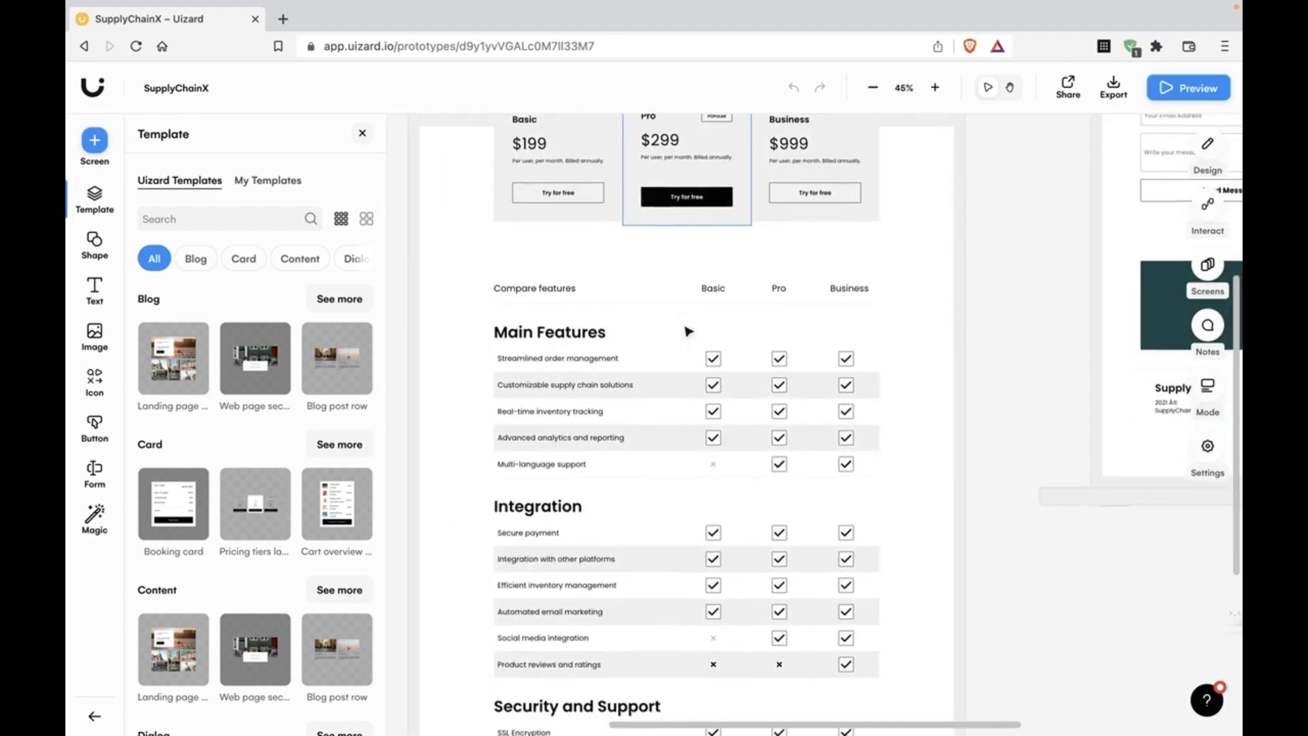
scroll(688, 331, "down", 3)
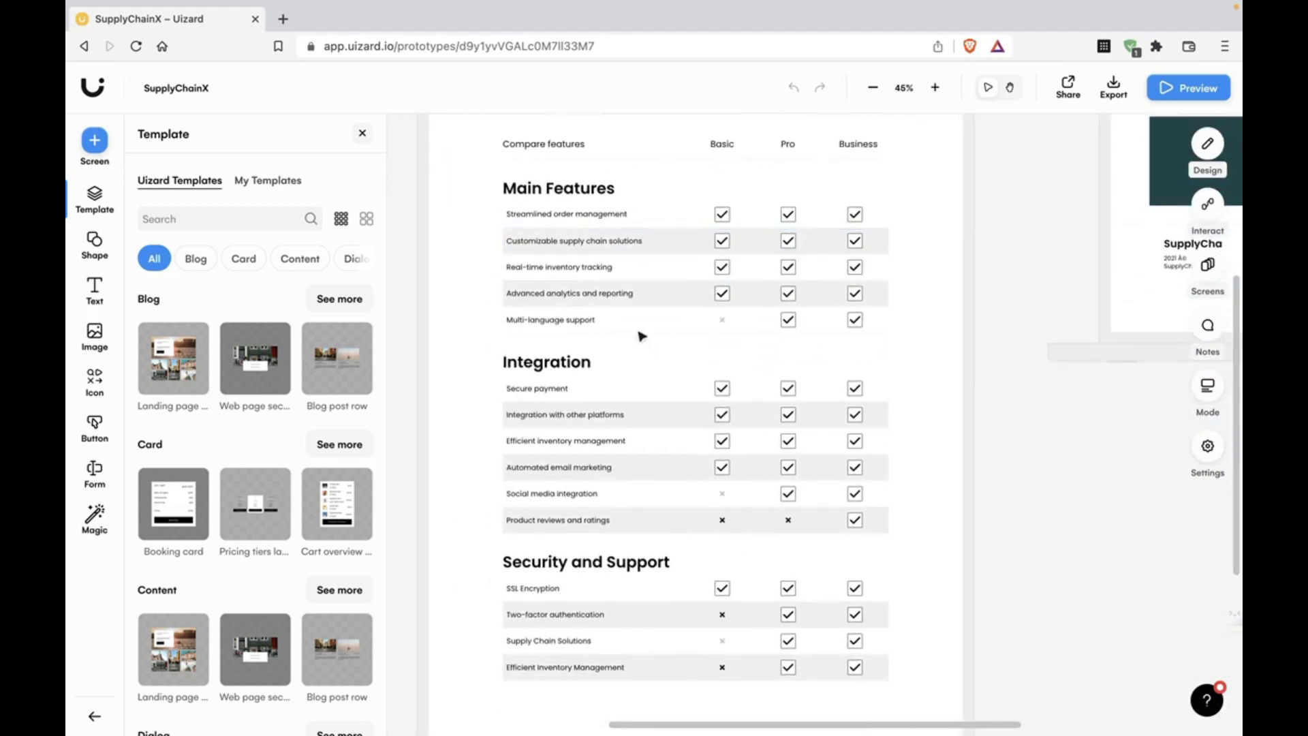
scroll(700, 371, "down", 3)
scroll(701, 373, "right", 3)
scroll(702, 373, "up", 1)
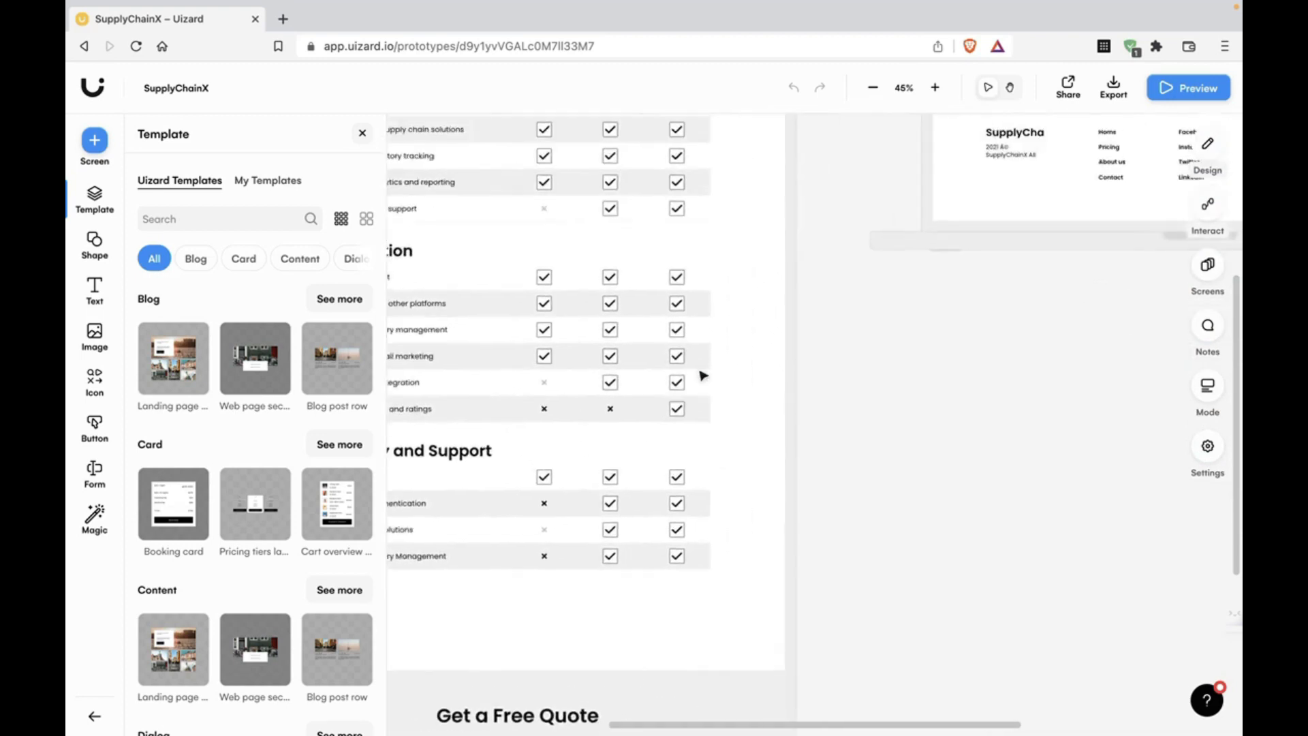
scroll(703, 375, "up", 5)
scroll(702, 375, "right", 5)
scroll(702, 376, "down", 3)
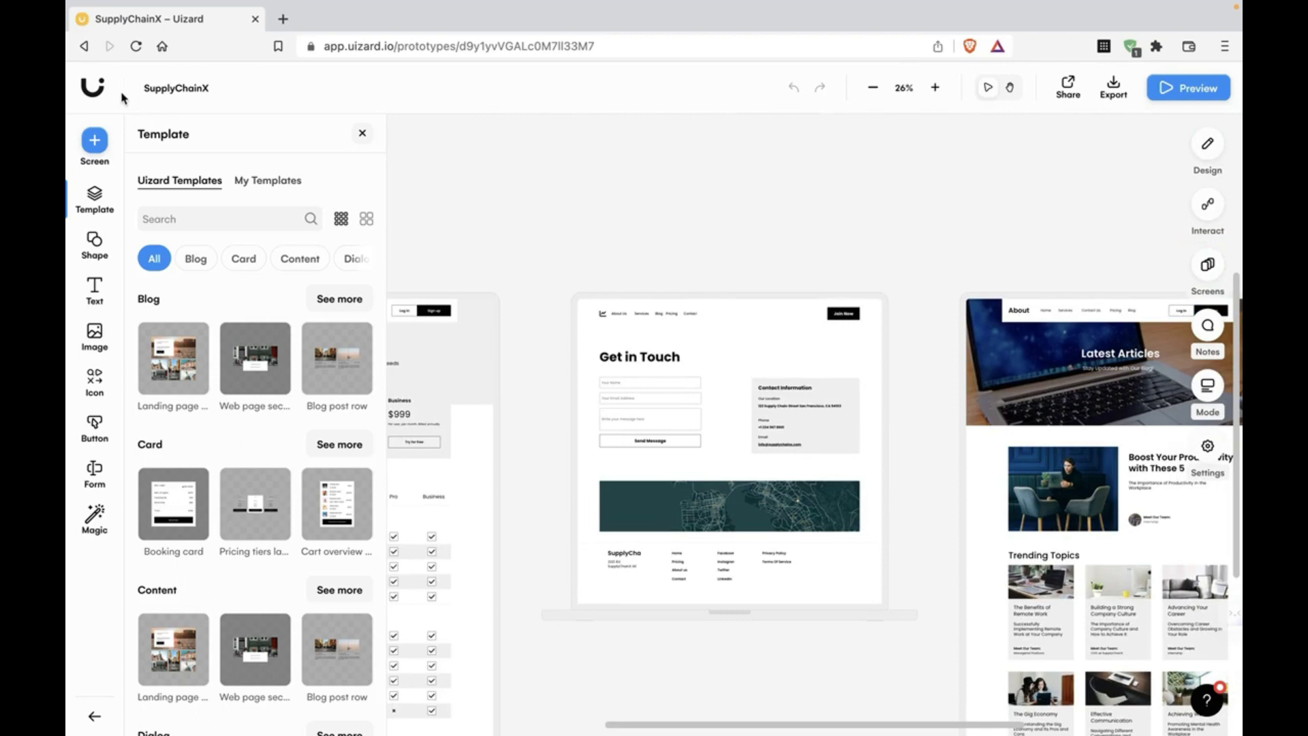
scroll(479, 217, "left", 3)
scroll(479, 216, "down", 3)
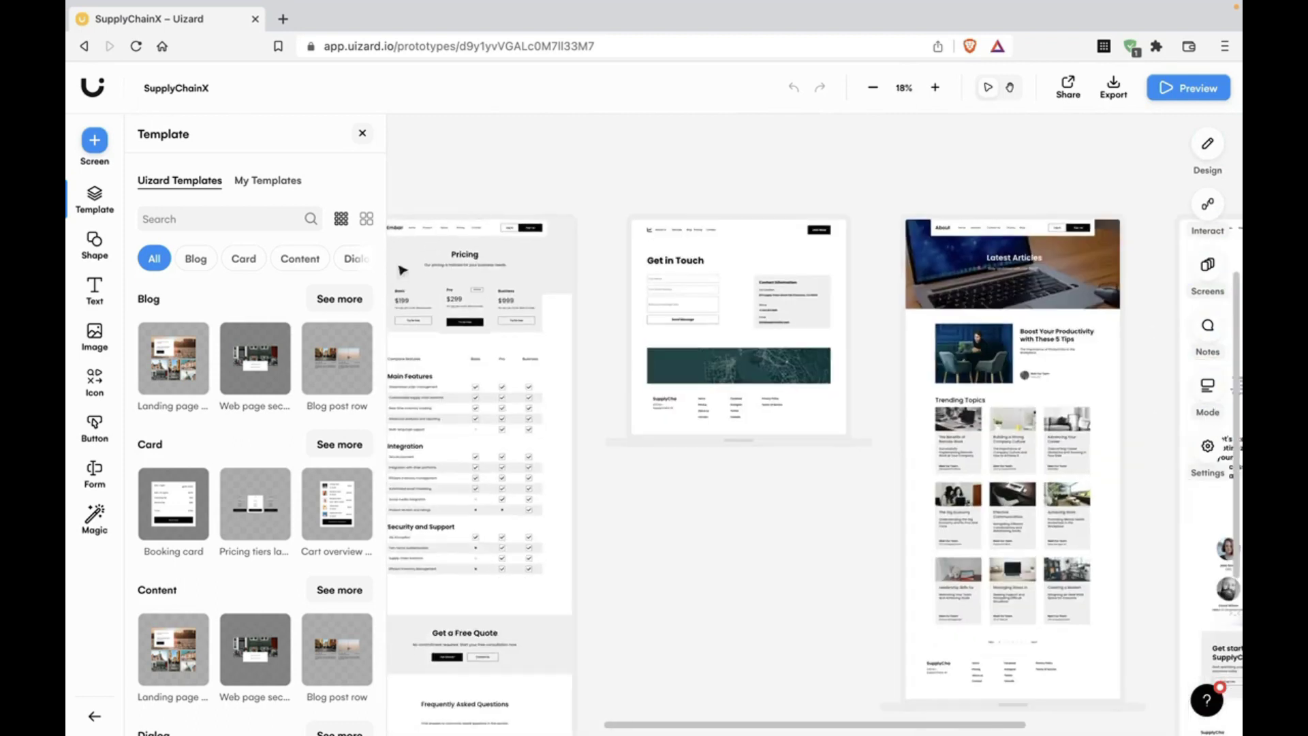
Open the Magic tools panel and scroll through its options to the Wireframe Scanner
left_click(121, 533)
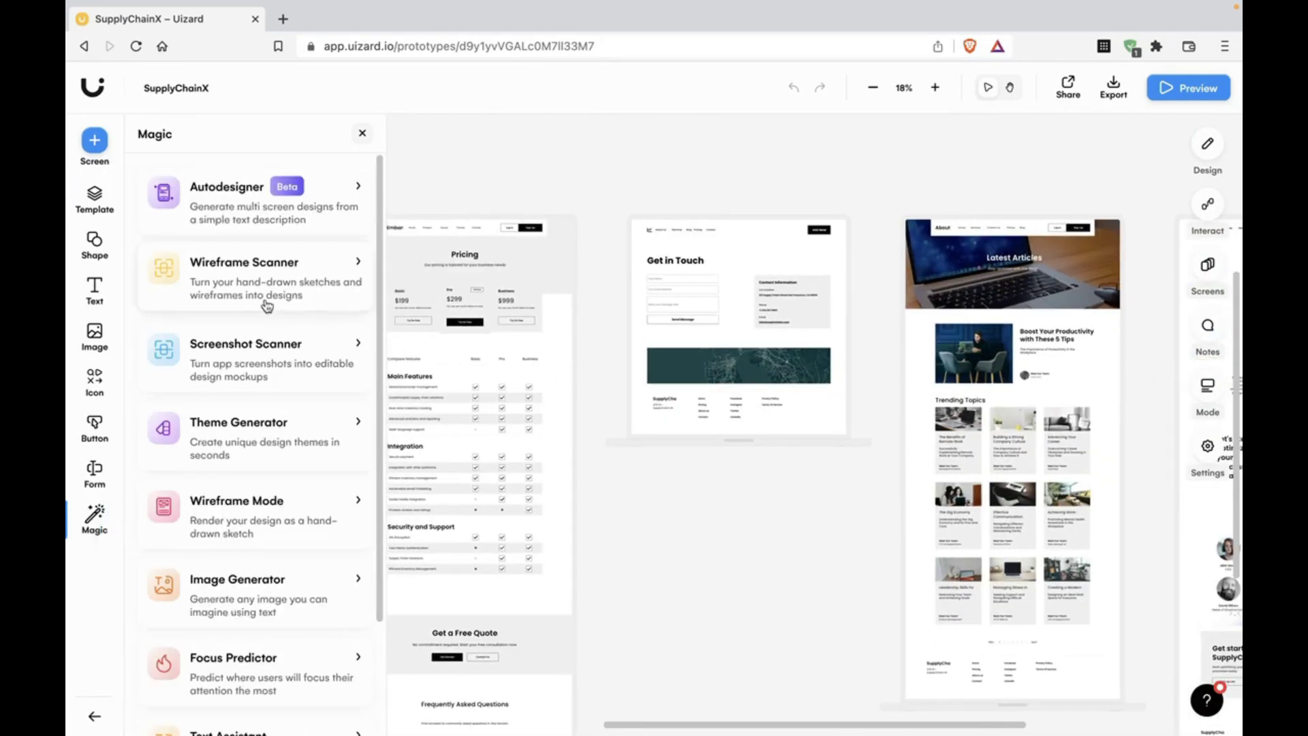
scroll(267, 304, "down", 3)
scroll(267, 306, "up", 3)
scroll(268, 334, "down", 3)
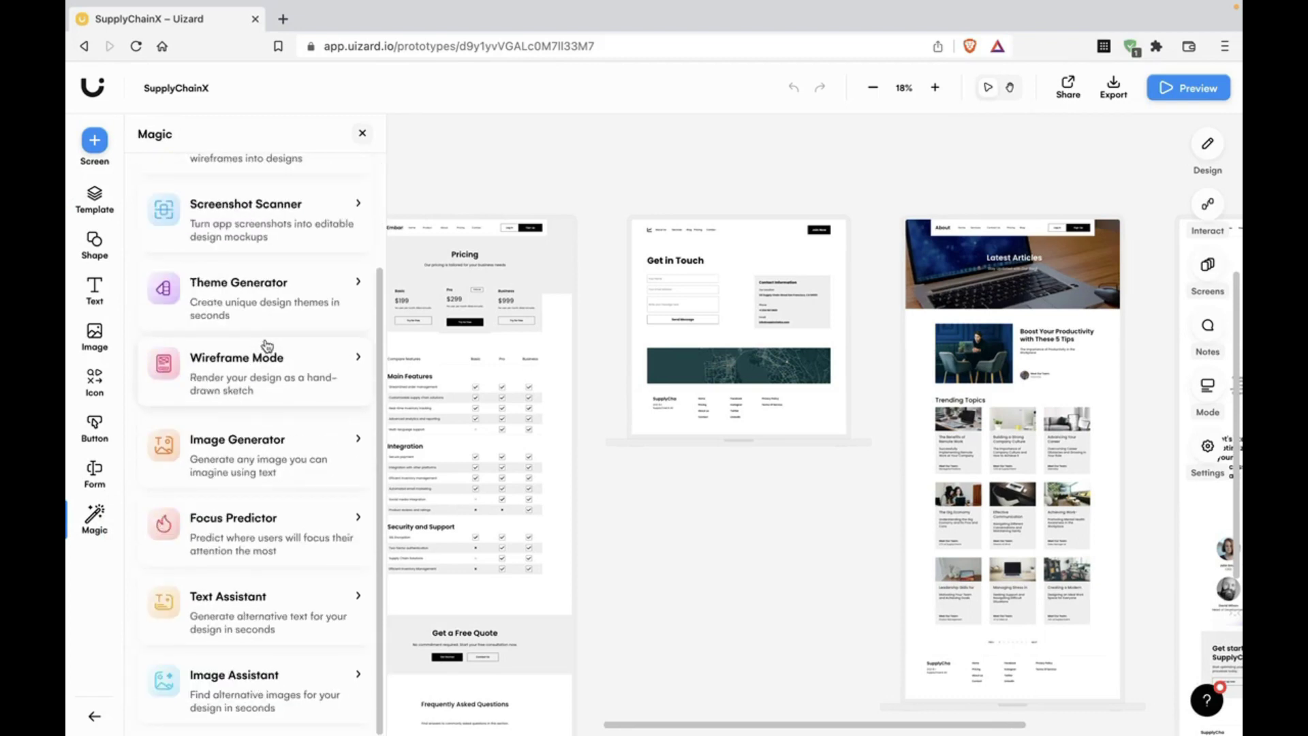
scroll(266, 346, "up", 3)
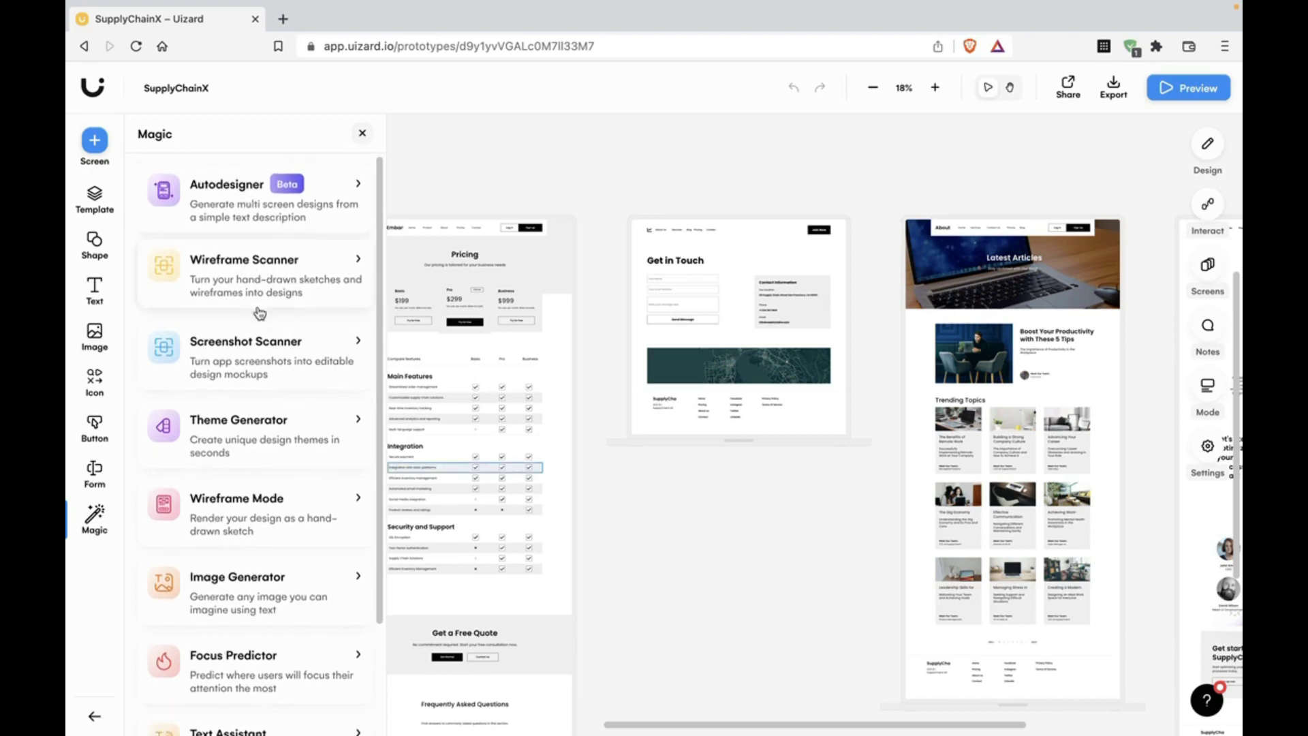
scroll(259, 312, "down", 1)
scroll(259, 312, "down", 1)
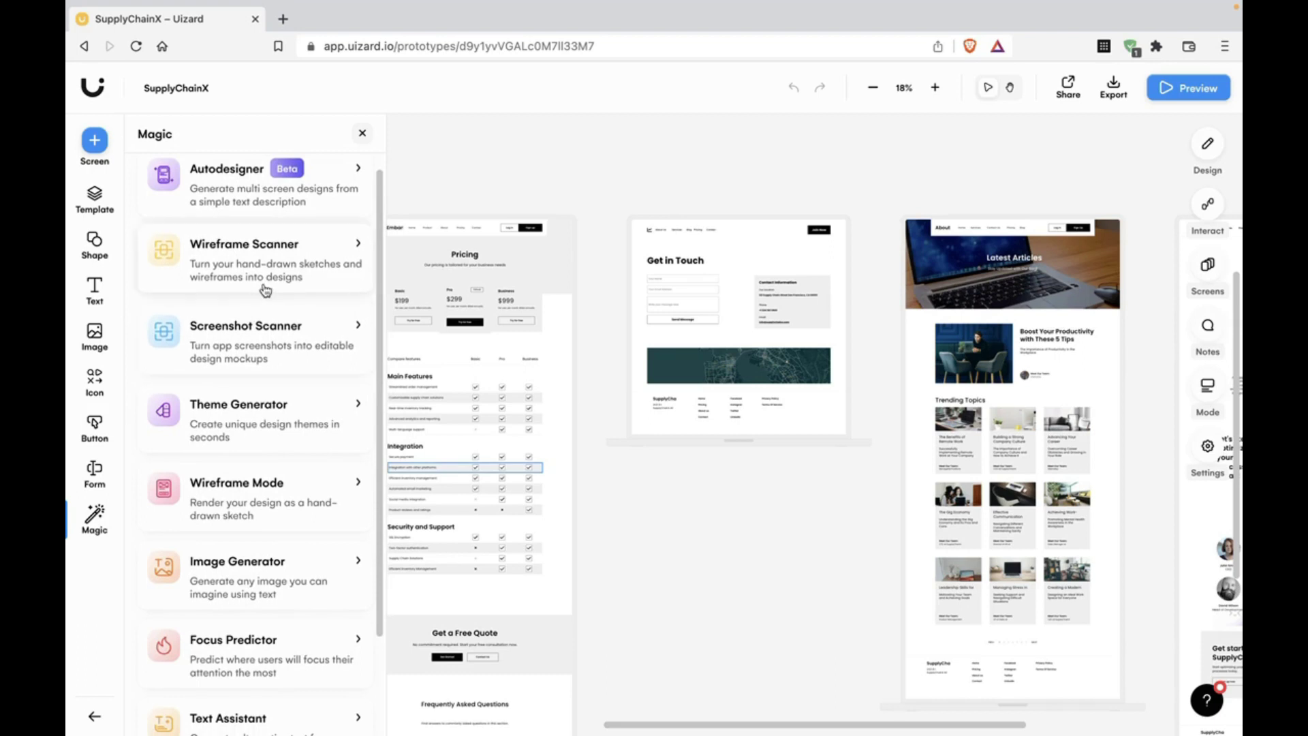
Import the second example hand-drawn sketch from the Wireframe Scanner as a Mobile screen
left_click(308, 273)
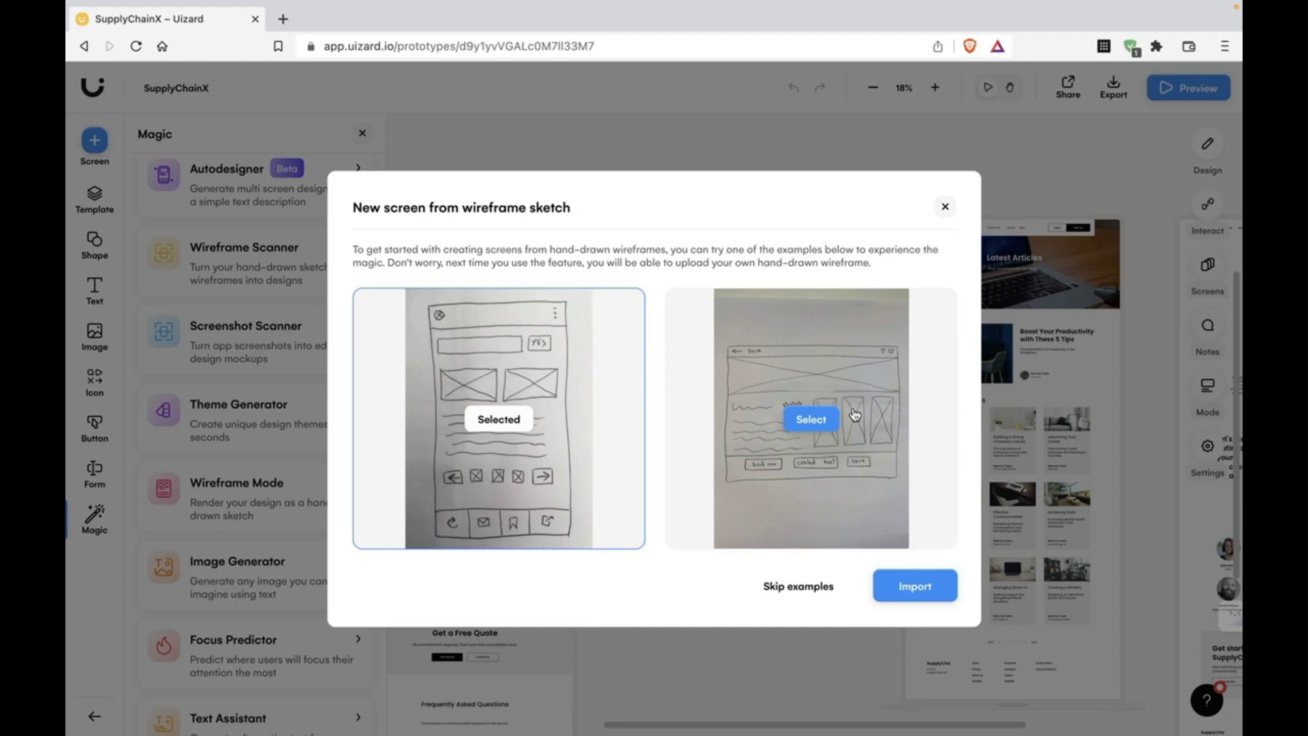
left_click(1211, 409)
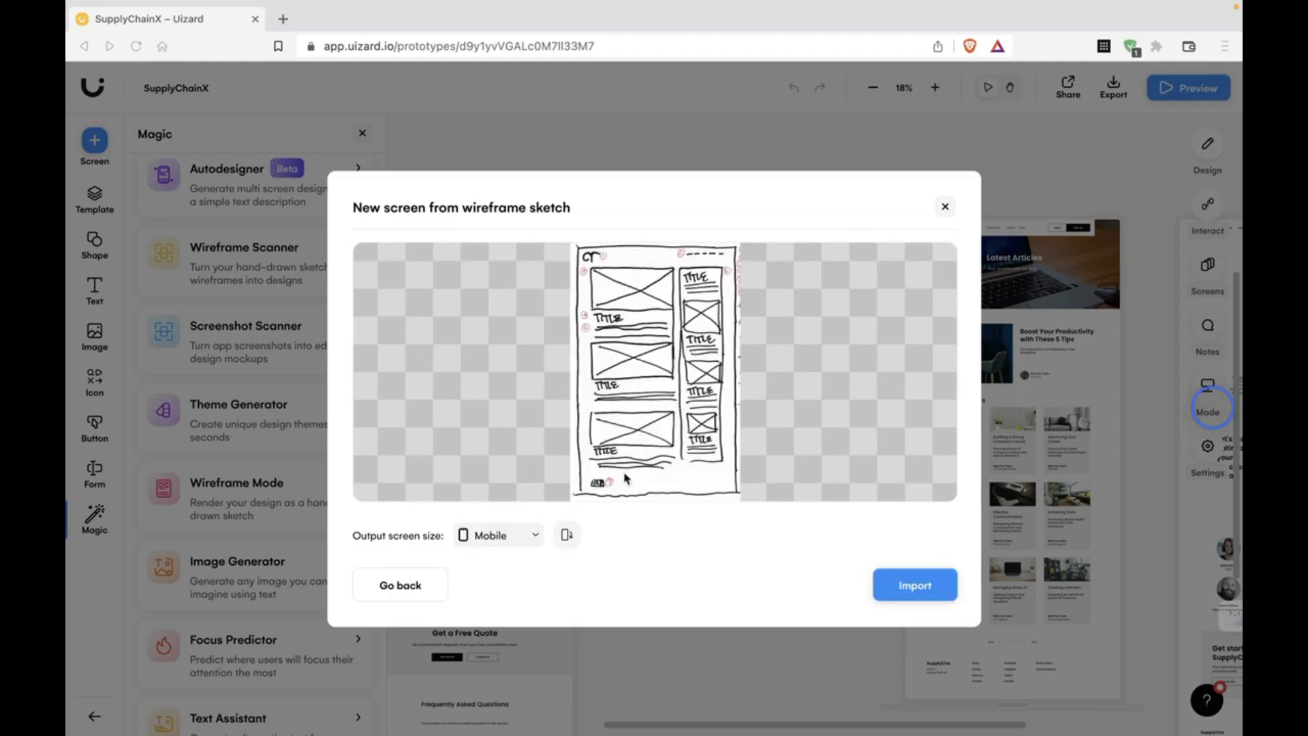
left_click(903, 583)
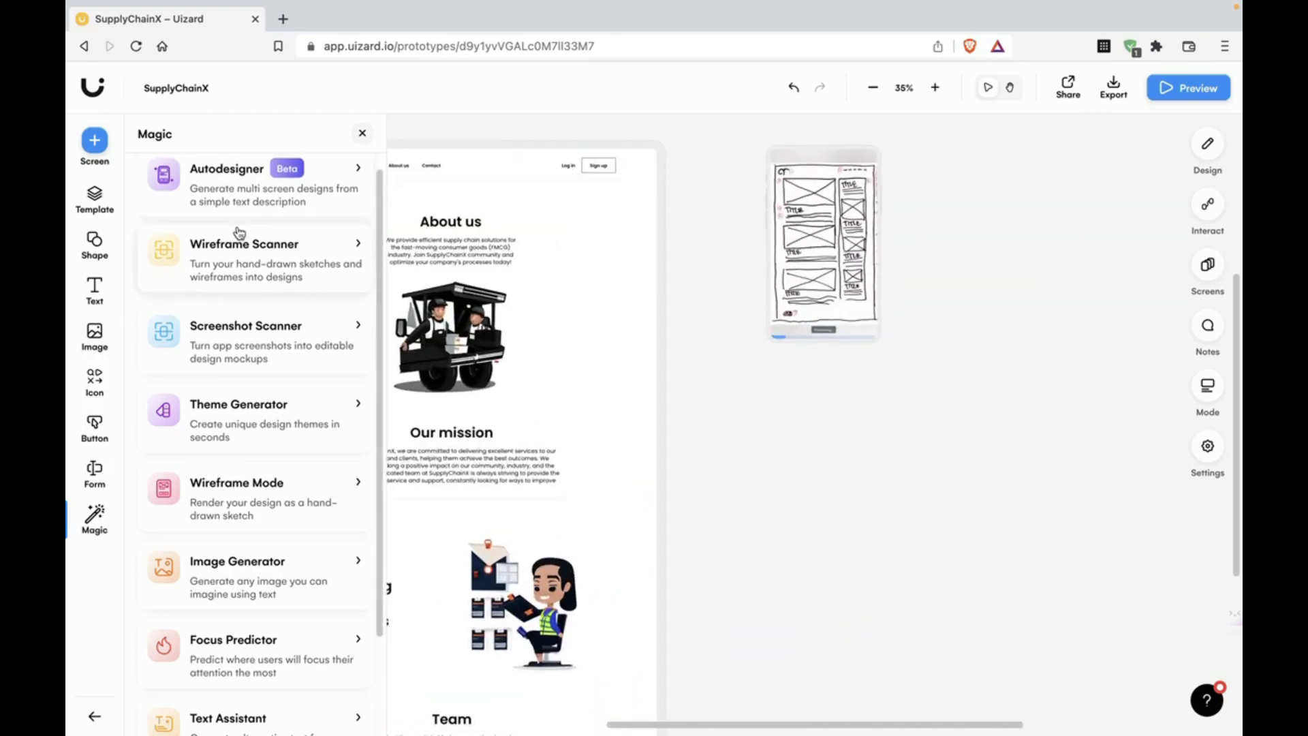
Close the Wireframe Scanner dialog and zoom in on the generated New Screen
left_click(293, 255)
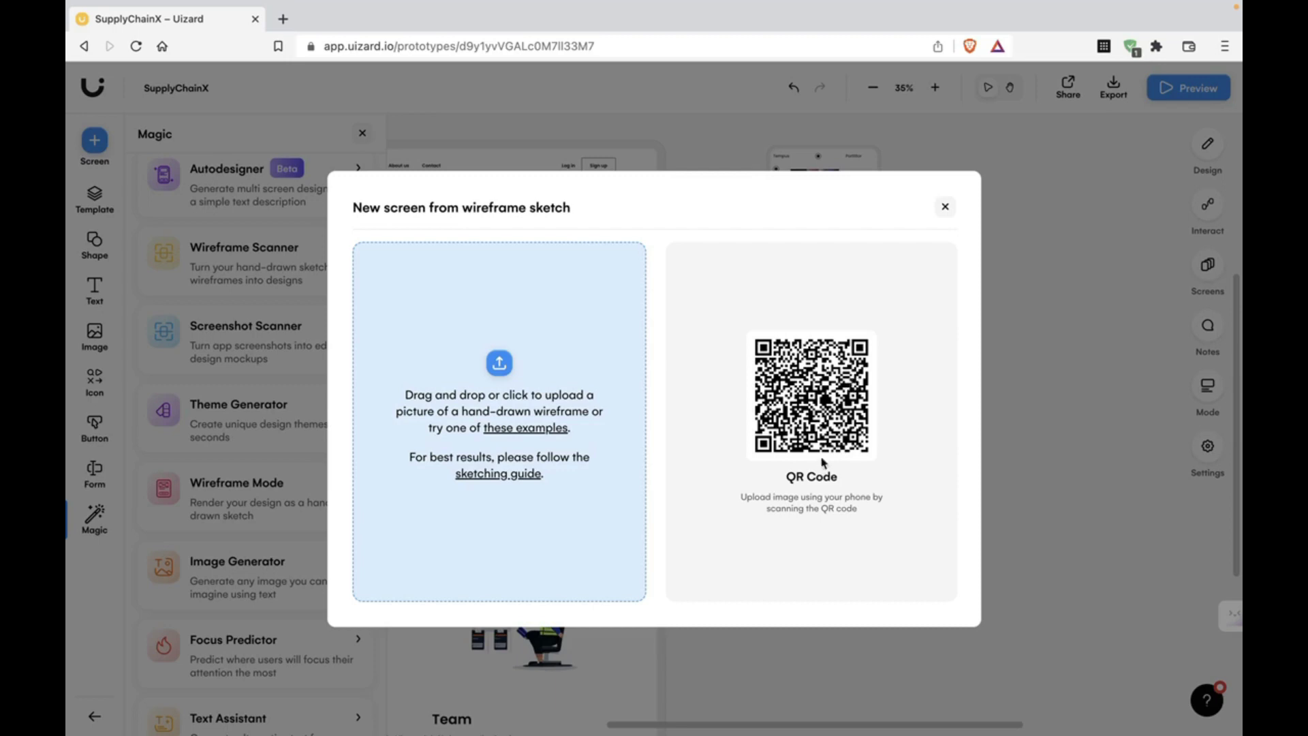
left_click(947, 208)
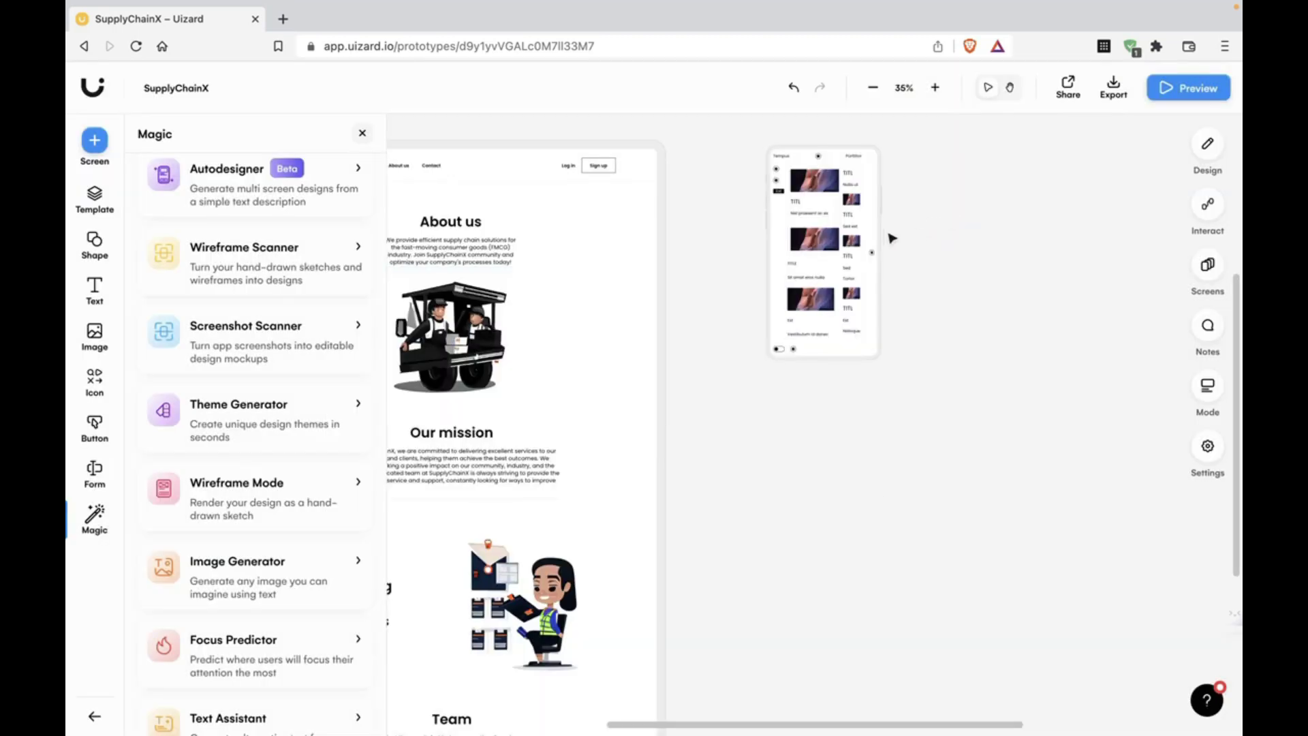
scroll(891, 236, "up", 5)
scroll(779, 195, "up", 2)
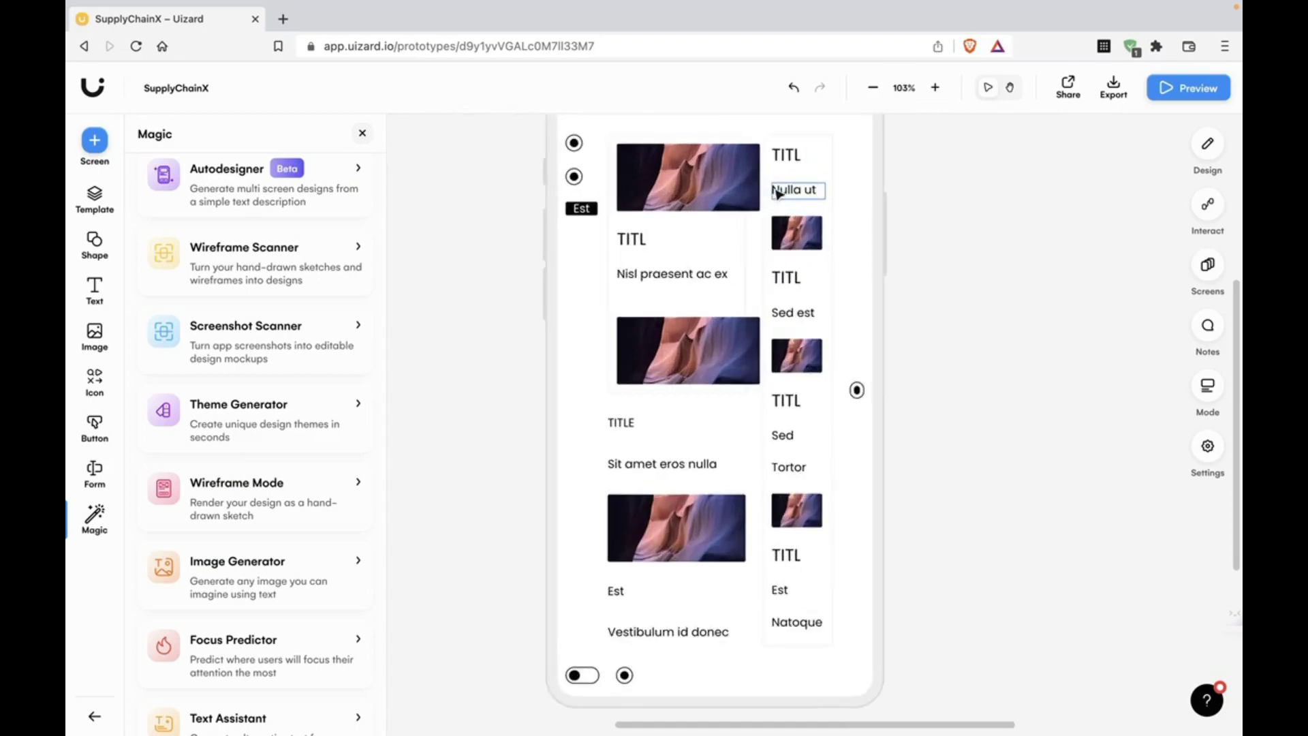
left_click(274, 245)
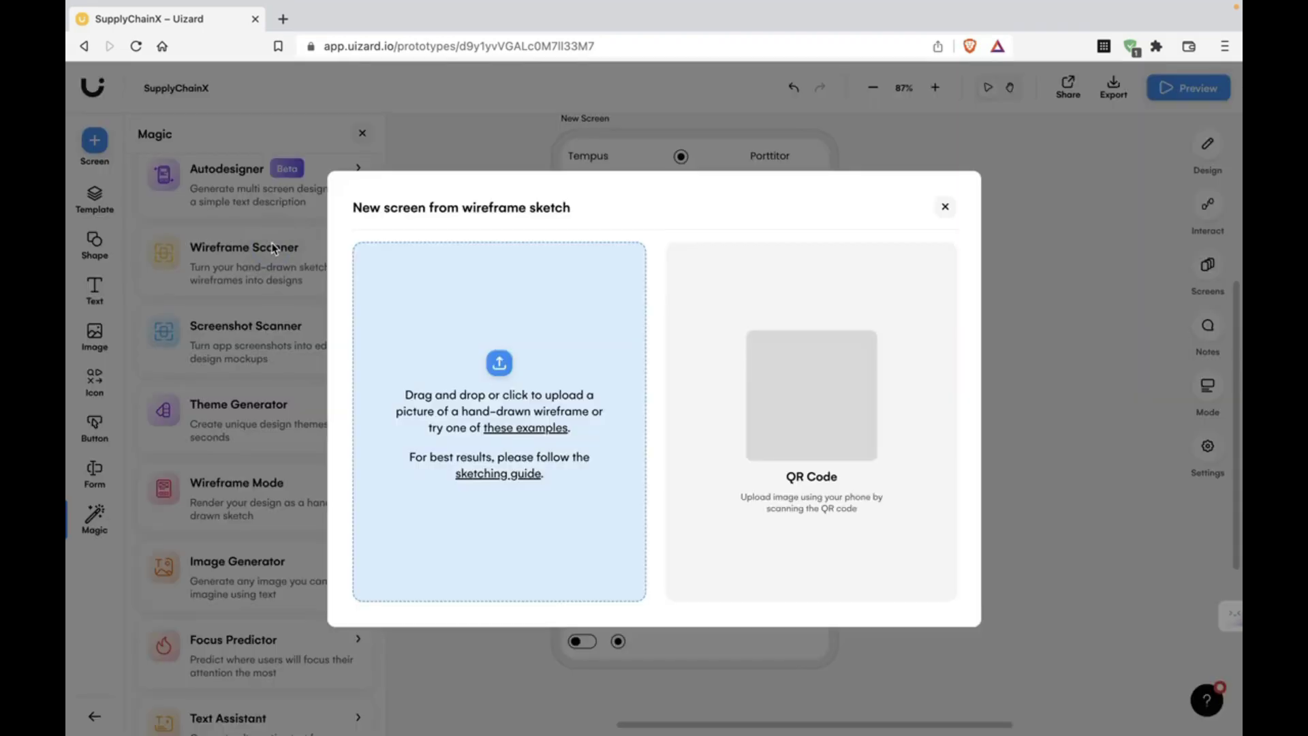
left_click(945, 204)
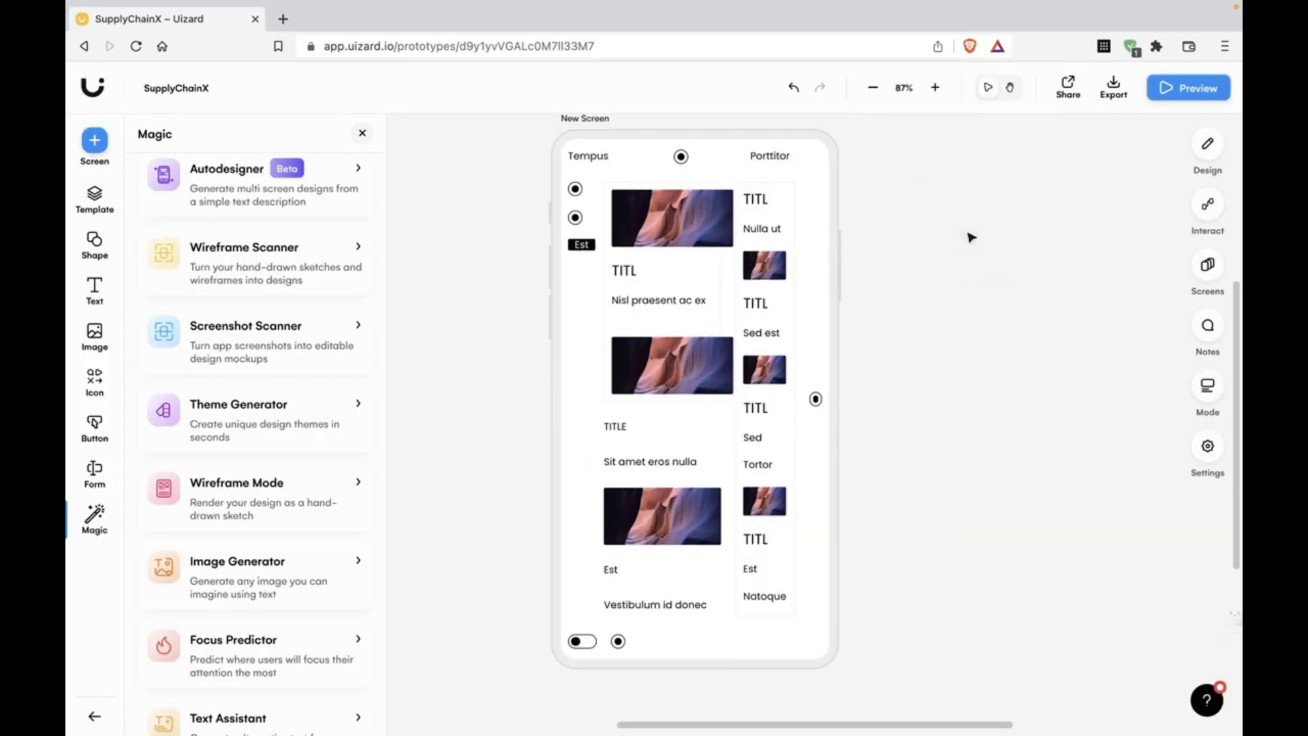
Place the original hand-drawn sketch image beside the New Screen
left_click(1214, 409)
scroll(1042, 433, "right", 3)
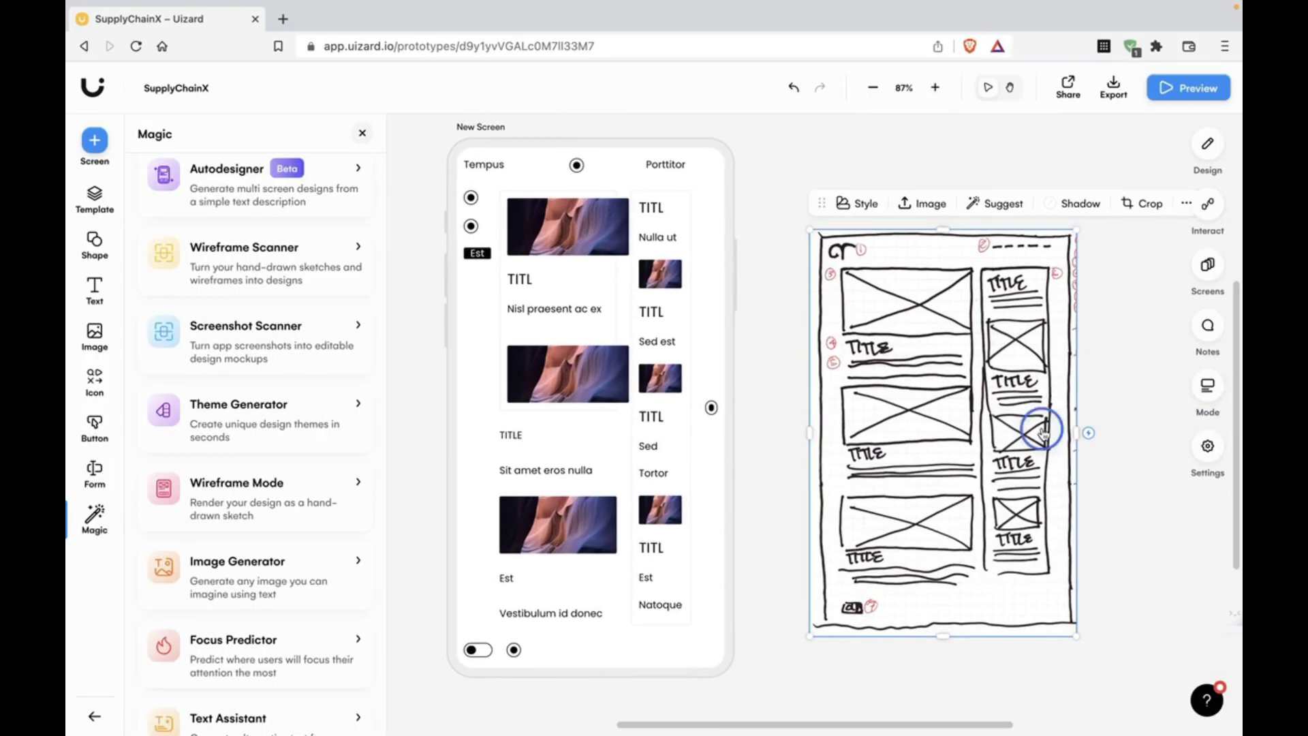
left_click(1130, 292)
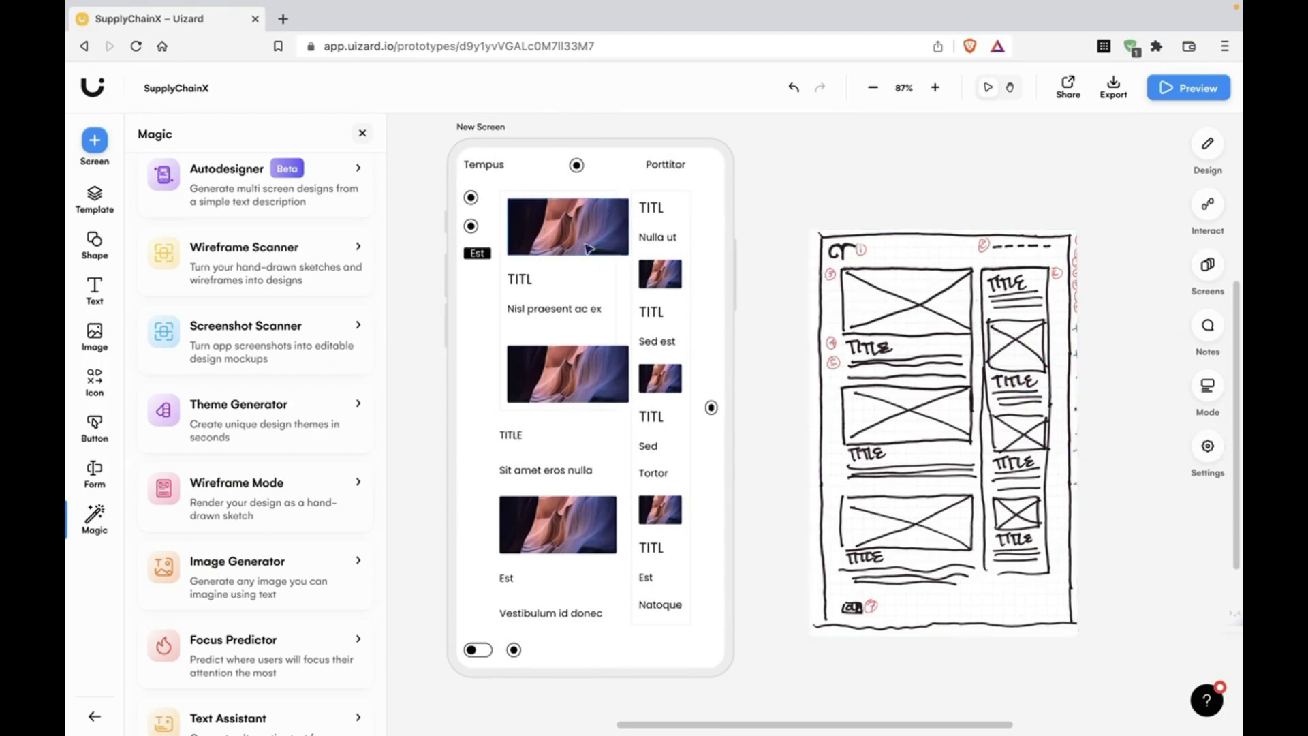
Inspect the scanned images, TITL heading, Nisl praesent text and right column, then zoom out to 50%
left_click(549, 225)
left_click(588, 280)
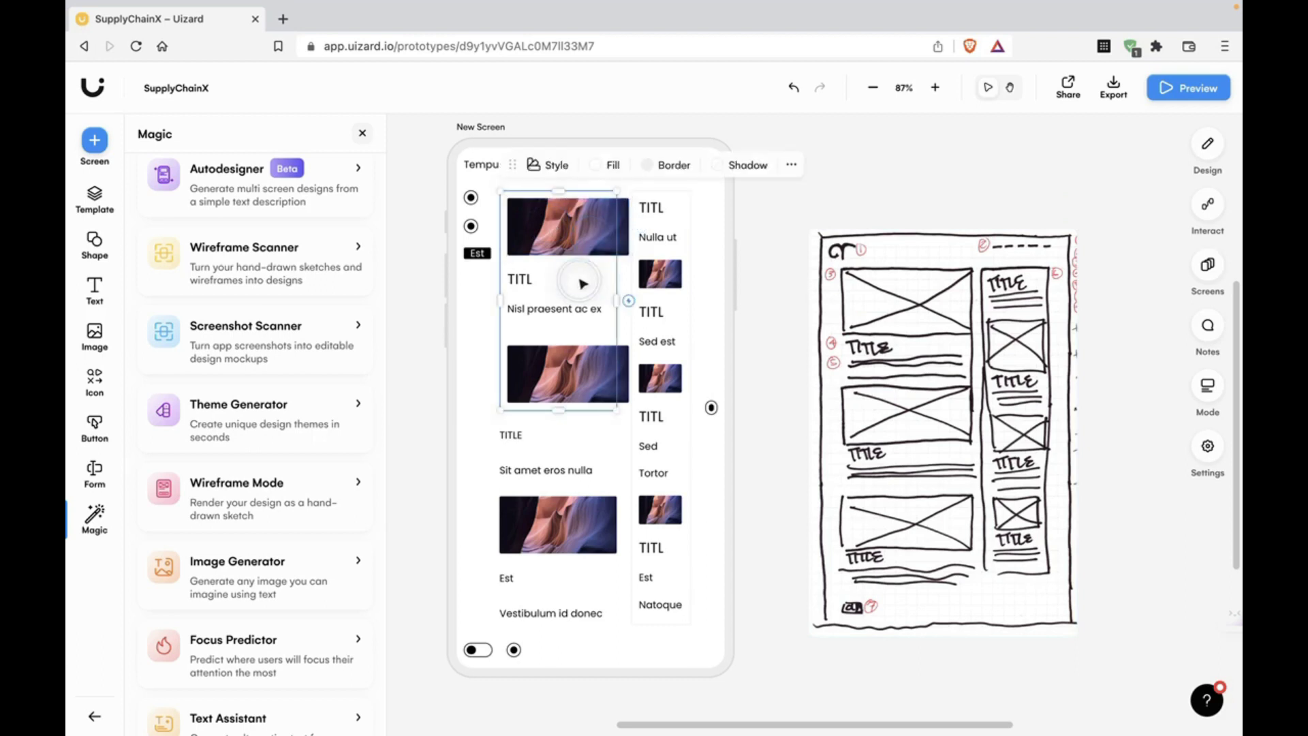
left_click(526, 278)
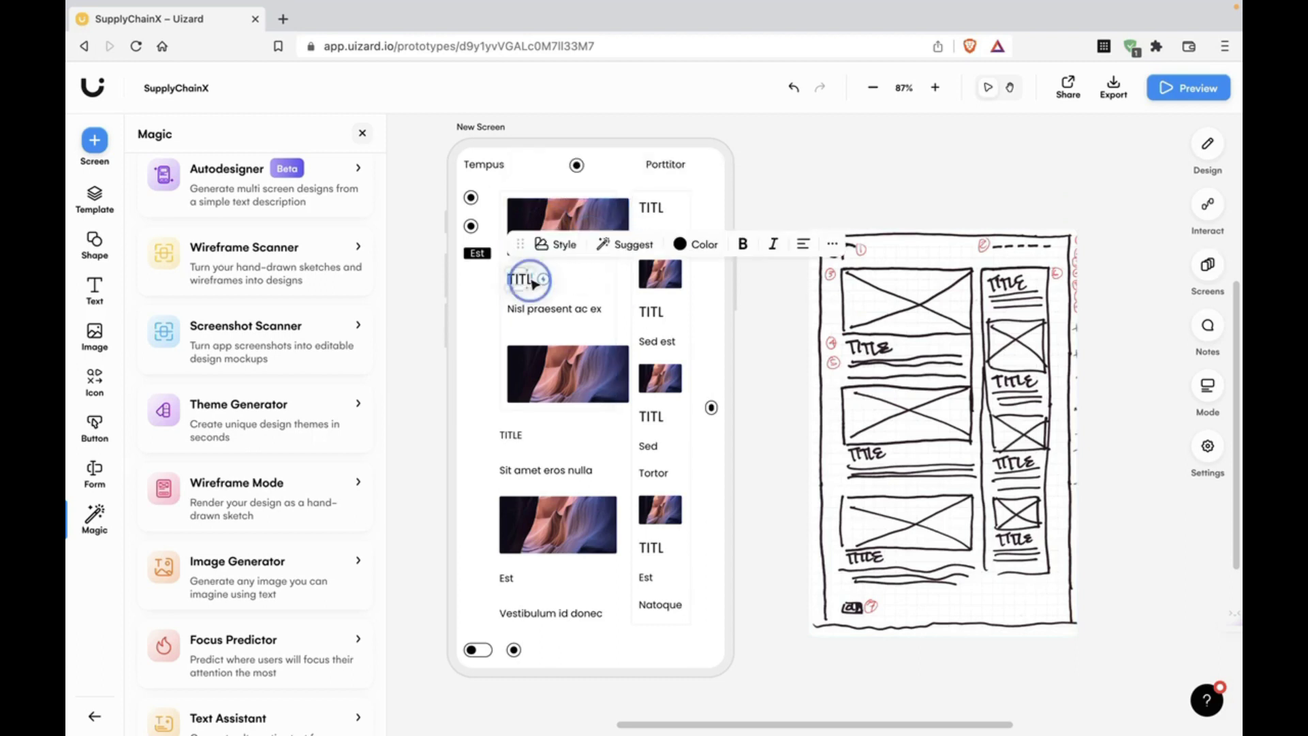
left_click(548, 325)
left_click(538, 443)
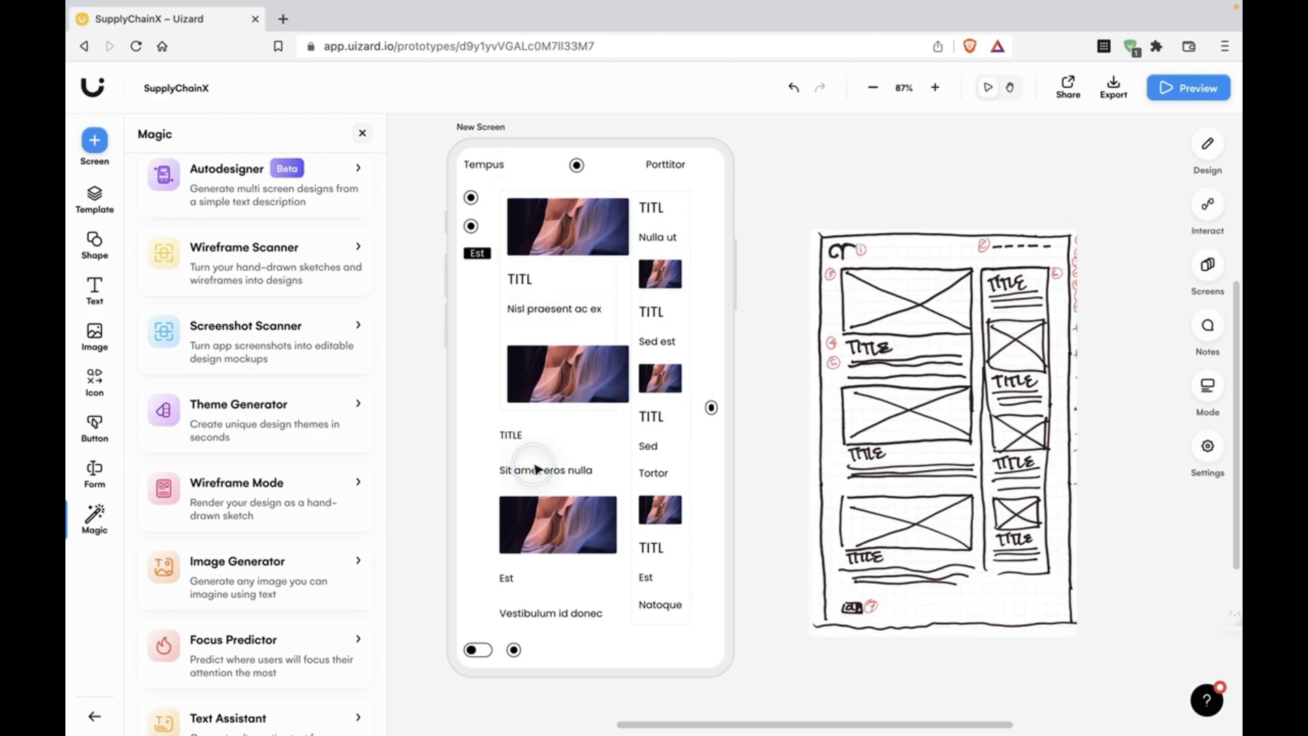
left_click(545, 538)
left_click(641, 466)
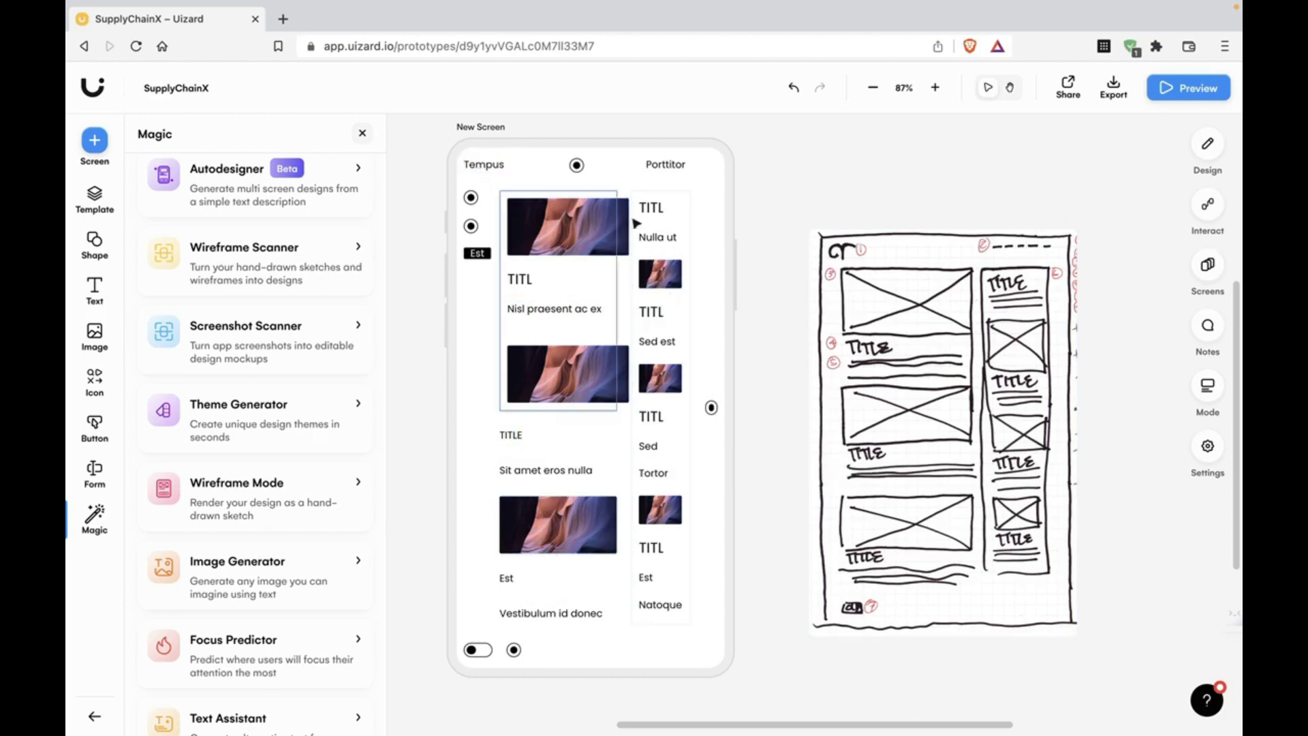
scroll(654, 252, "down", 5)
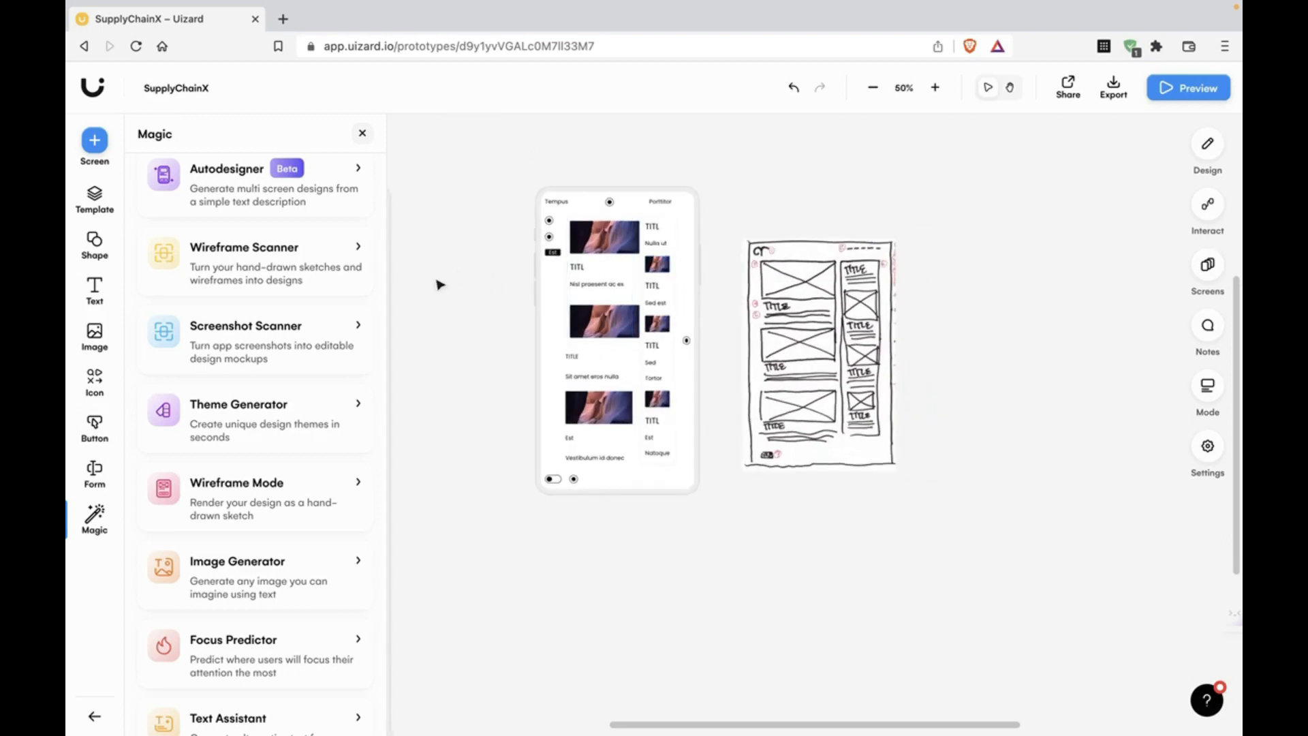
scroll(439, 285, "down", 2)
Skip and close the Screenshot Scanner, then open the Awwwards, Saint Urbain and KUYA sites in new tabs
left_click(327, 338)
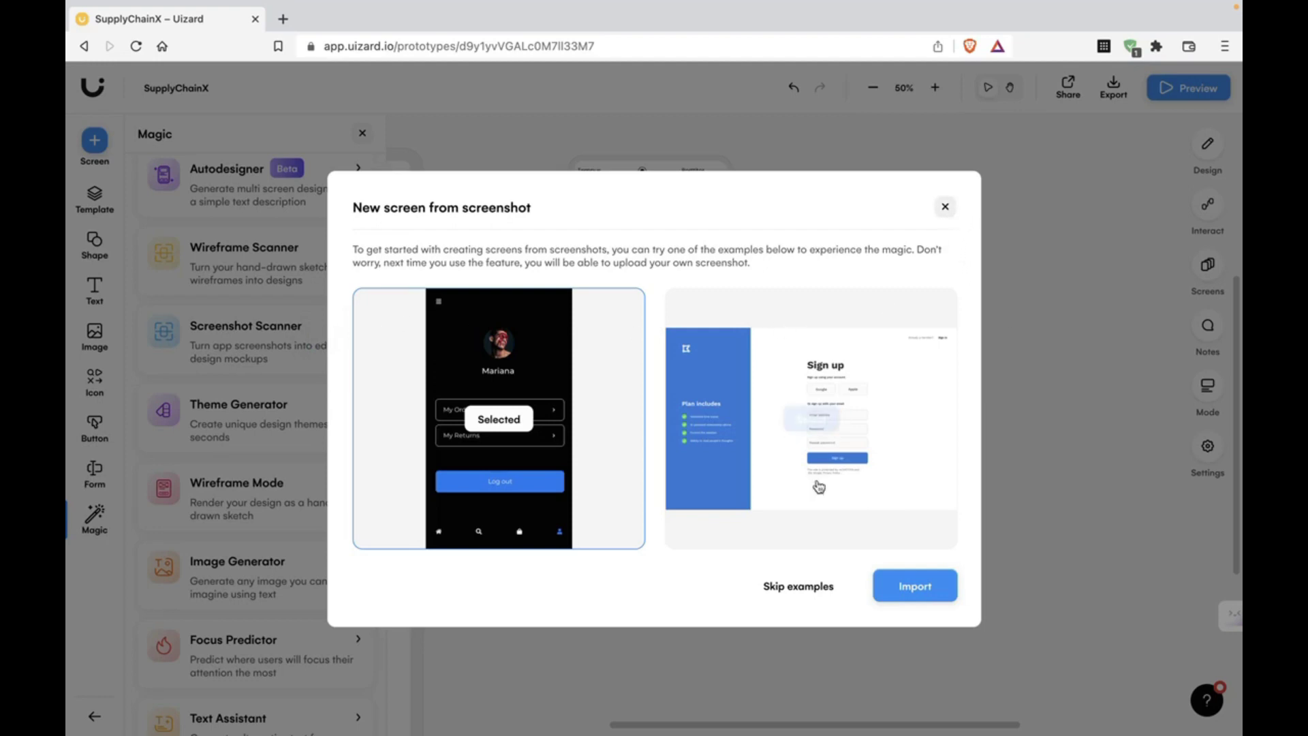
left_click(780, 584)
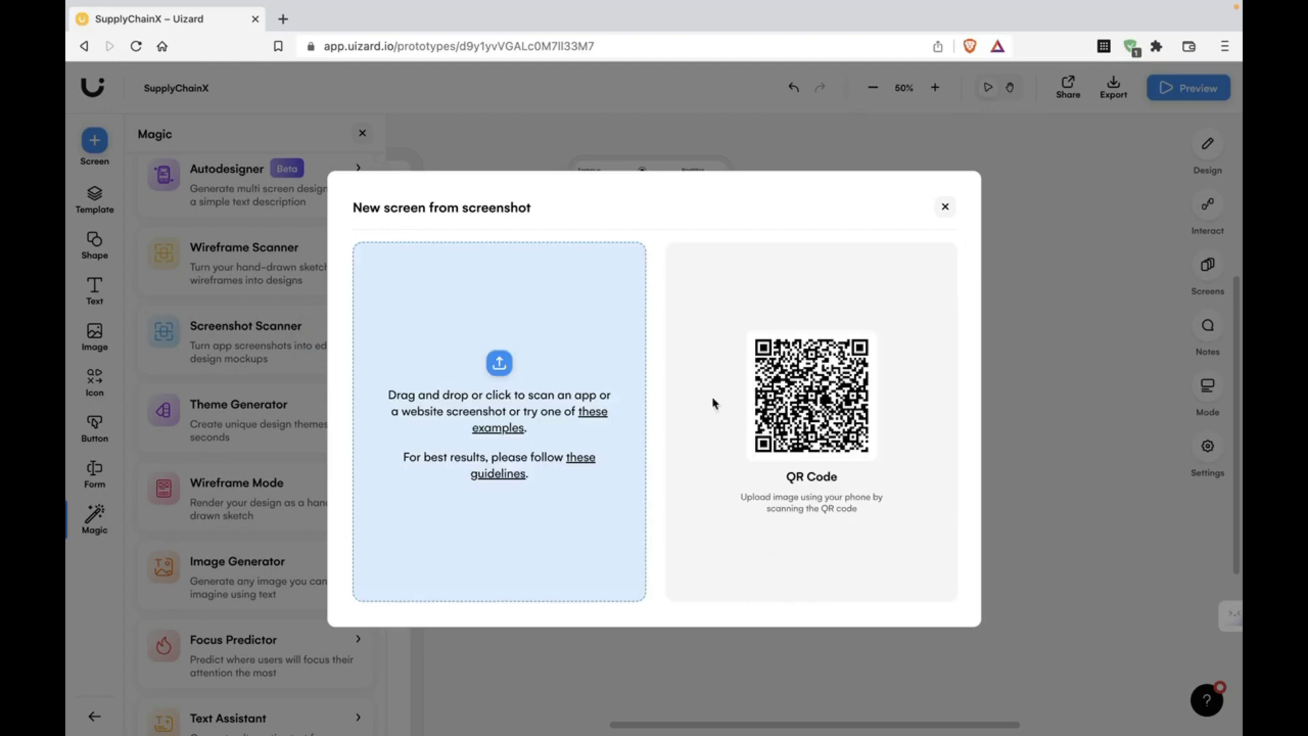
left_click(948, 211)
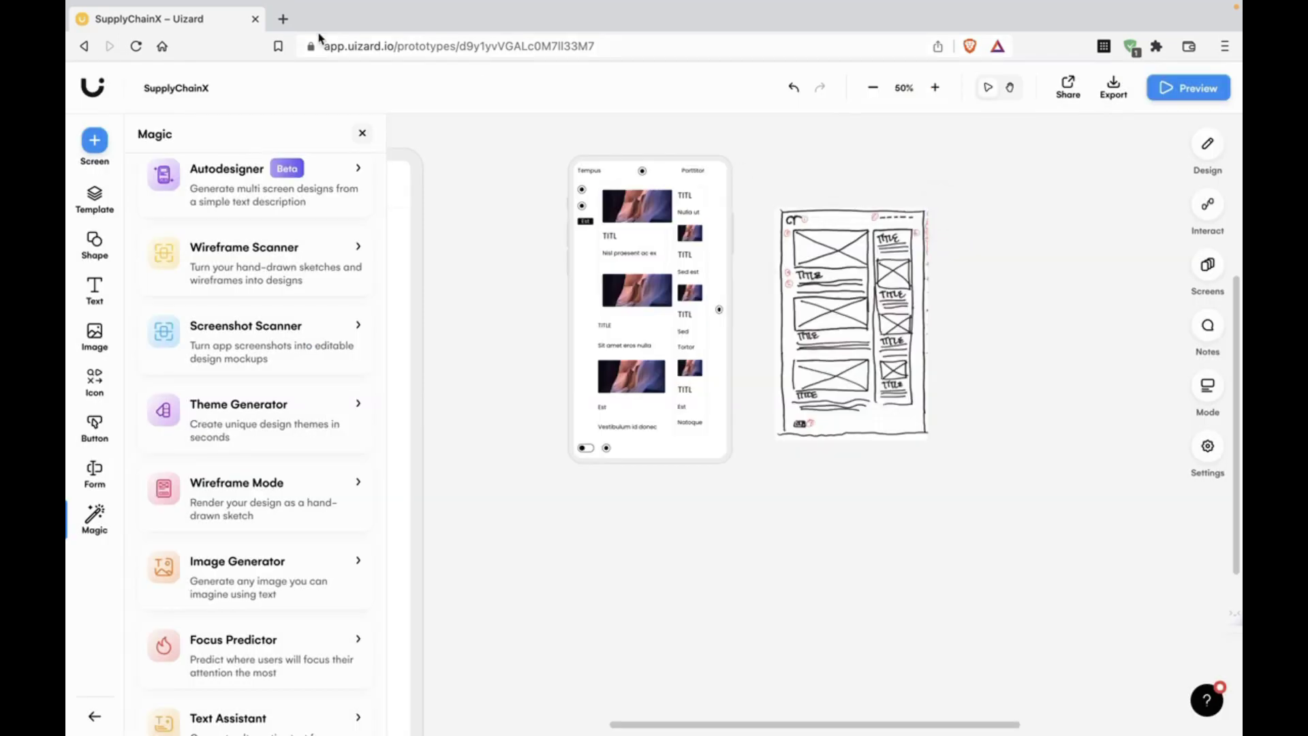
left_click(290, 26)
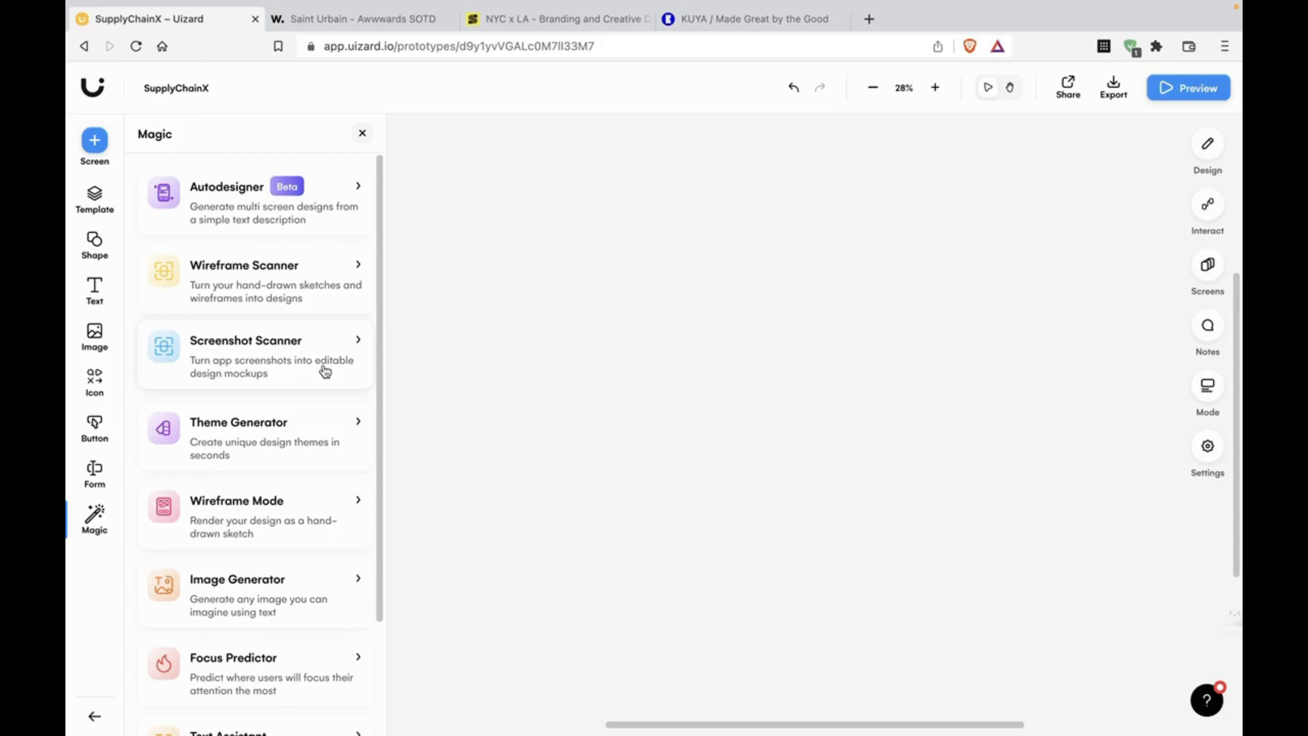
Browse the Saint Urbain Awwwards page and the sainturbain.com site for reference
left_click(387, 26)
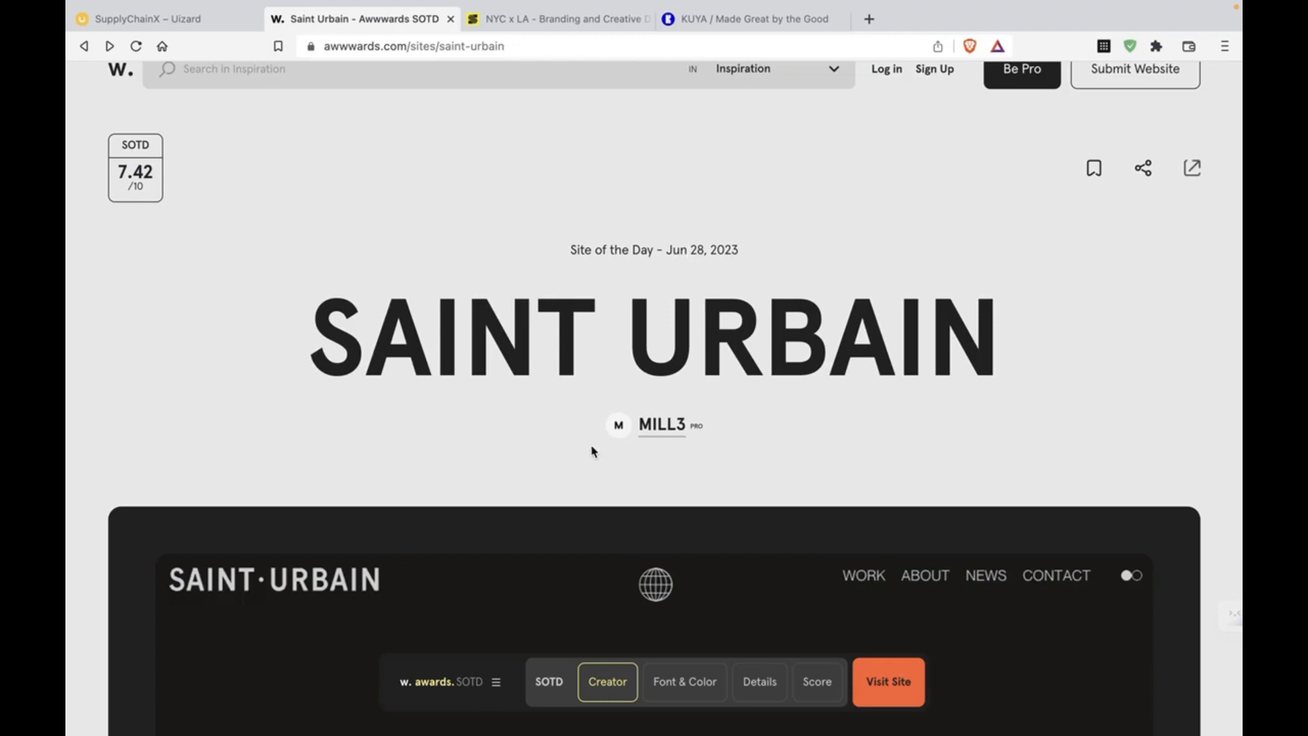
scroll(593, 447, "down", 5)
scroll(592, 448, "up", 5)
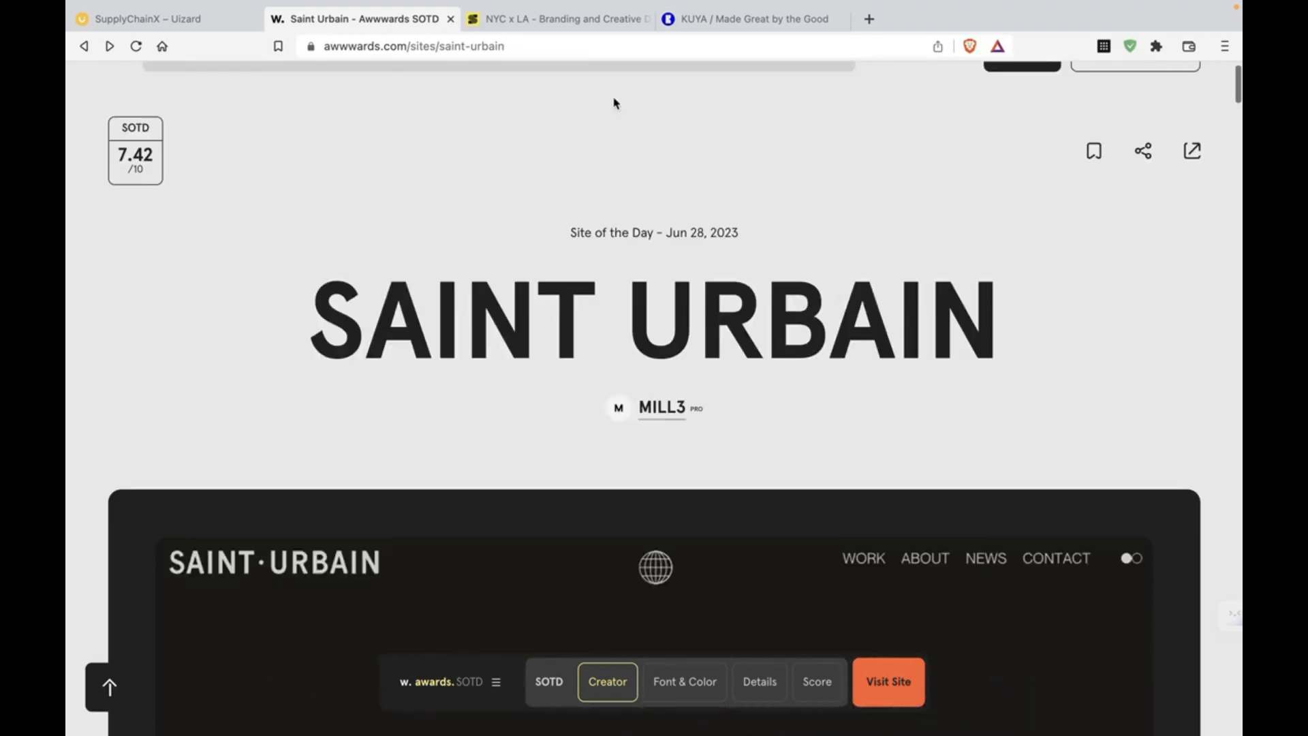
left_click(561, 19)
scroll(609, 294, "up", 5)
scroll(608, 294, "up", 5)
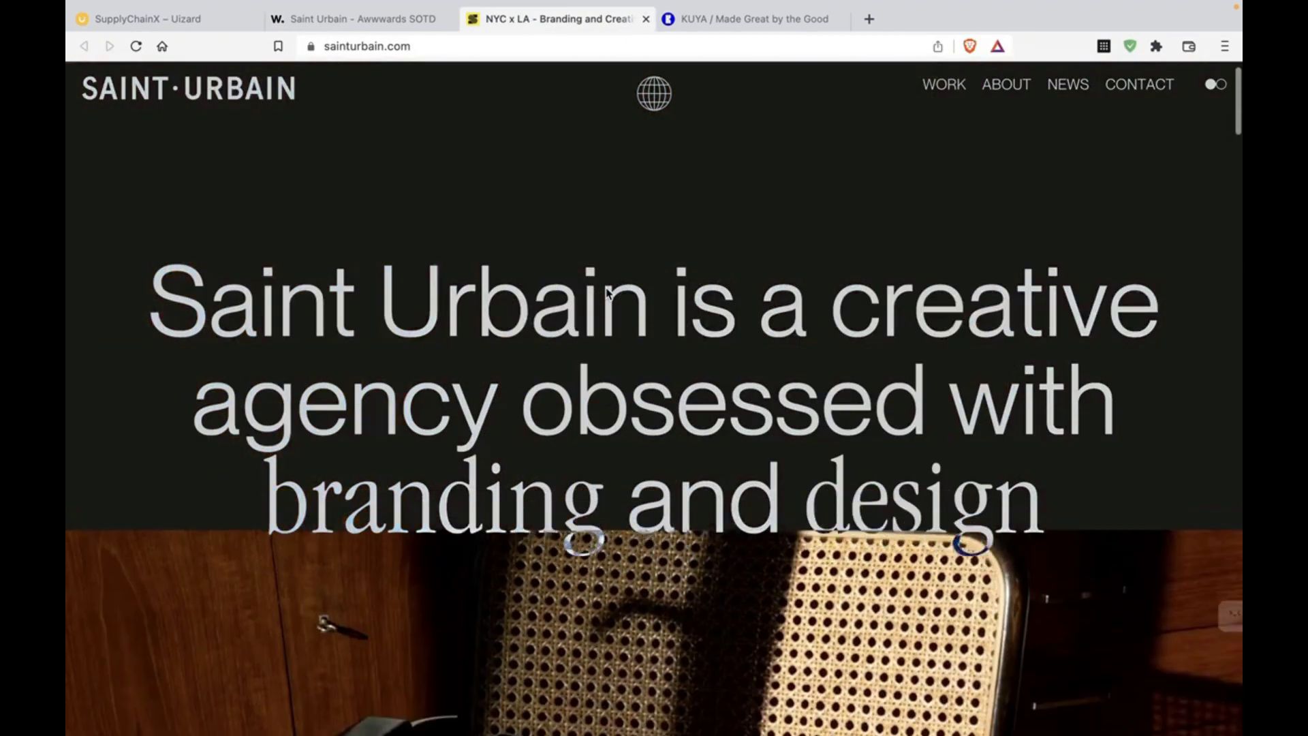
scroll(609, 295, "down", 20)
scroll(606, 291, "down", 5)
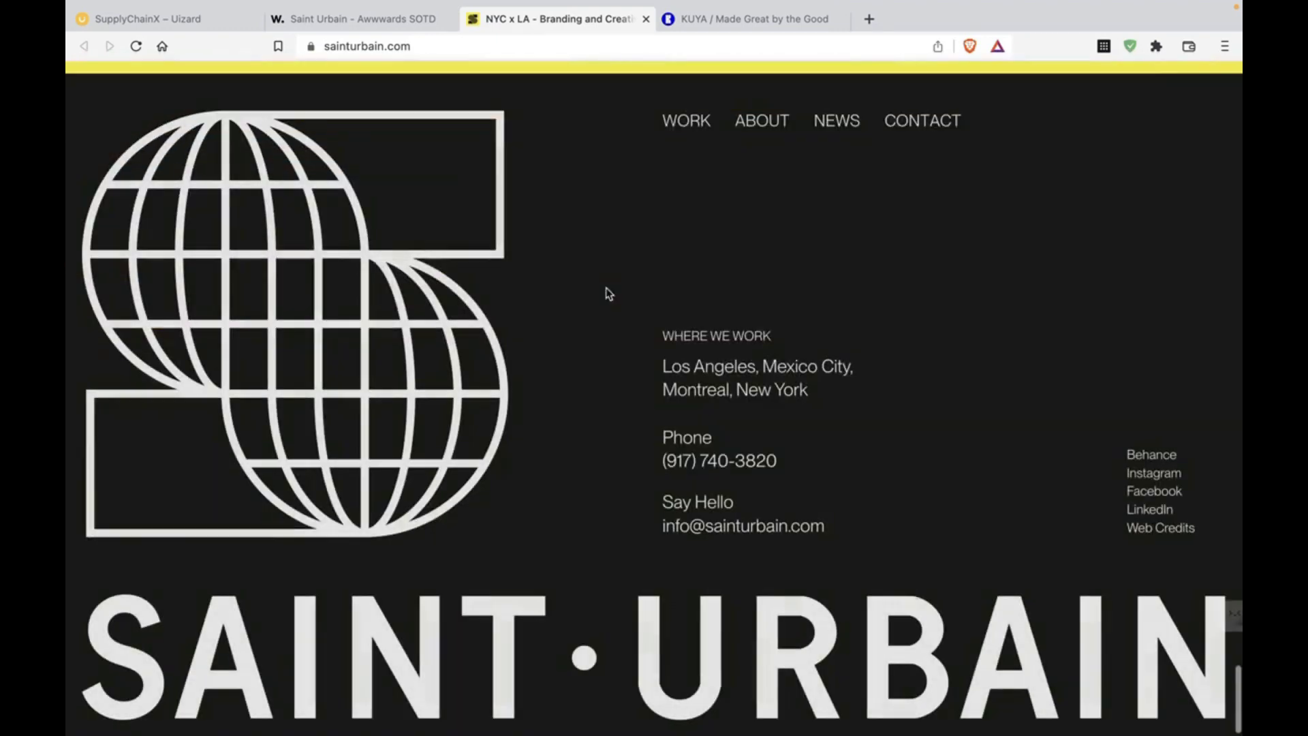
scroll(701, 199, "up", 10)
scroll(706, 168, "up", 10)
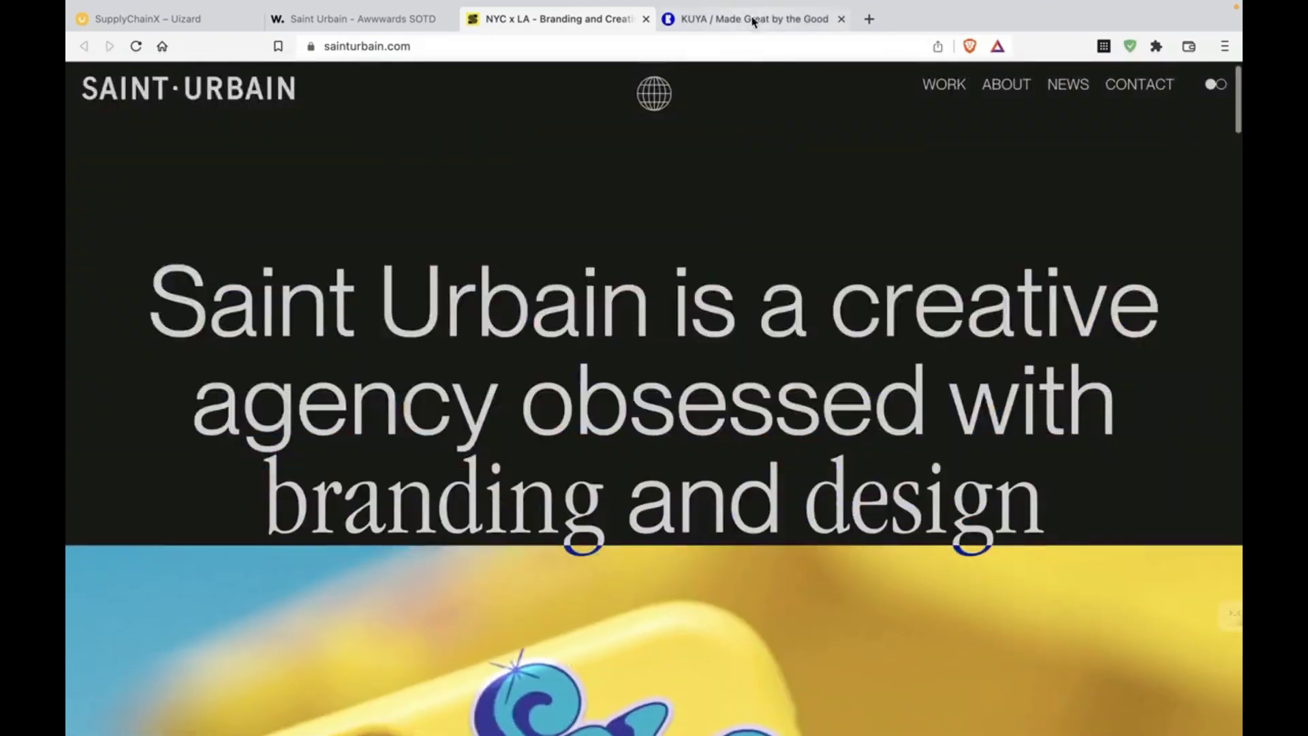
Scroll through the KUYA site, then return to the SupplyChainX – Uizard tab
left_click(753, 18)
scroll(715, 263, "down", 15)
scroll(698, 407, "up", 15)
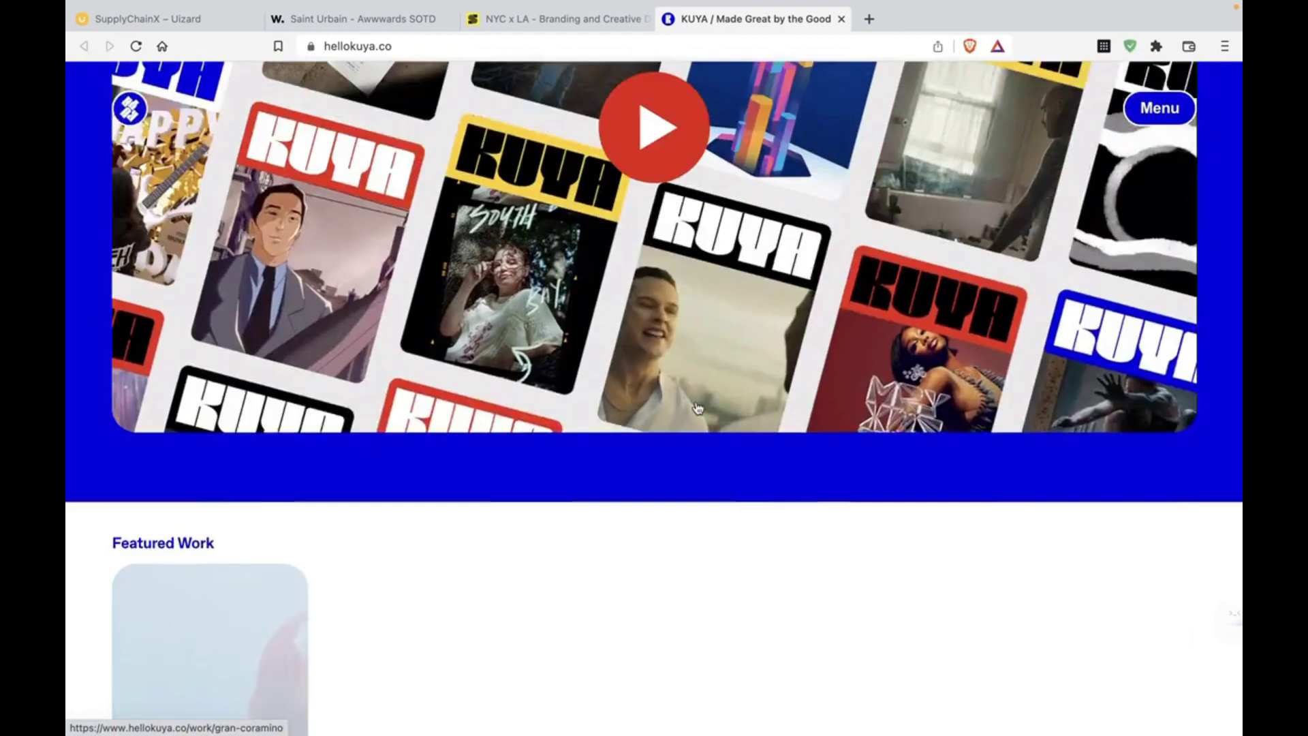
left_click(236, 26)
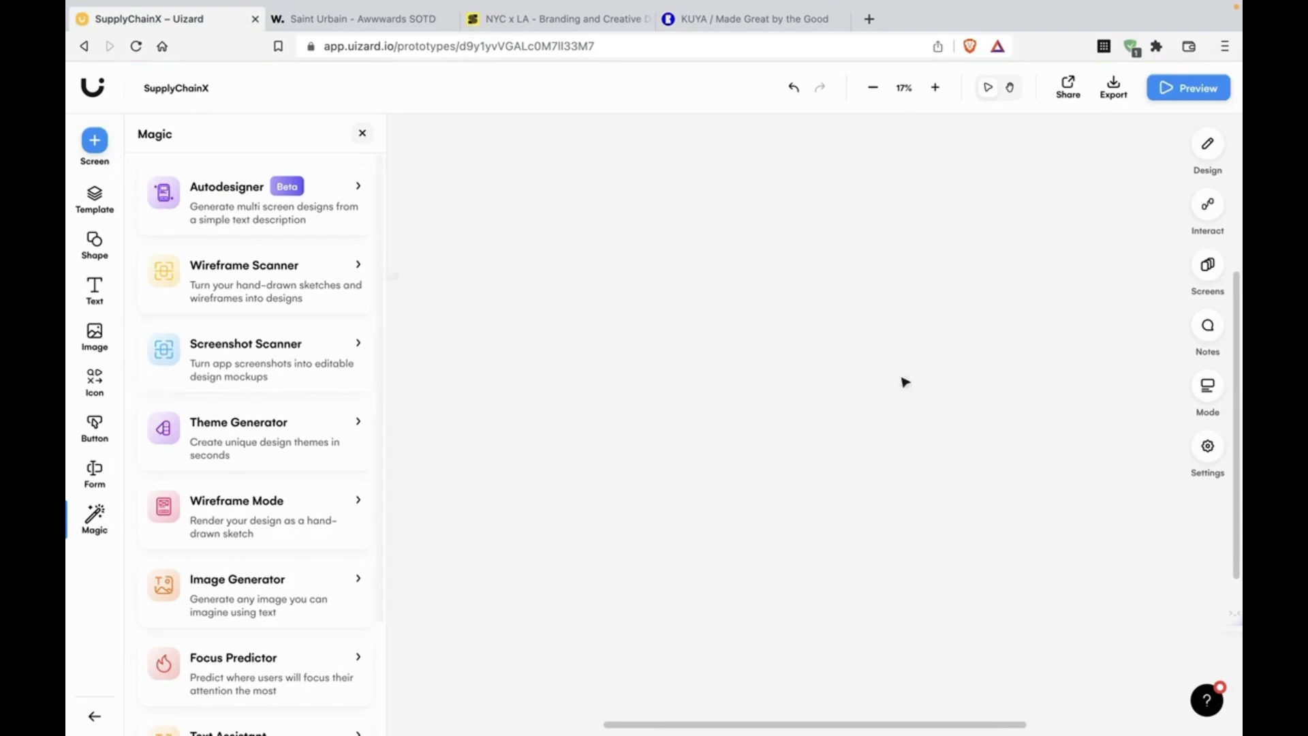
Upload a group of Desktop screenshots, including the ZARA page, through the Screenshot Scanner
left_click(337, 377)
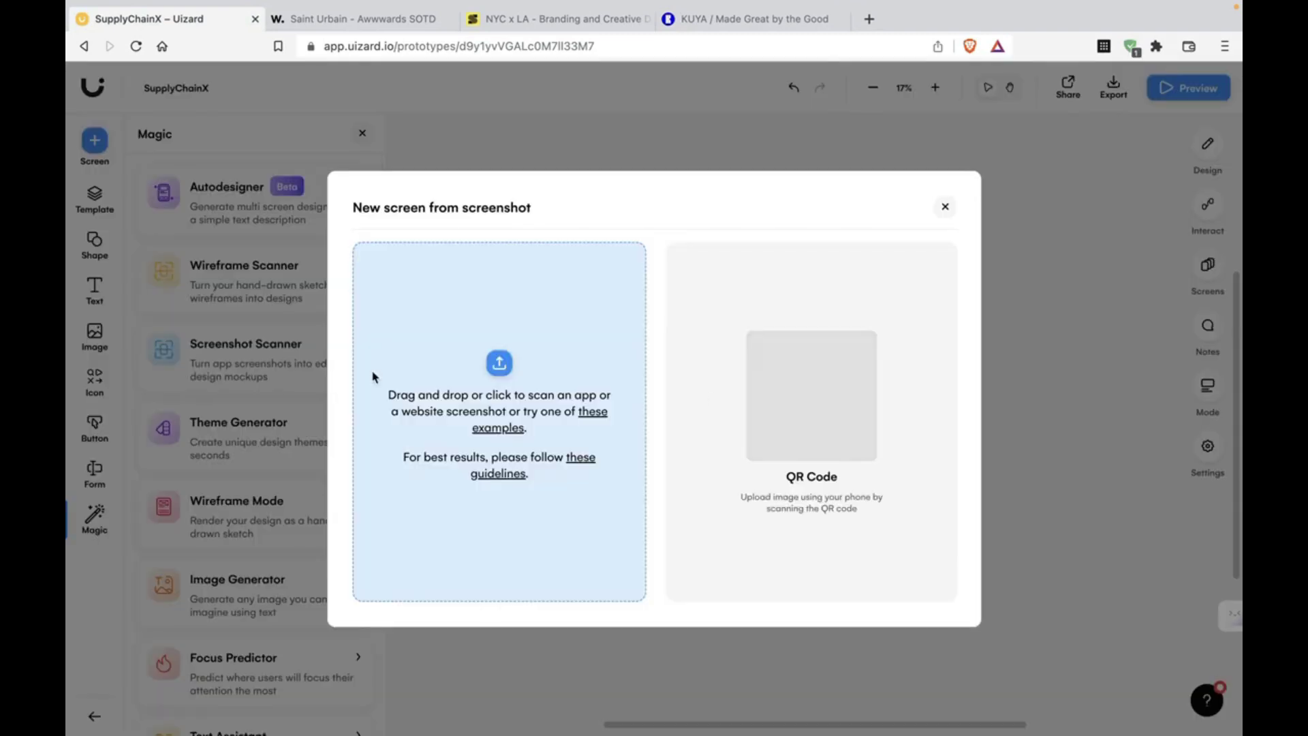
left_click(598, 366)
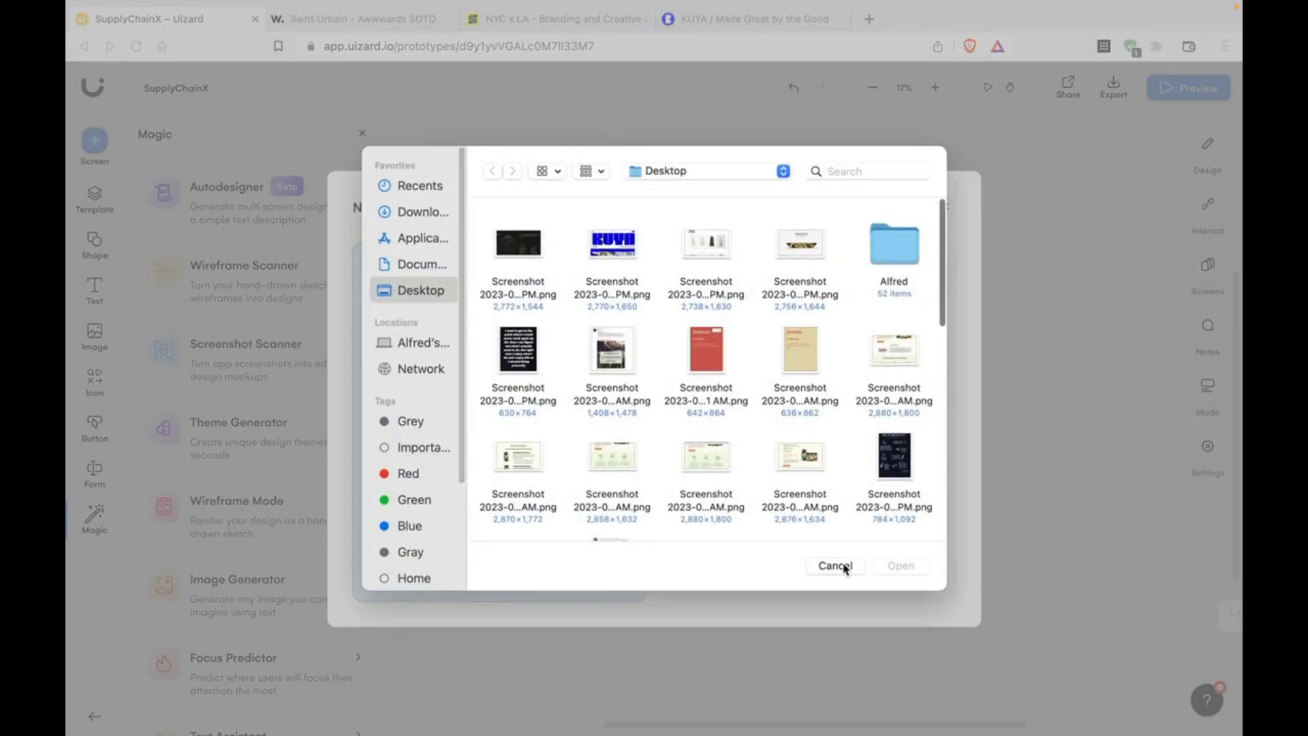
left_click_drag(854, 276, 516, 225)
key("Return")
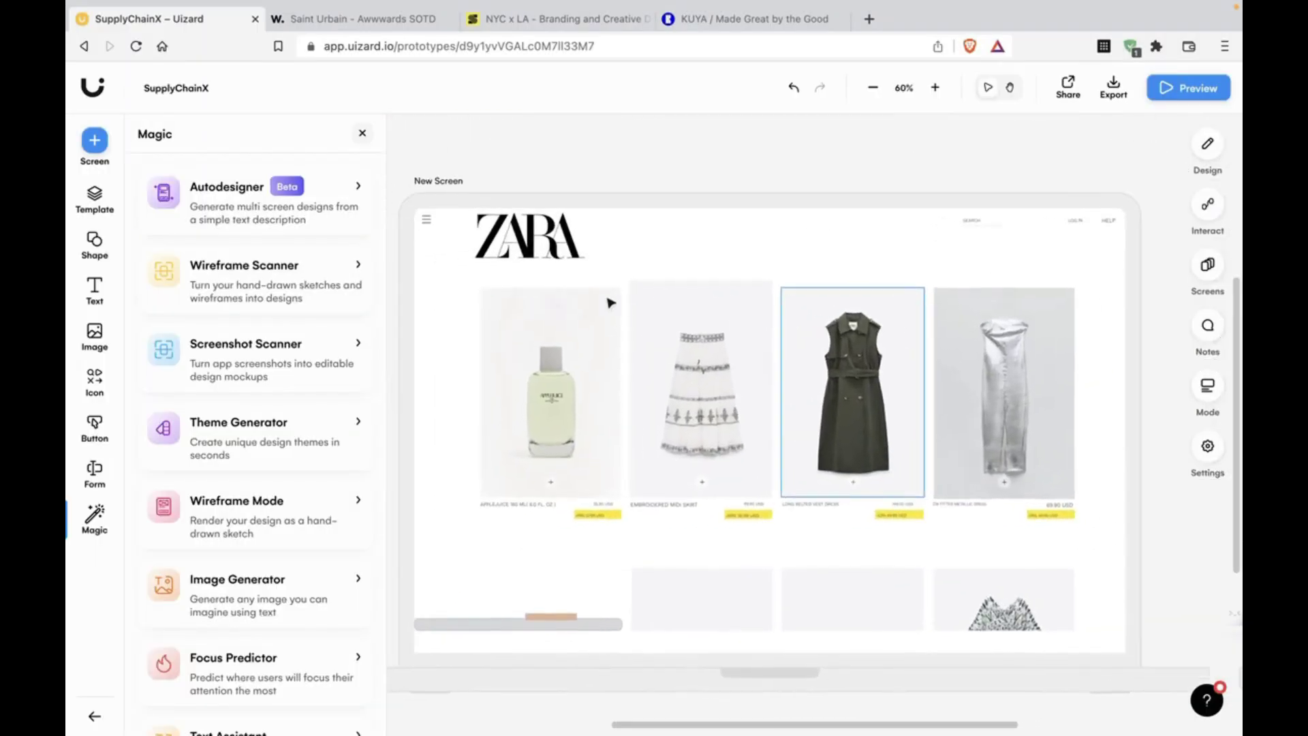
scroll(547, 181, "up", 5)
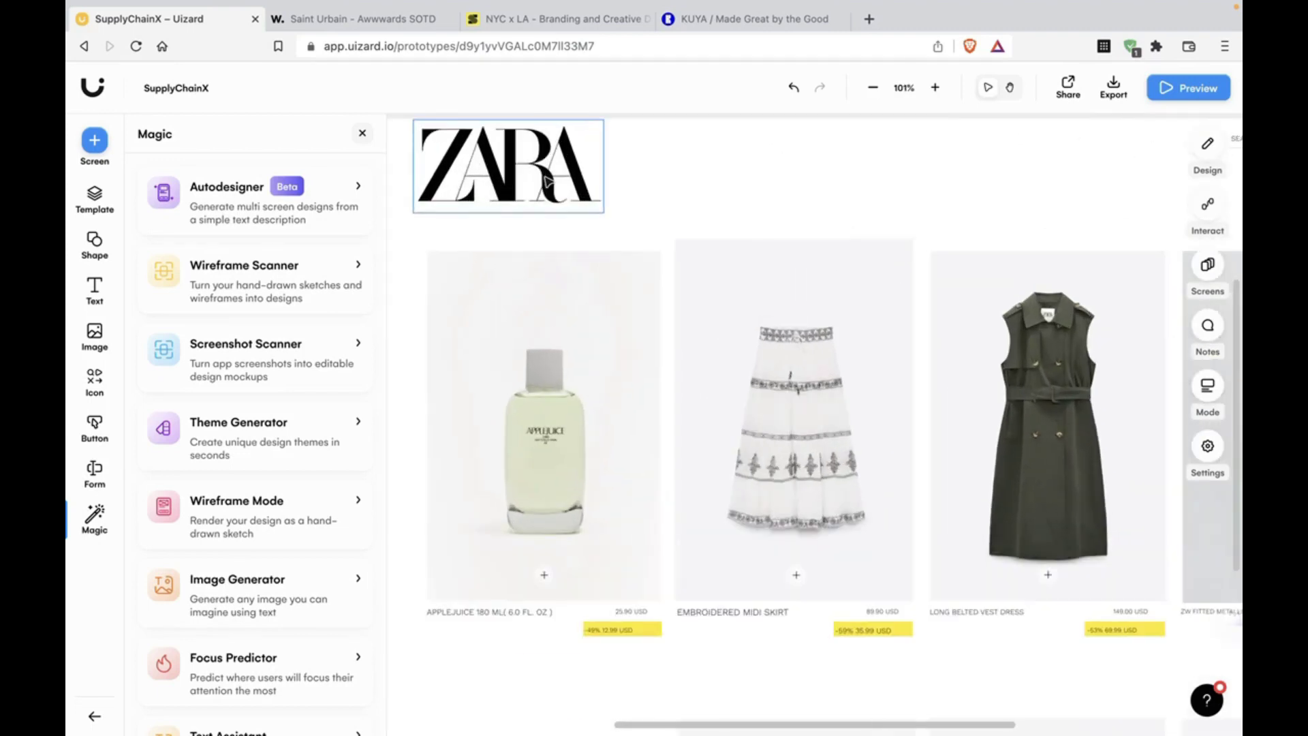
scroll(547, 180, "down", 4)
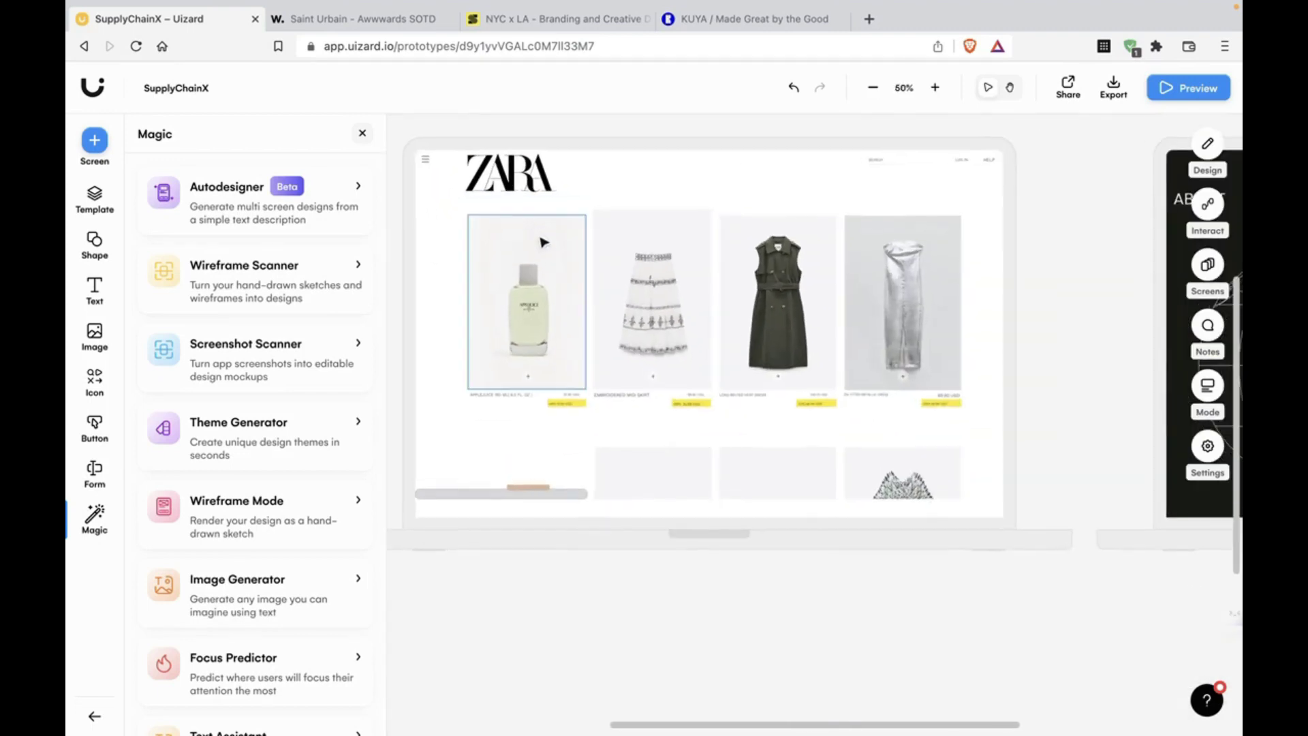
scroll(540, 235, "up", 4)
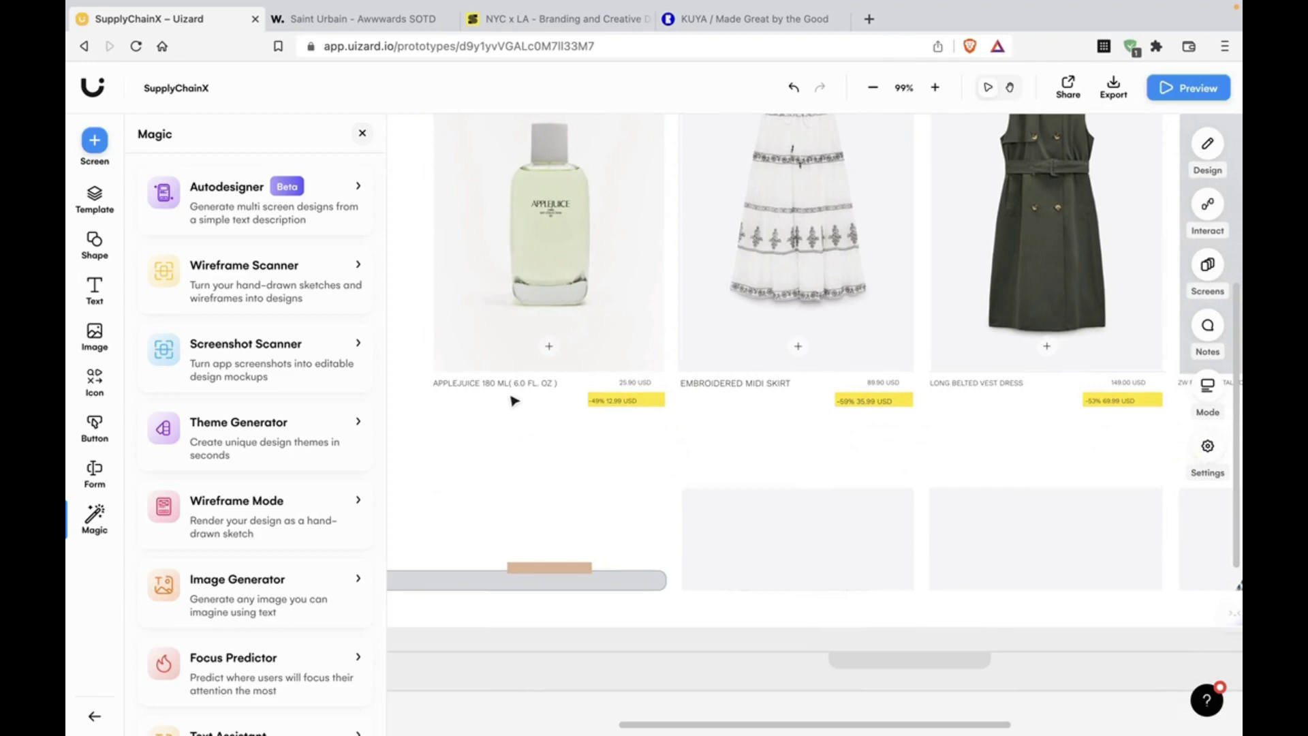
left_click(508, 382)
scroll(510, 386, "down", 5)
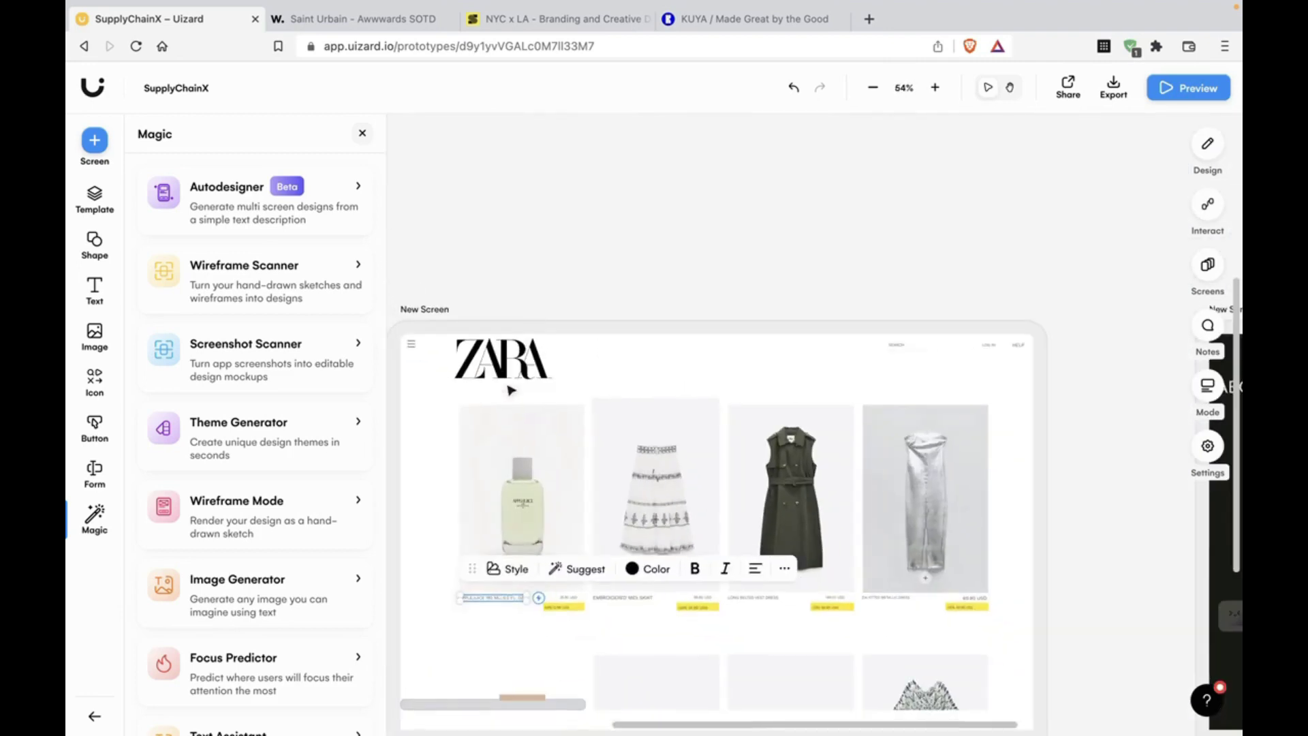
scroll(600, 384, "down", 3)
left_click(622, 382)
scroll(624, 385, "up", 4)
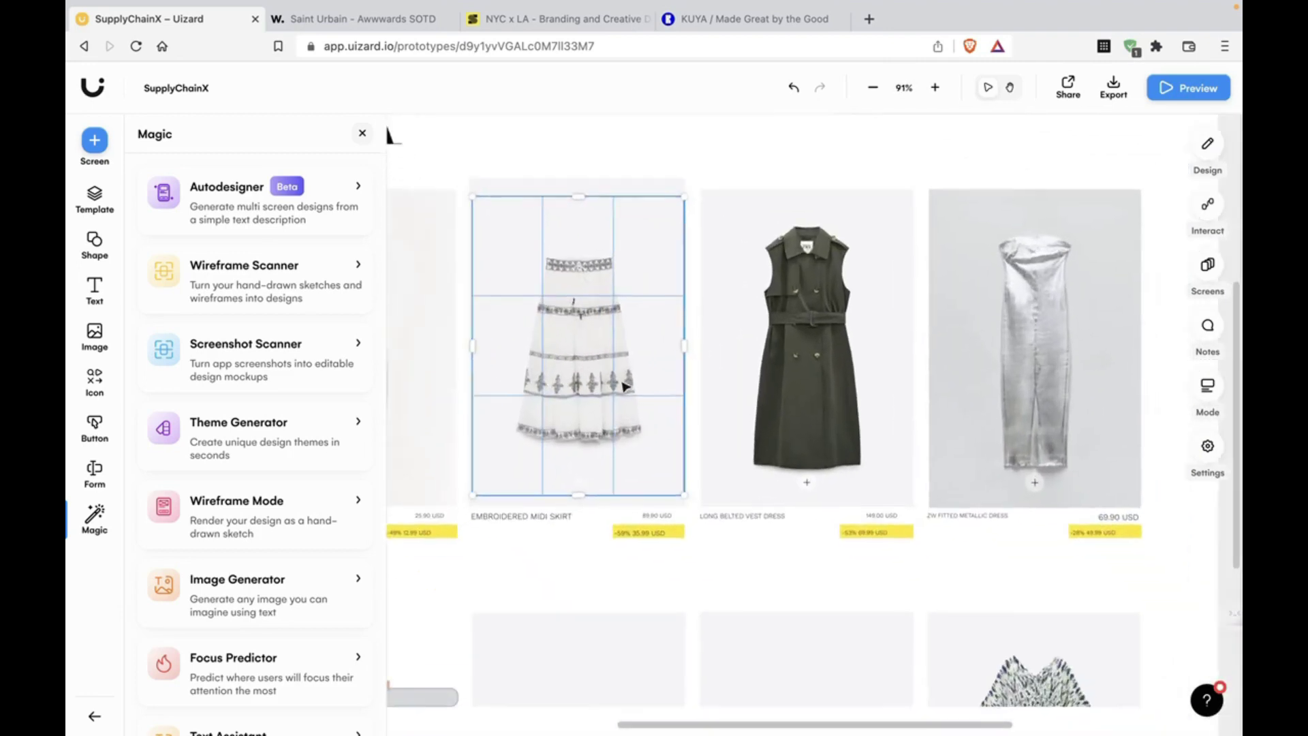
scroll(624, 384, "down", 4)
scroll(550, 250, "up", 2)
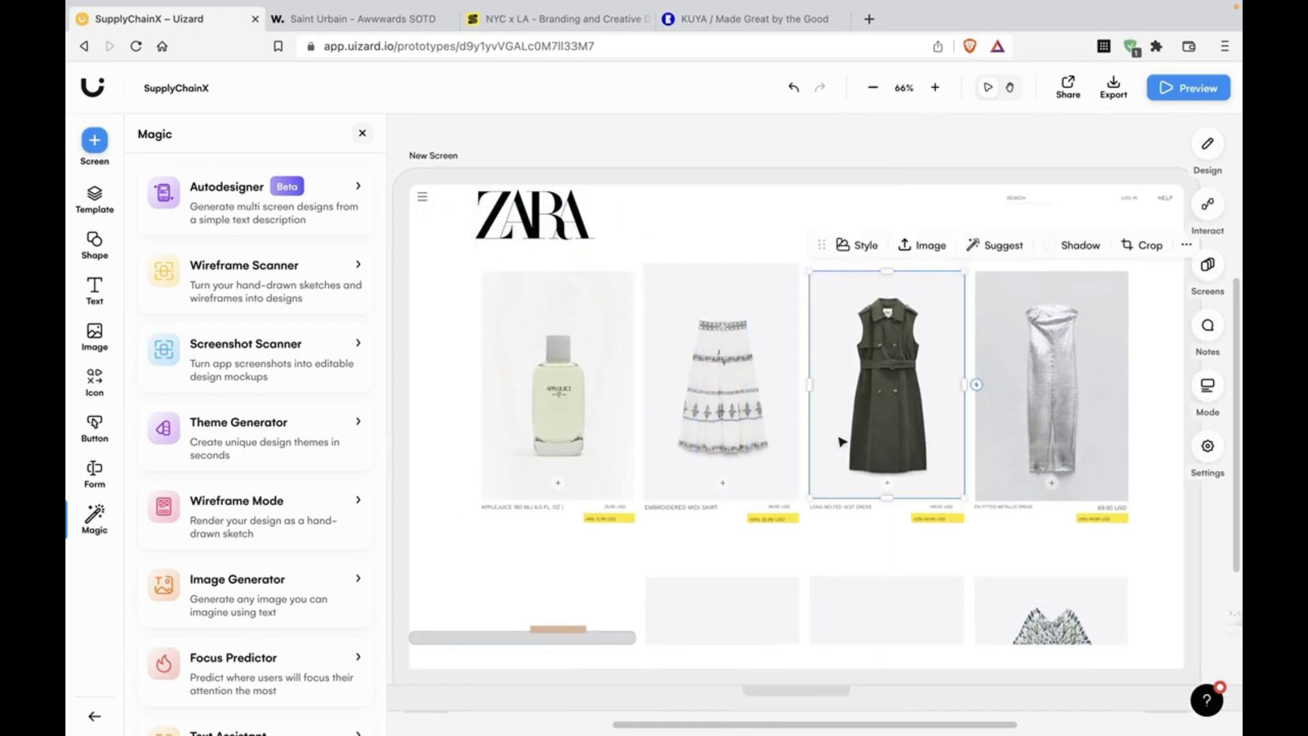
scroll(842, 442, "down", 3)
scroll(755, 421, "right", 5)
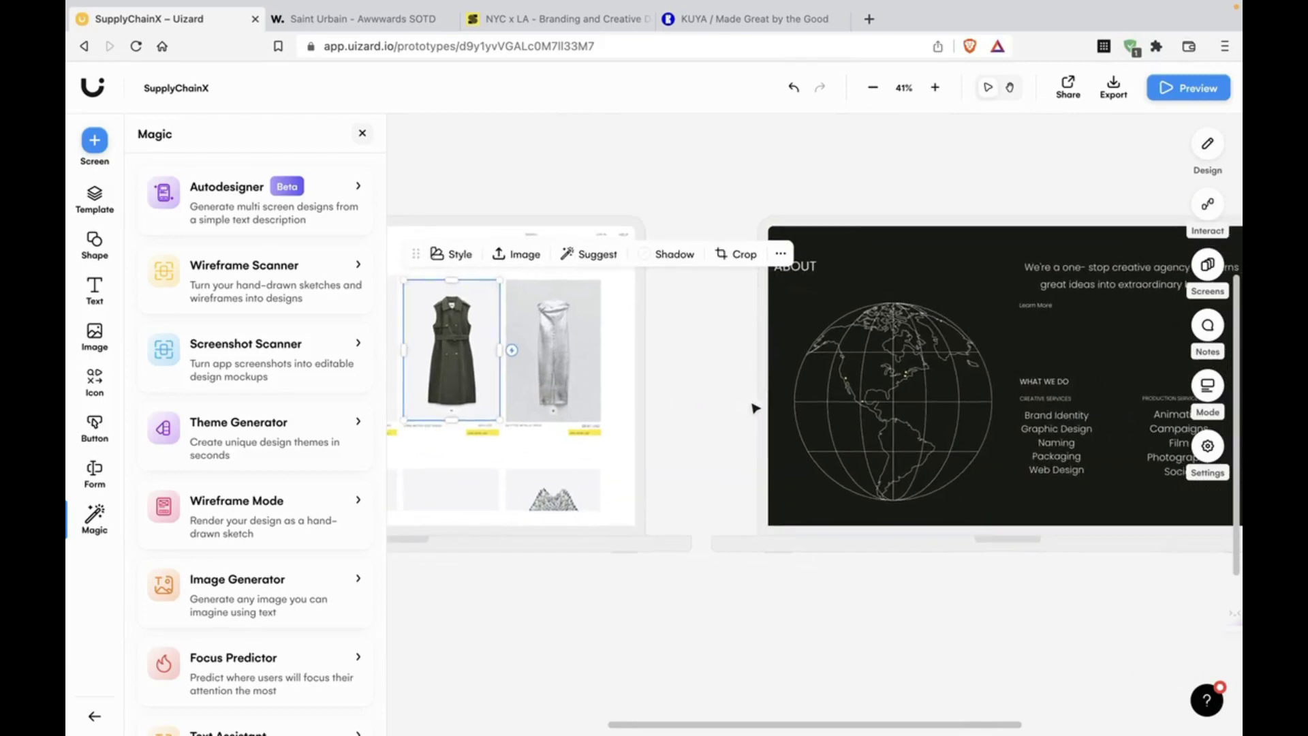
left_click(959, 423)
scroll(906, 402, "right", 4)
scroll(851, 383, "up", 1)
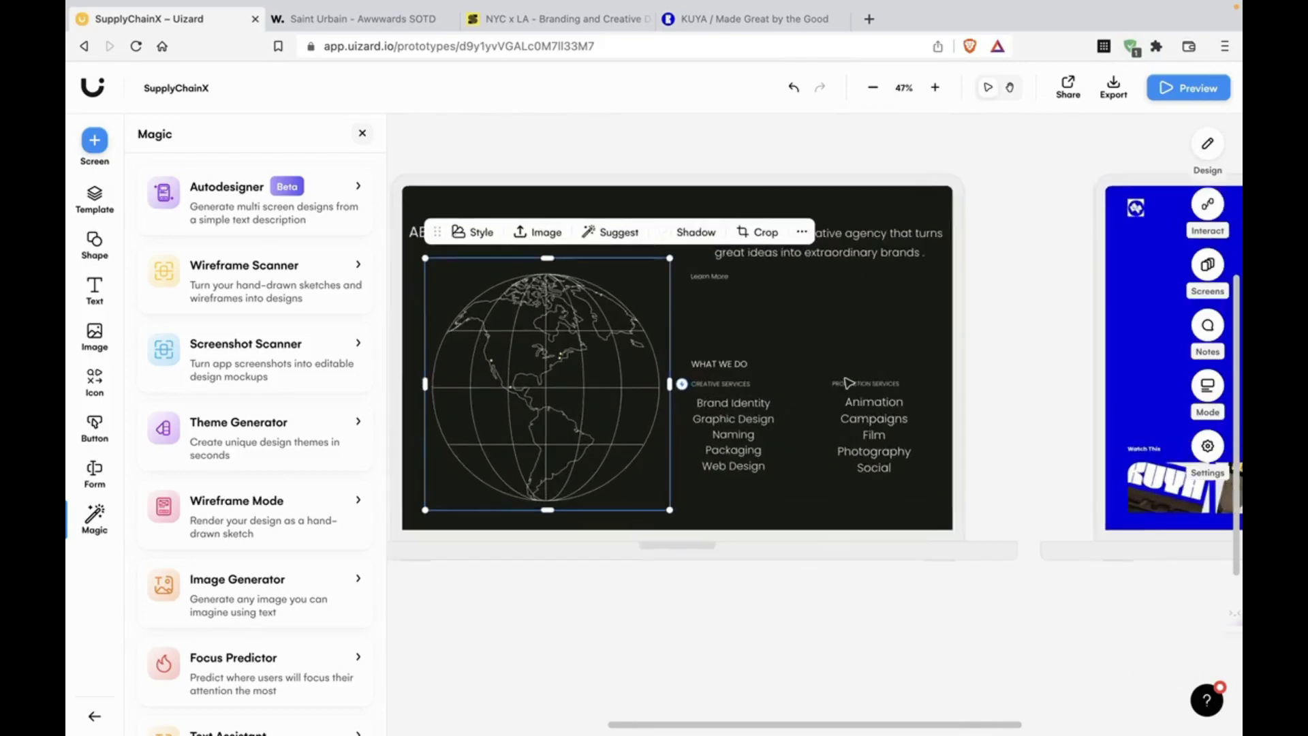
left_click(540, 18)
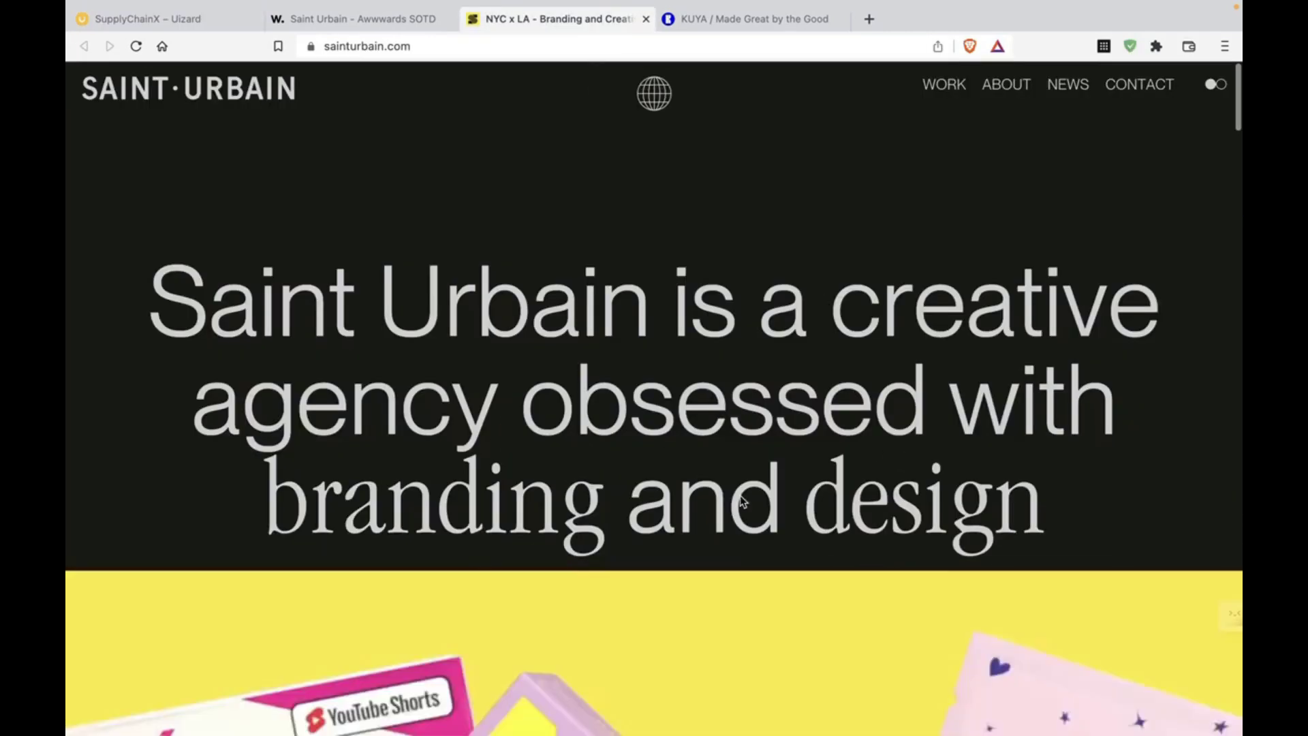
scroll(740, 496, "down", 10)
scroll(740, 496, "down", 15)
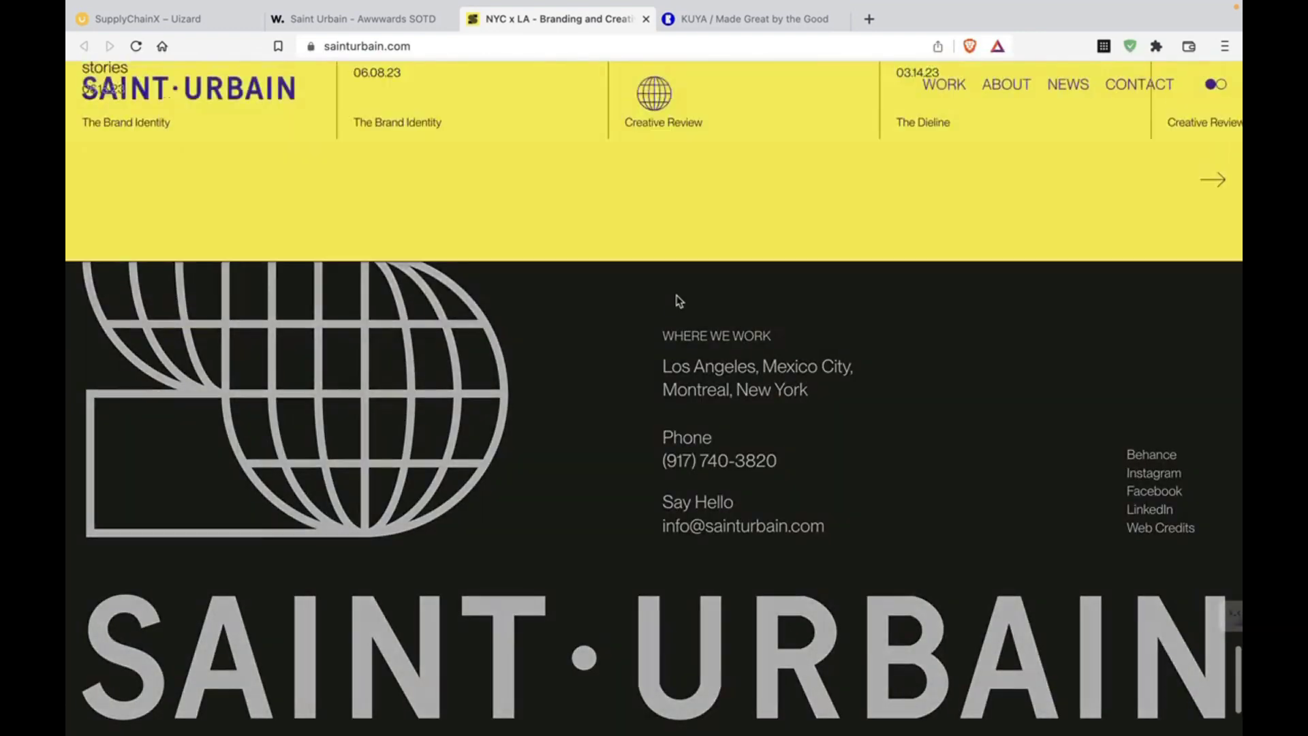
scroll(679, 301, "up", 20)
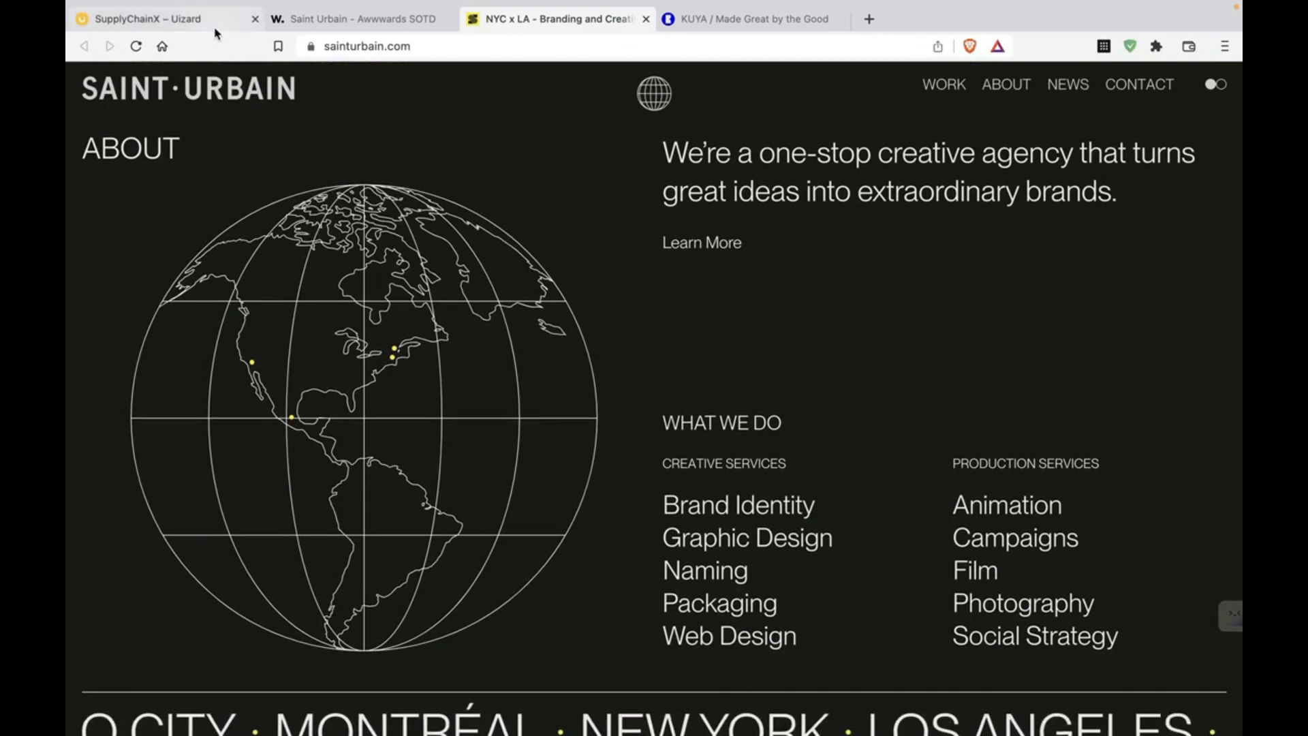
left_click(157, 18)
scroll(857, 394, "up", 5)
scroll(857, 393, "down", 3)
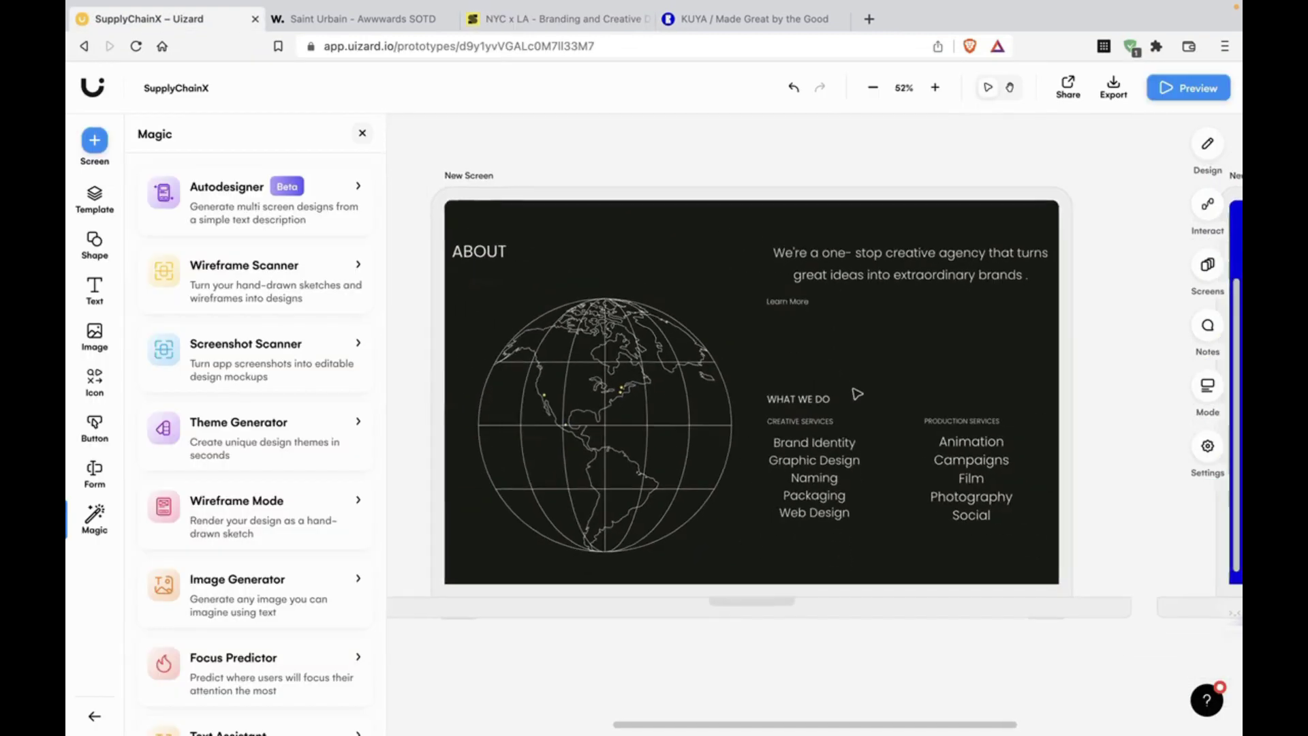
left_click(972, 478)
left_click(804, 460)
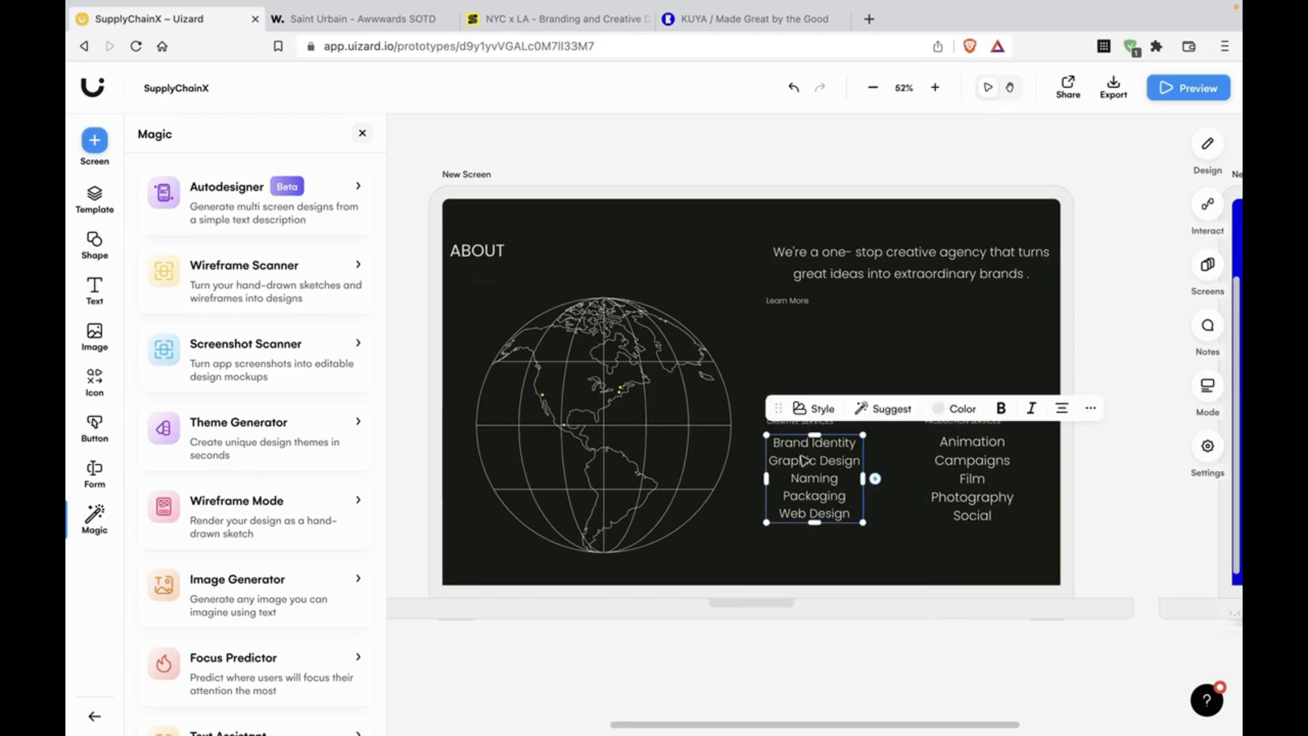
left_click(806, 331)
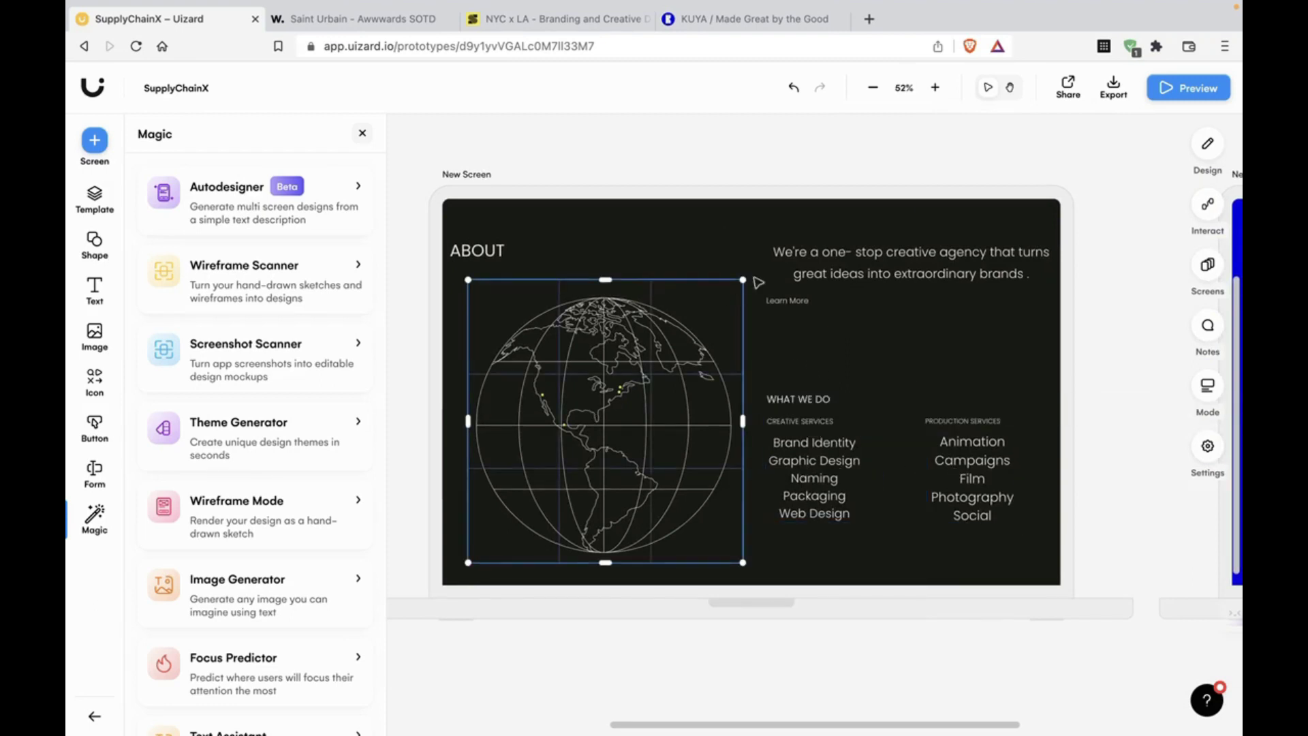
scroll(648, 476, "up", 2)
left_click_drag(647, 477, 782, 269)
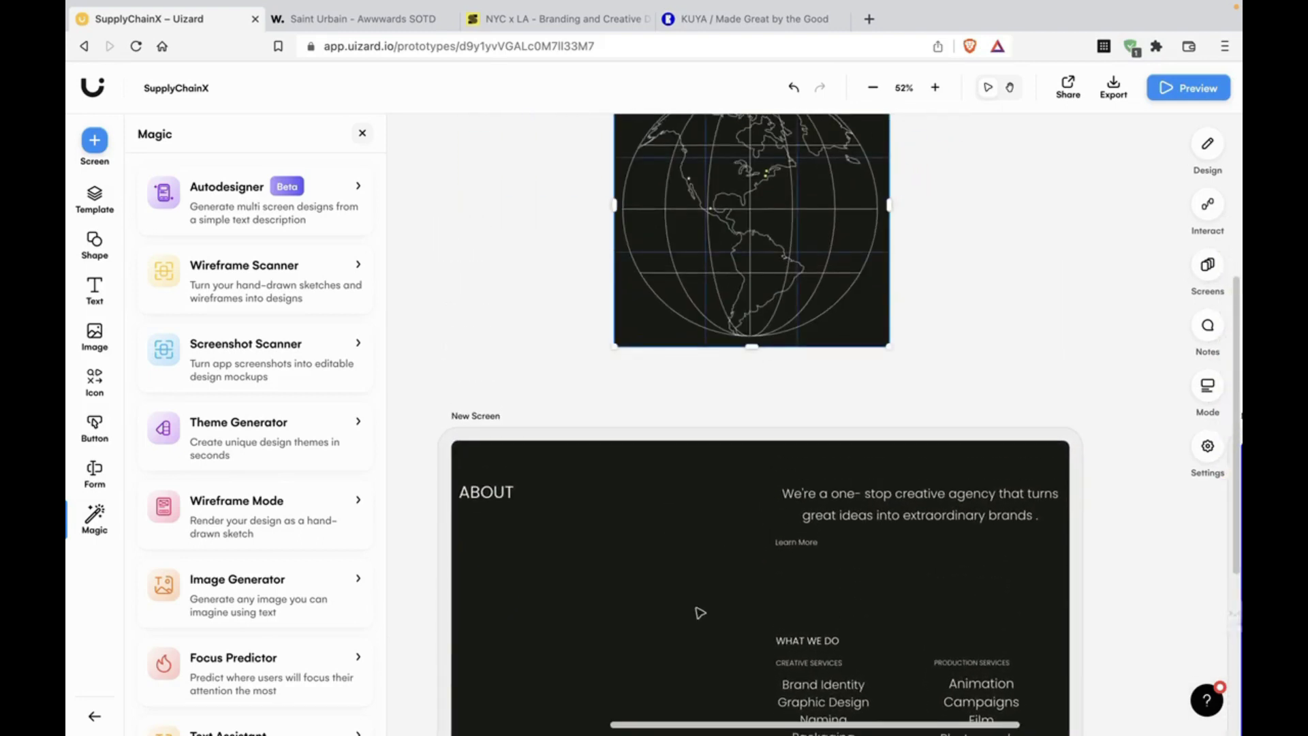
scroll(712, 372, "down", 2)
left_click_drag(741, 191, 615, 630)
scroll(794, 519, "right", 1)
scroll(794, 519, "down", 3)
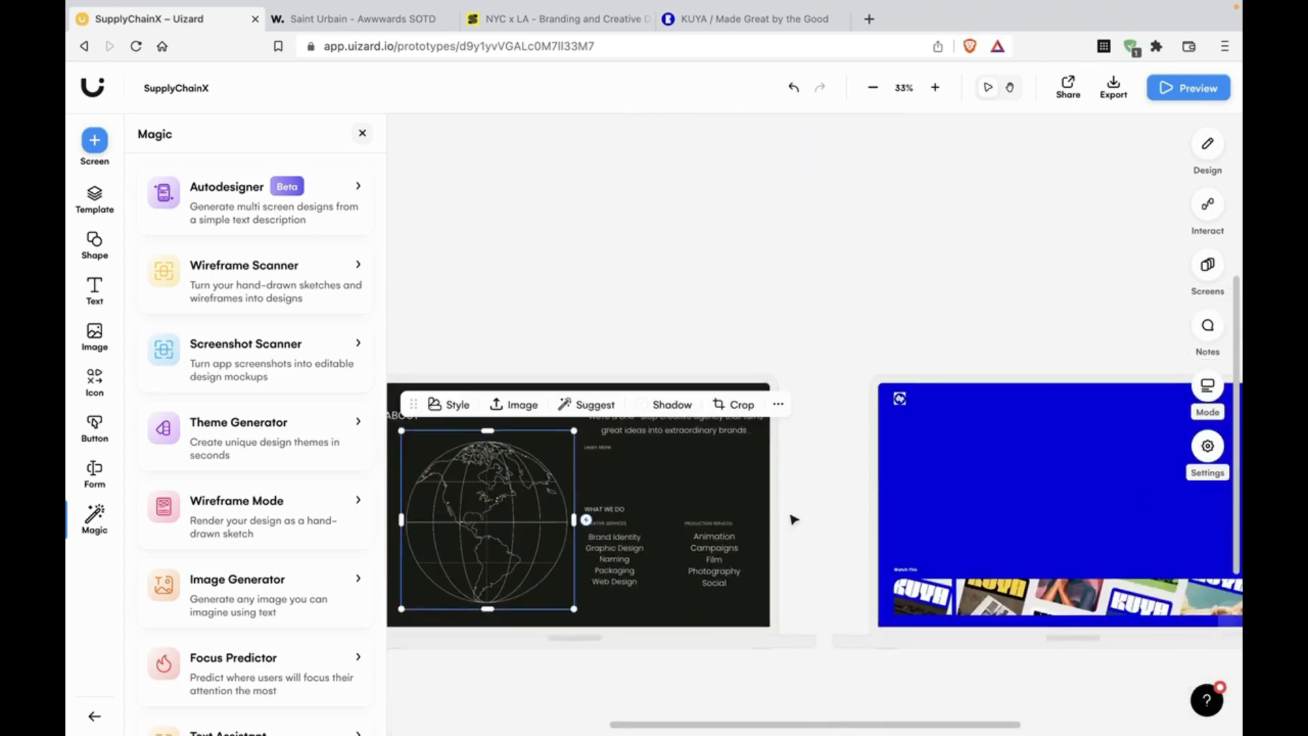
scroll(795, 520, "right", 3)
scroll(908, 461, "right", 3)
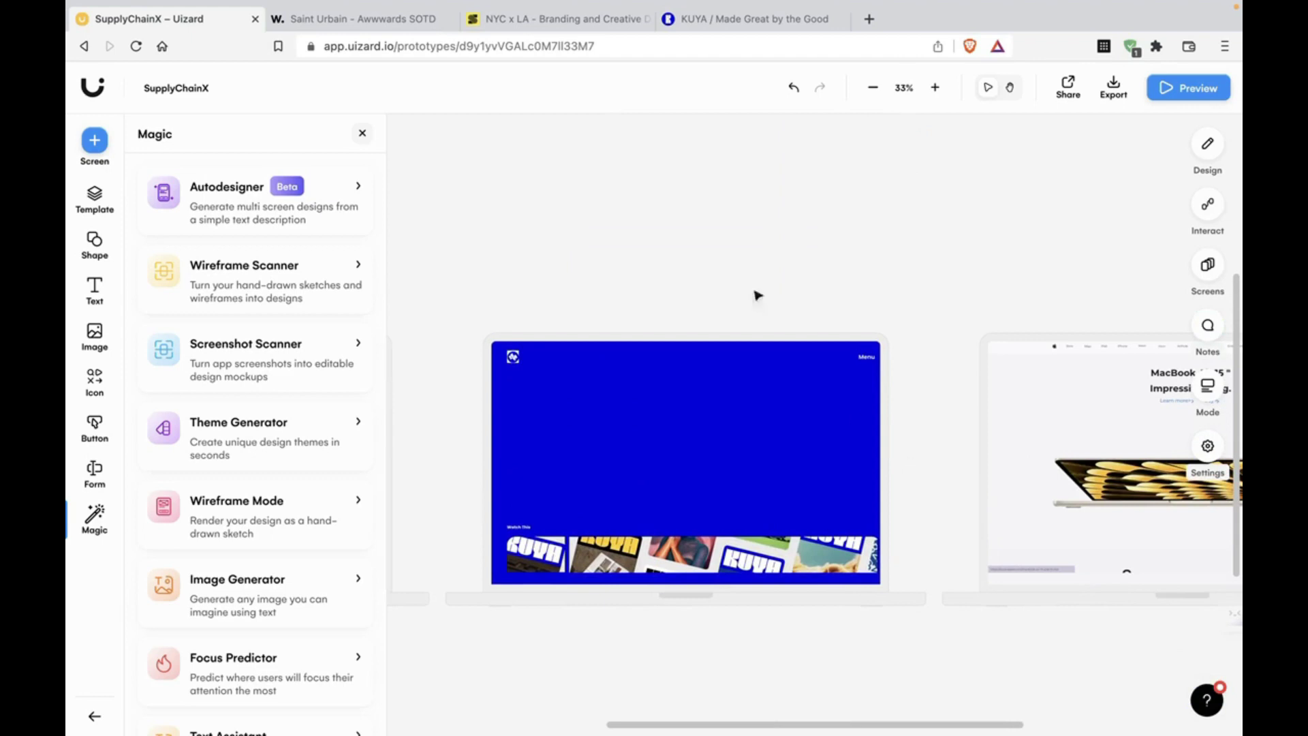
left_click(744, 21)
scroll(702, 227, "up", 5)
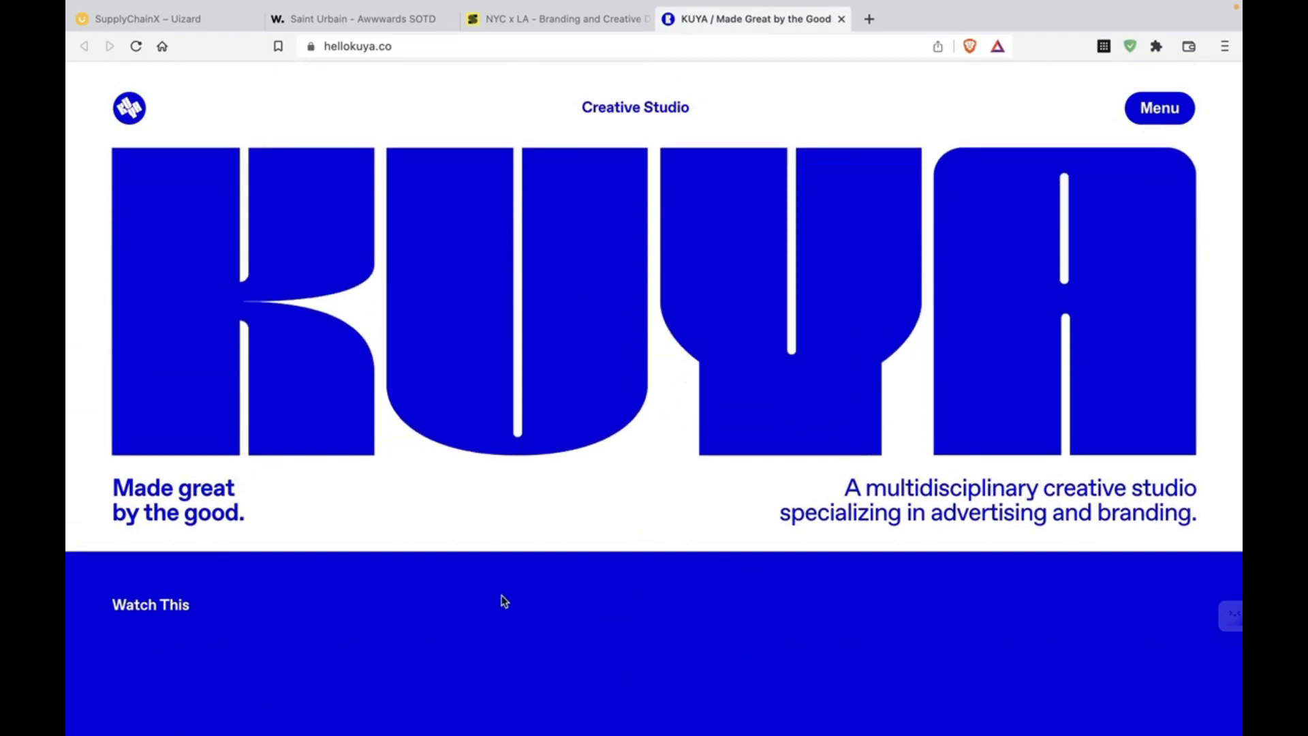
left_click(201, 22)
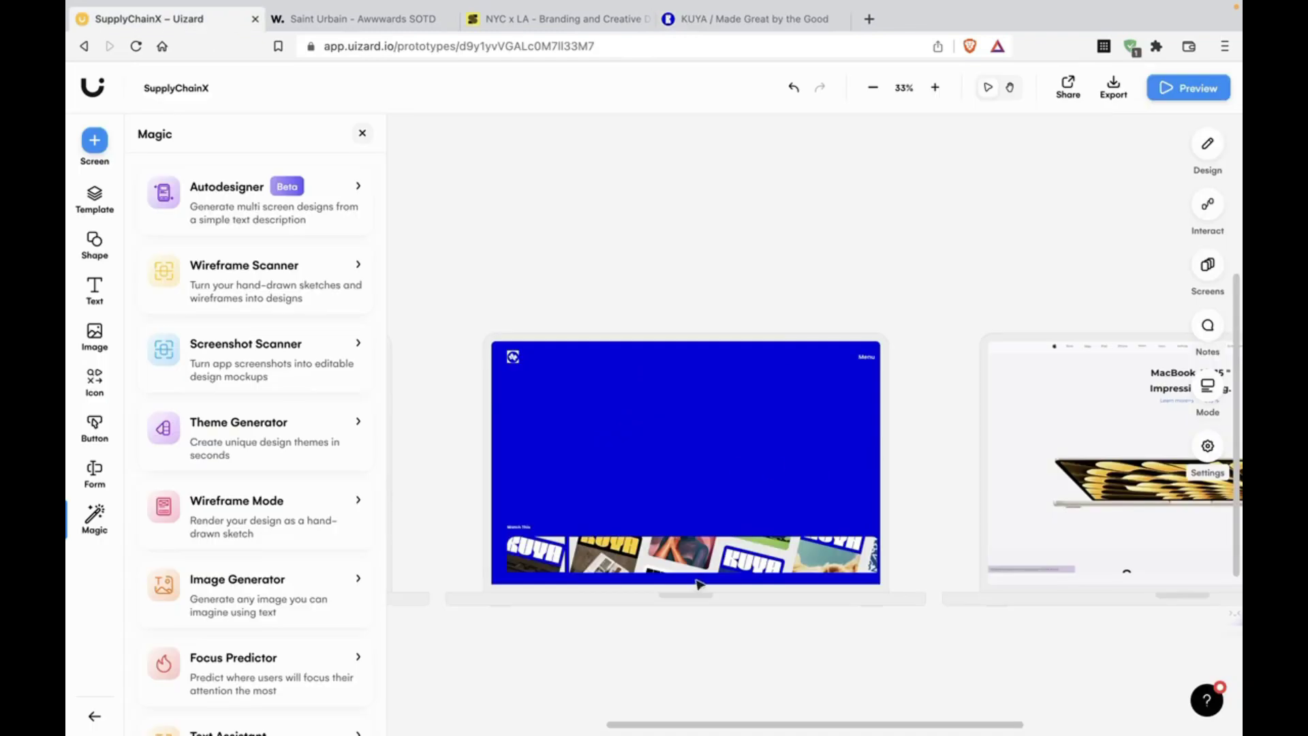
scroll(700, 584, "right", 5)
scroll(741, 313, "up", 2)
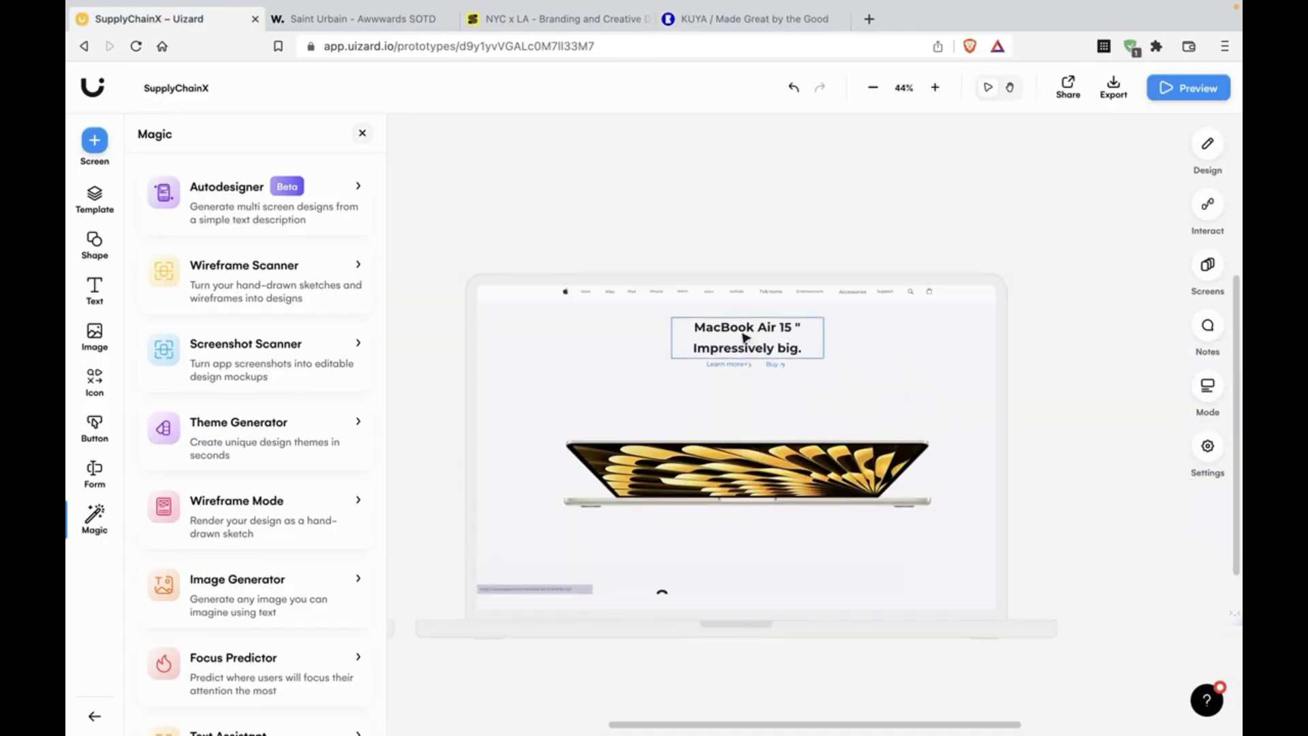
scroll(784, 422, "up", 3)
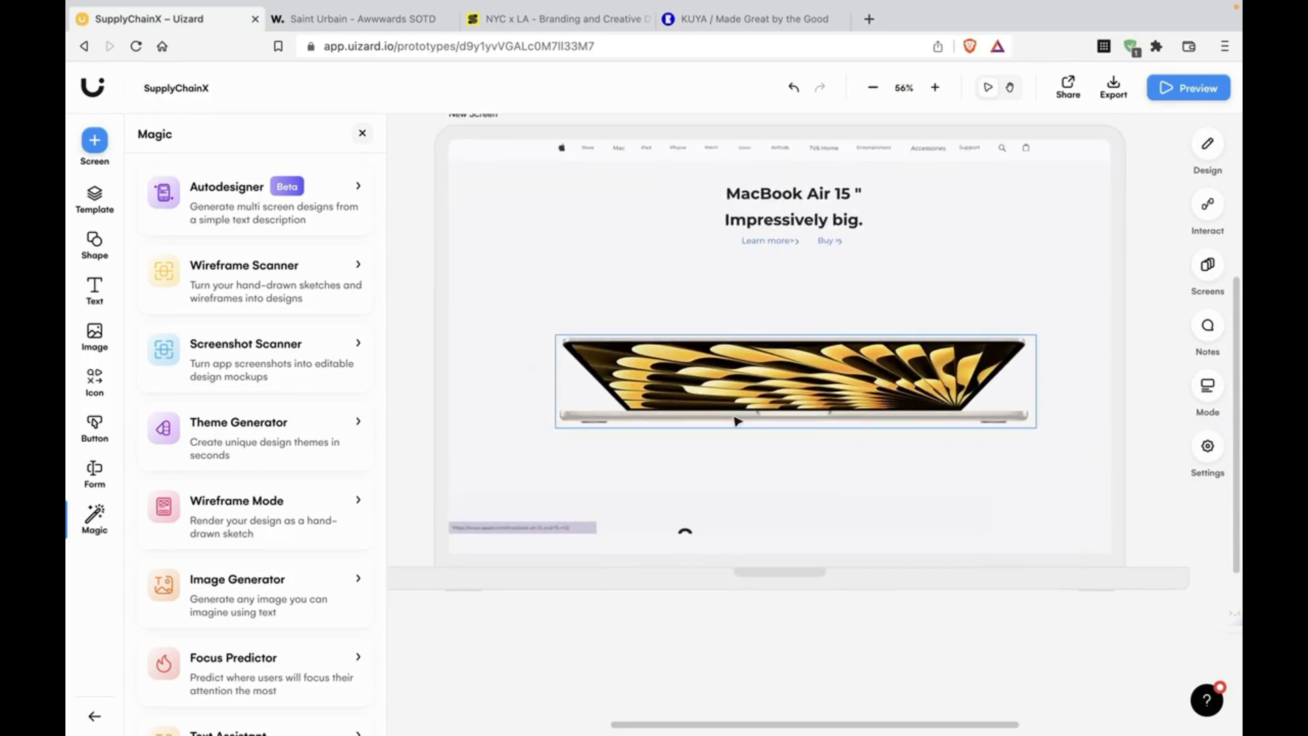
left_click(737, 421)
scroll(736, 420, "down", 5)
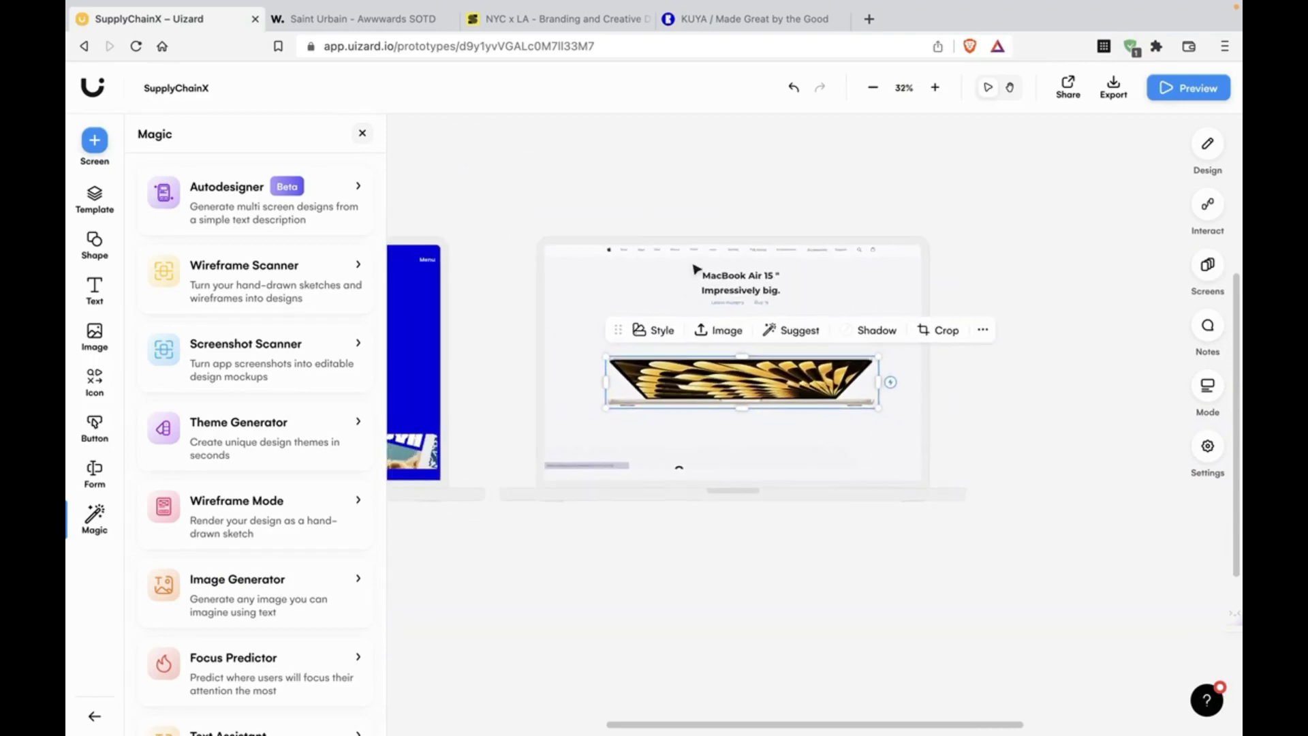
scroll(695, 269, "up", 3)
left_click(757, 289)
left_click(727, 378)
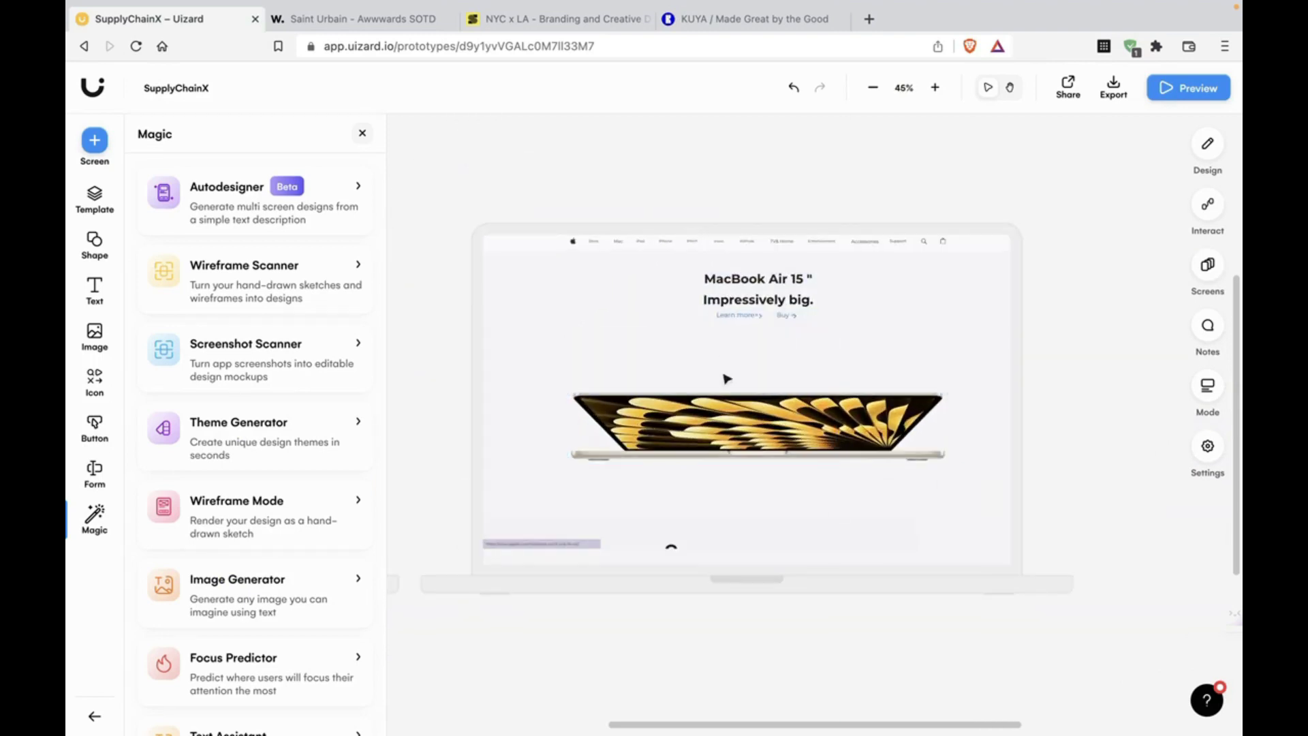
left_click(724, 428)
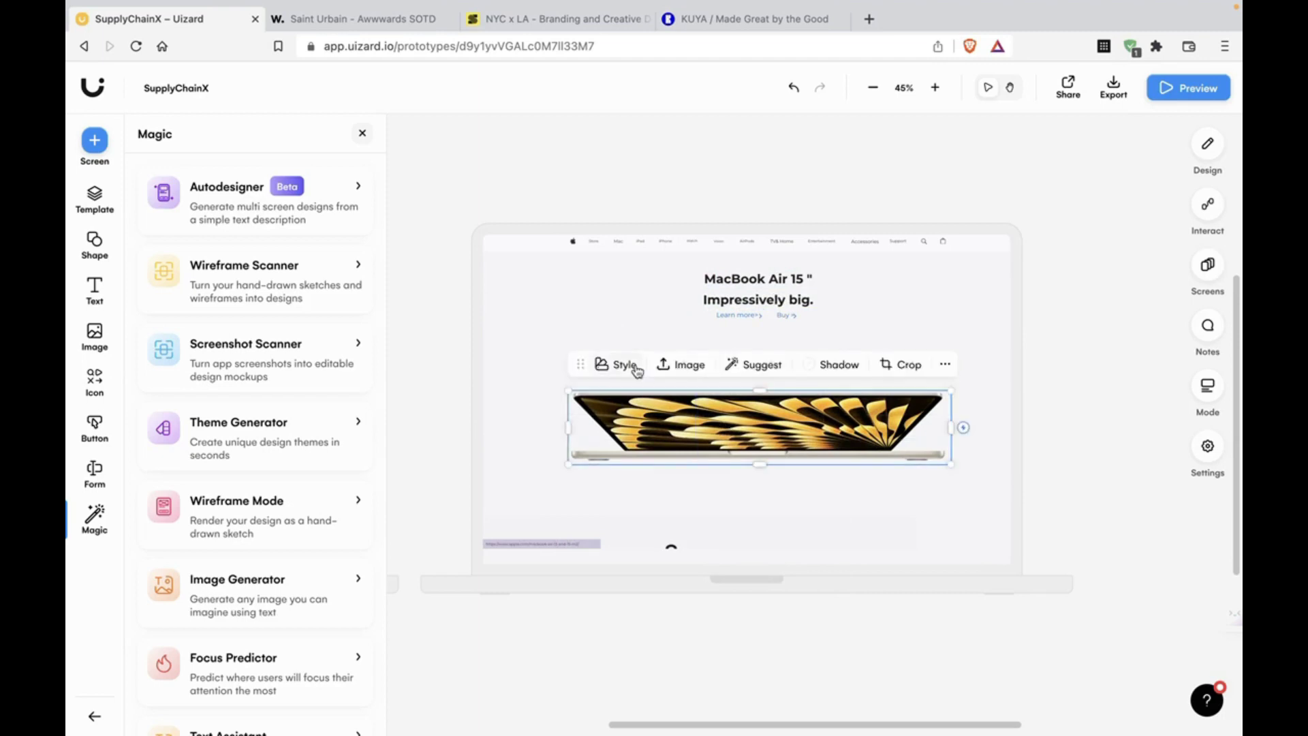
scroll(640, 370, "down", 5)
left_click(698, 528)
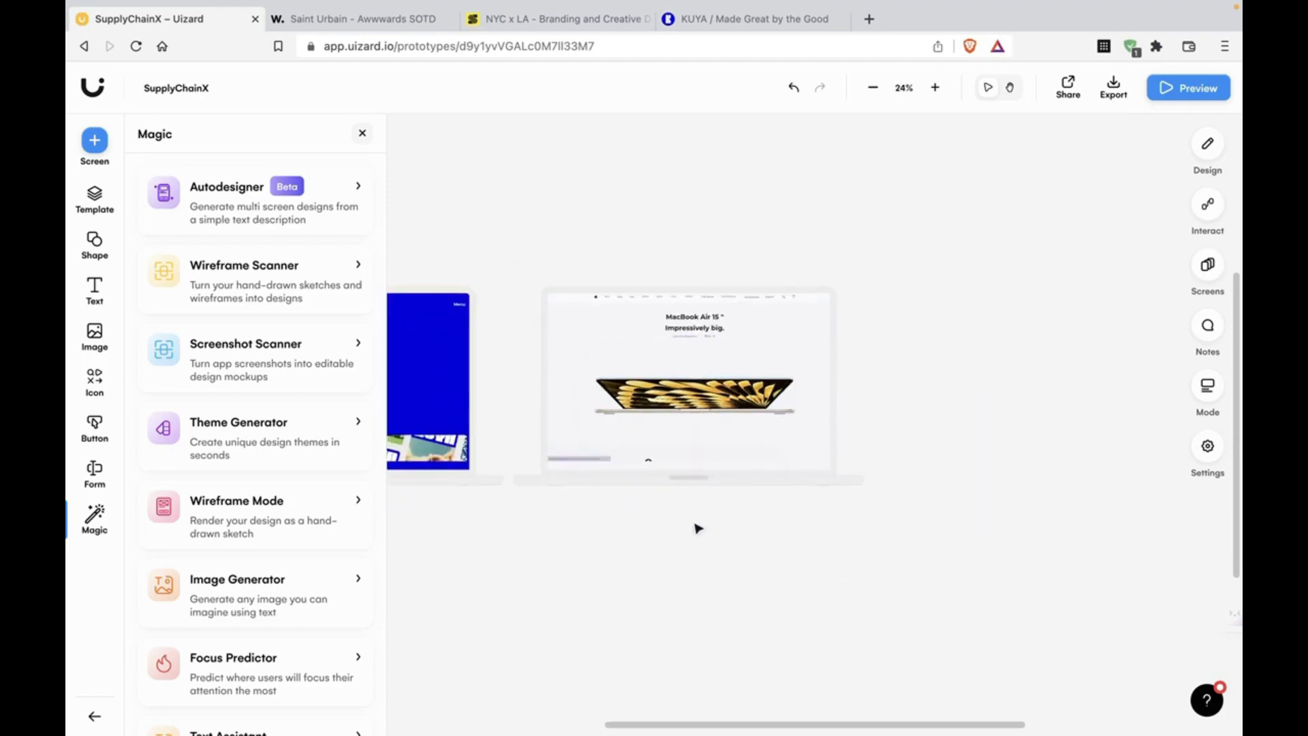
scroll(698, 528, "left", 3)
scroll(698, 529, "down", 2)
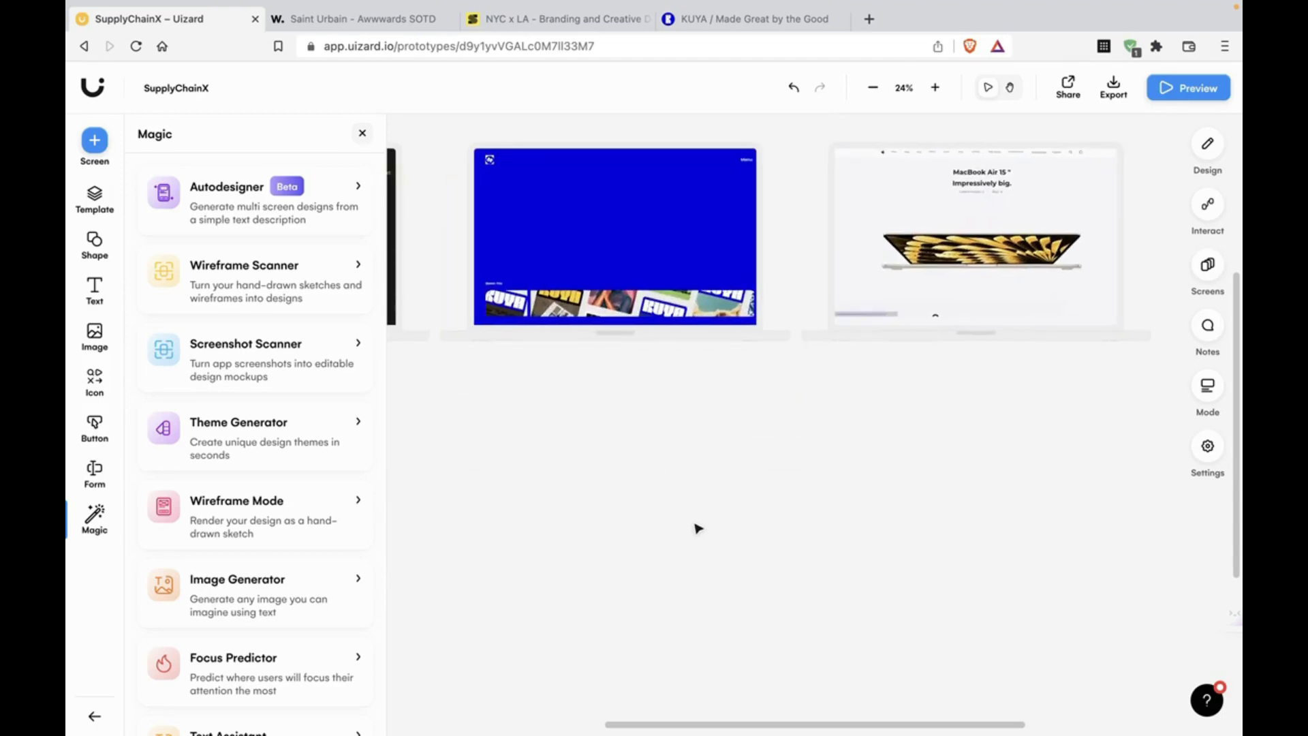
scroll(697, 529, "right", 6)
scroll(698, 529, "up", 2)
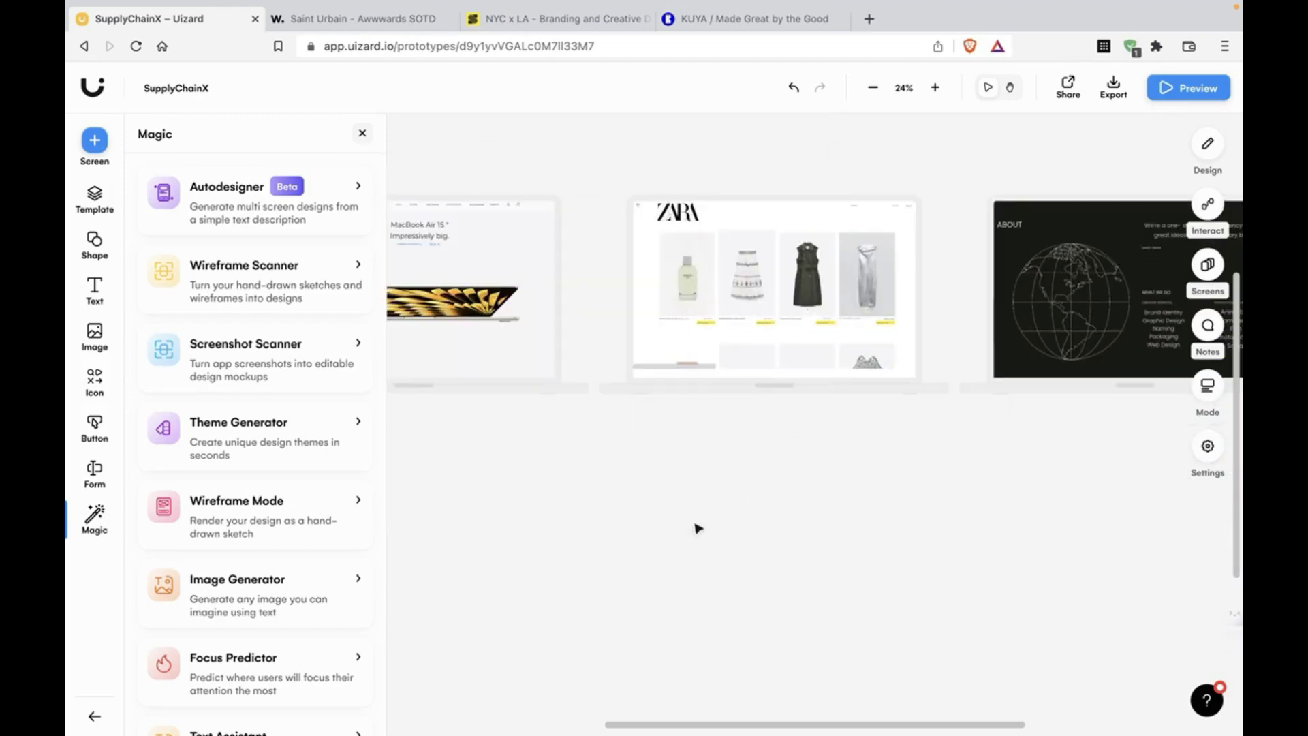
scroll(697, 529, "left", 4)
scroll(697, 529, "up", 1)
scroll(695, 529, "left", 3)
scroll(695, 528, "down", 1)
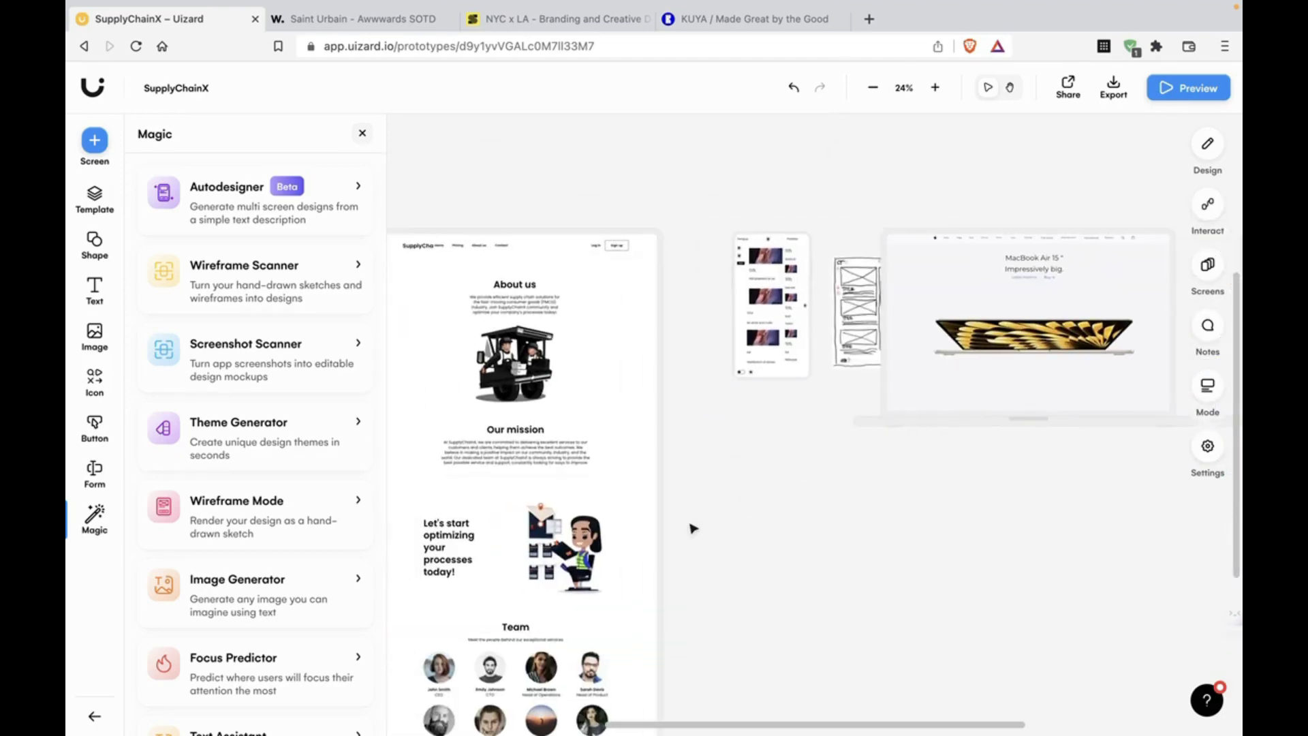
scroll(259, 430, "down", 2)
scroll(256, 427, "down", 1)
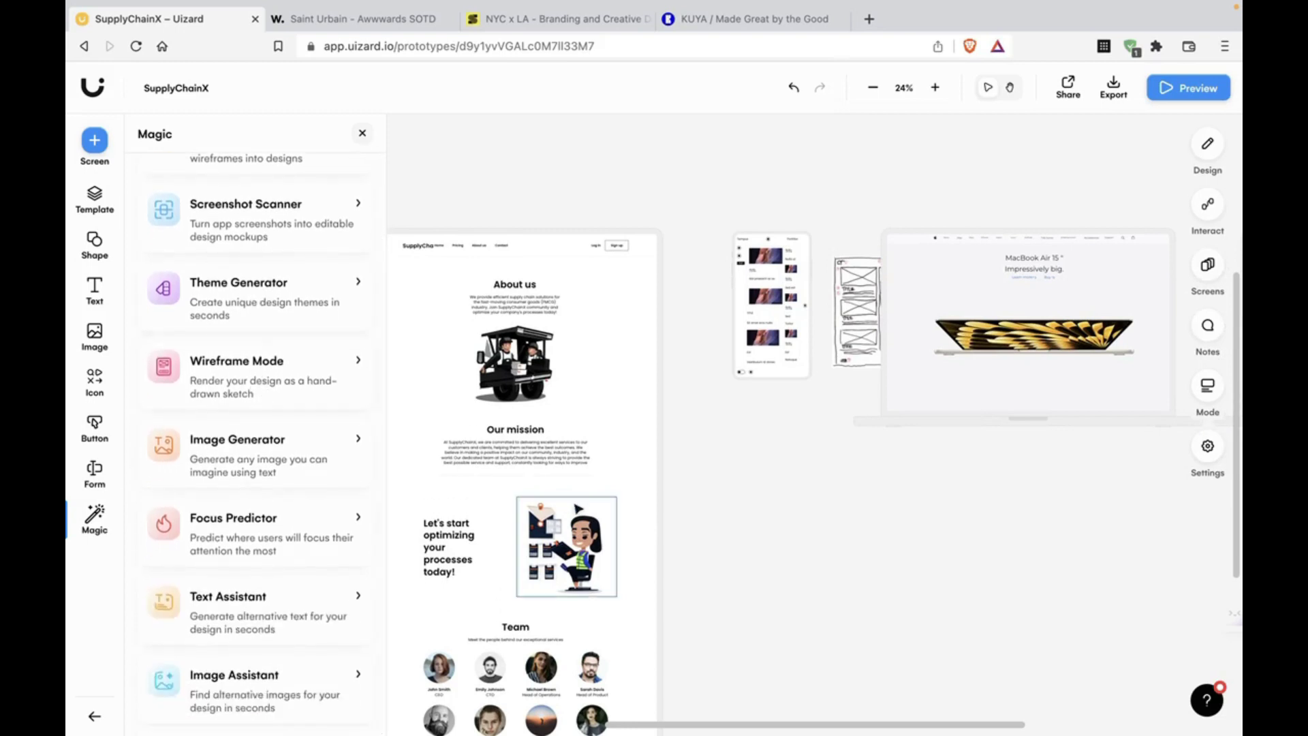
scroll(605, 525, "left", 3)
scroll(605, 525, "down", 2)
scroll(605, 525, "down", 1)
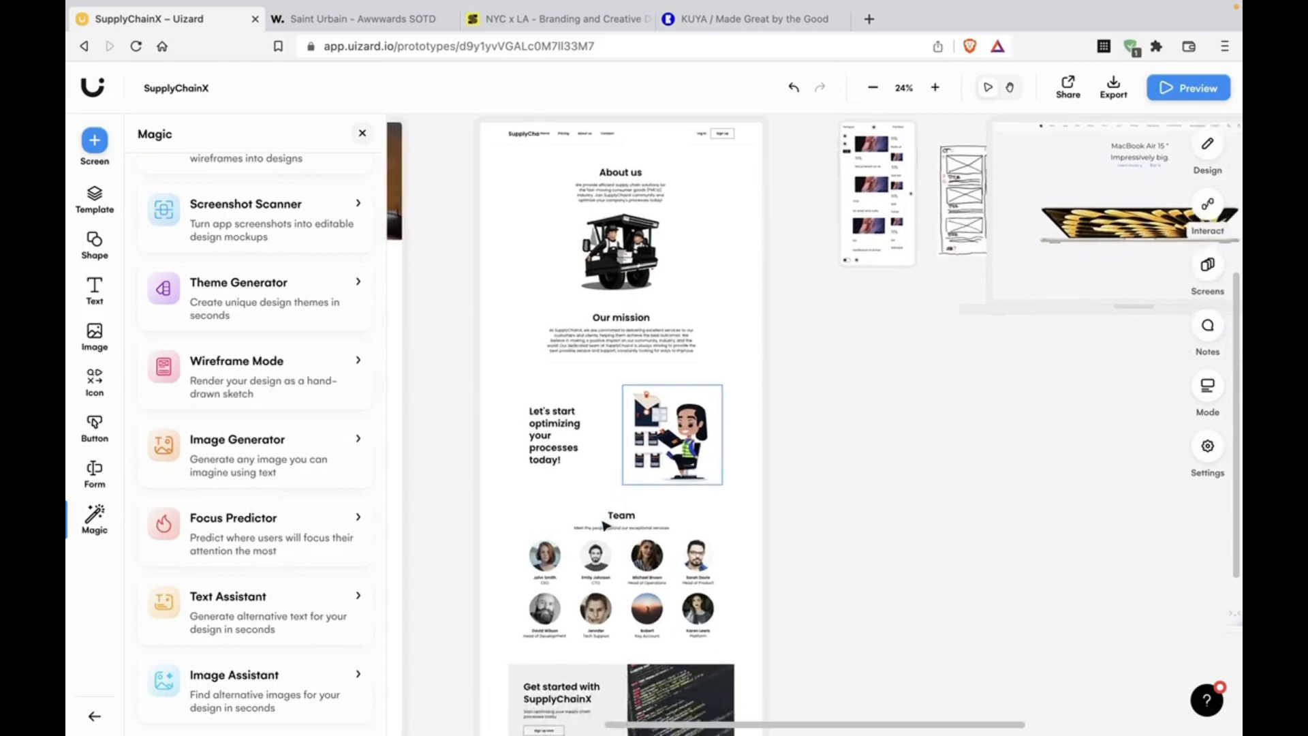